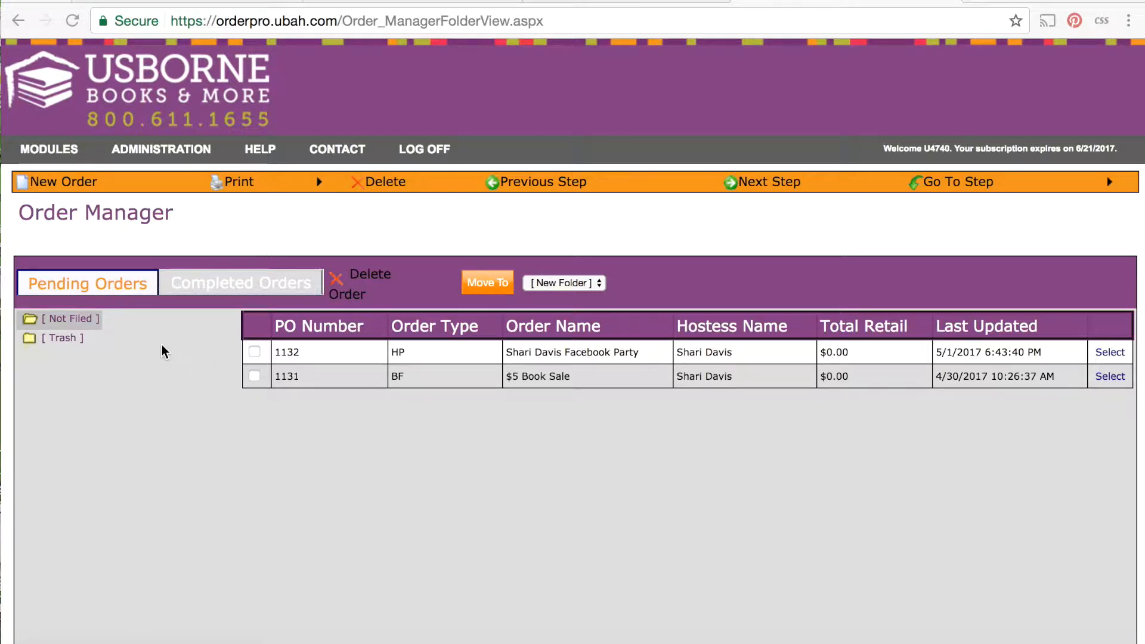
Start a new order and fill in the hostess details by choosing a previous hostess listed under L.
left_click(58, 184)
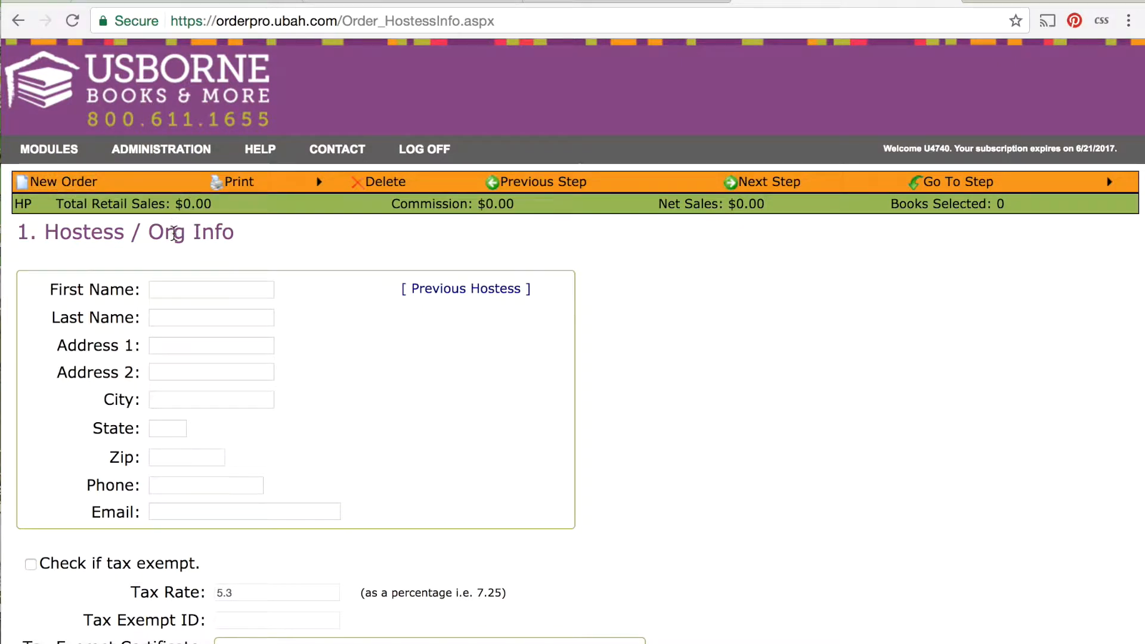
left_click(477, 289)
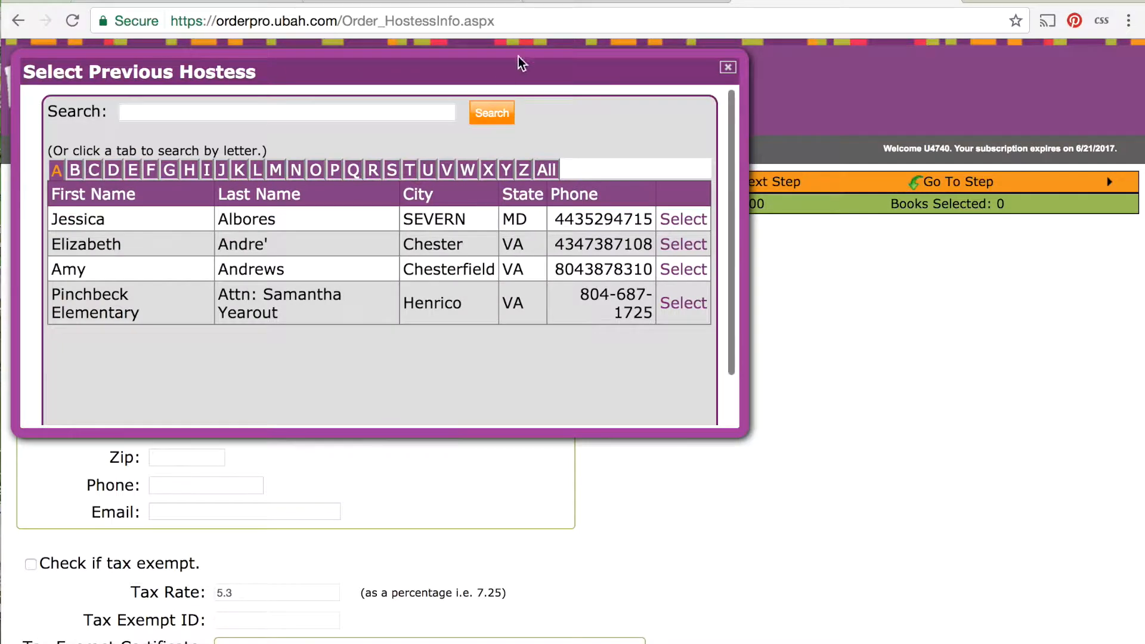
left_click(257, 171)
left_click(545, 272)
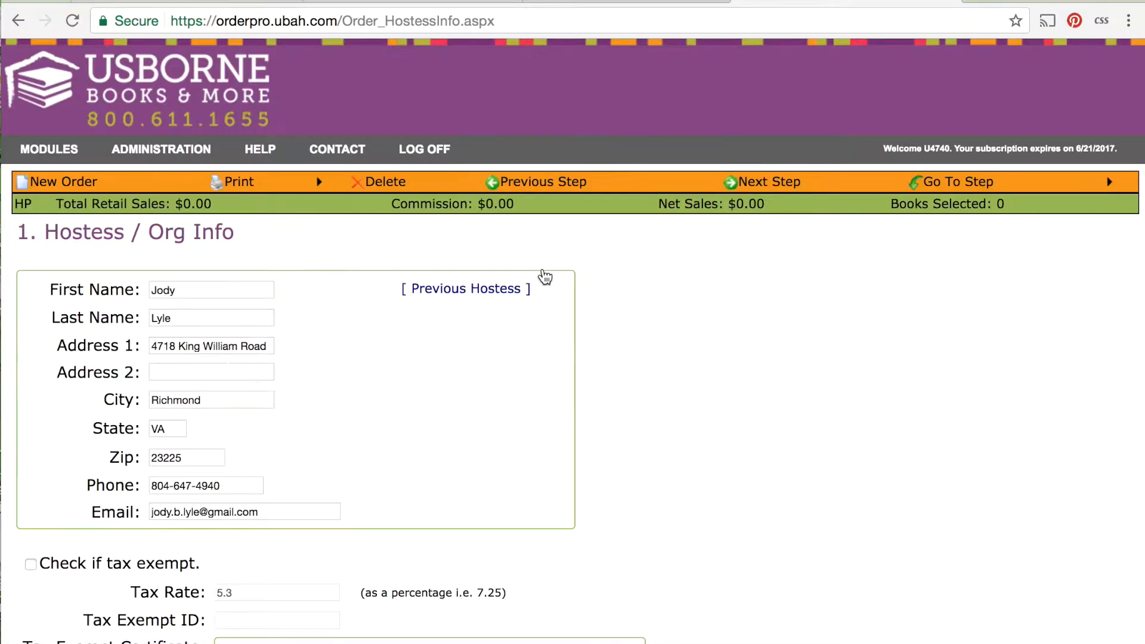
Set the order to ship to Hostess / Organization and proceed to the Order Type page.
scroll(624, 356, "down", 5)
scroll(279, 354, "down", 3)
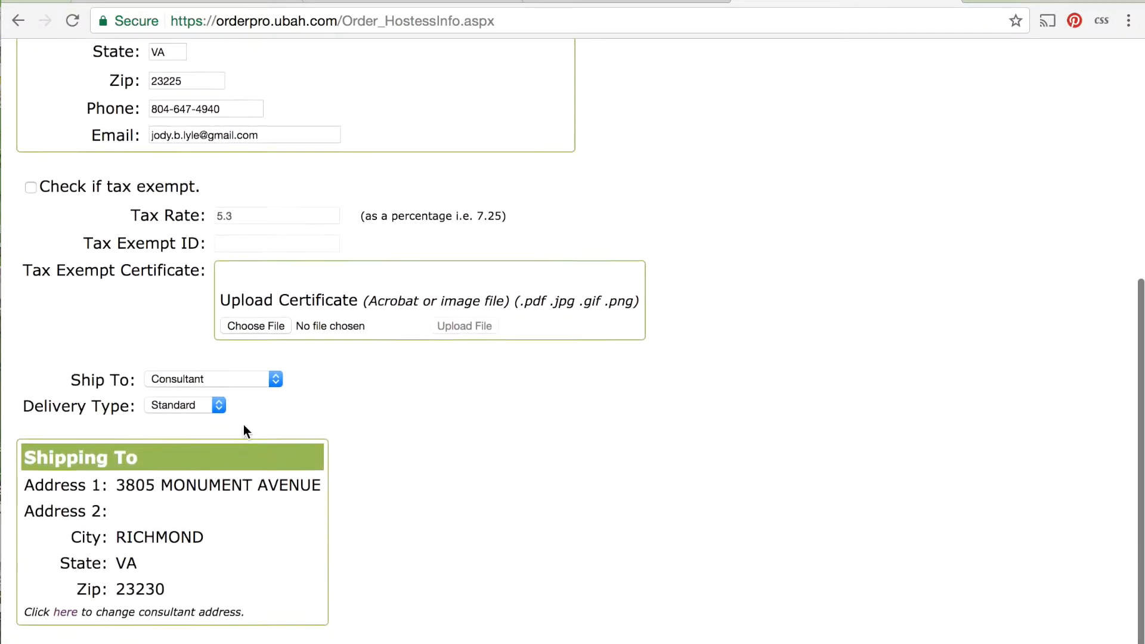
left_click(276, 386)
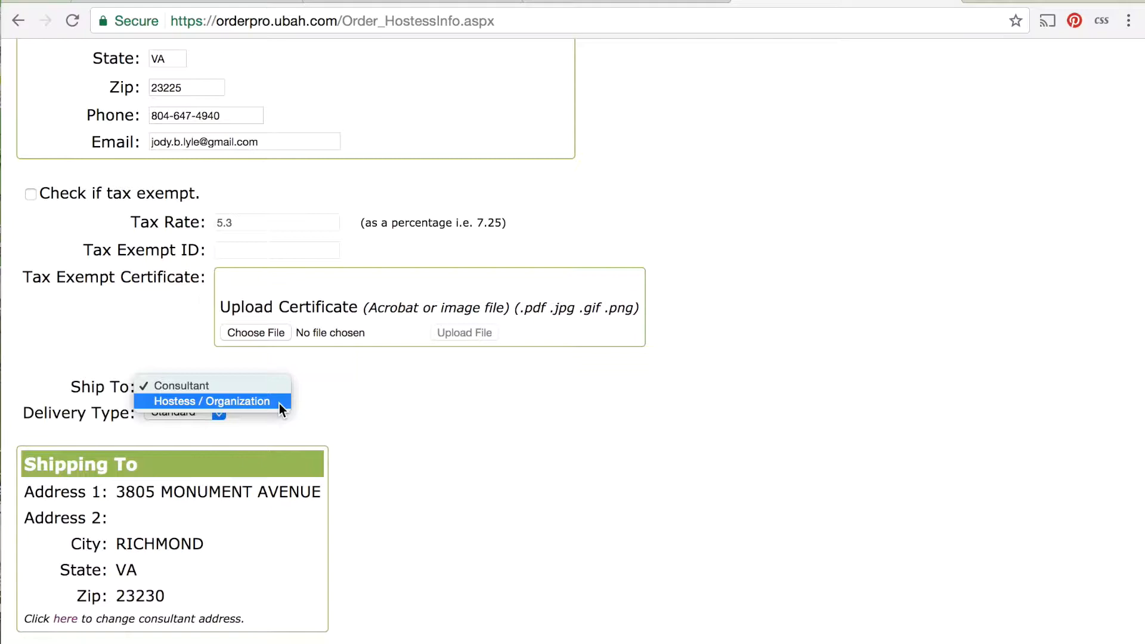
left_click(279, 404)
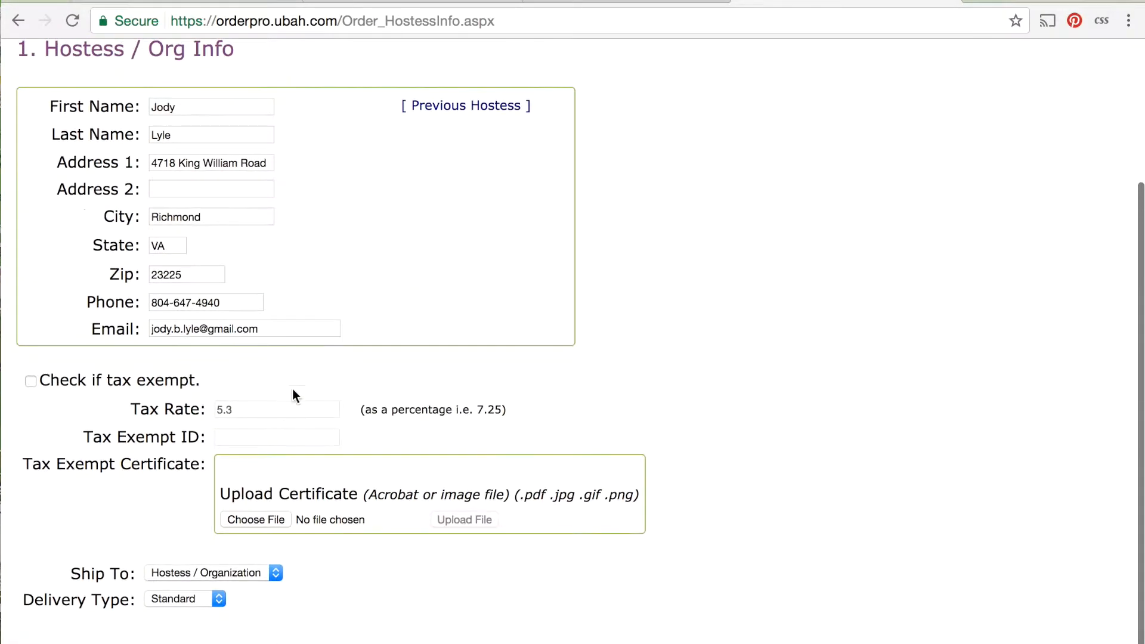
scroll(279, 409, "up", 5)
left_click(777, 183)
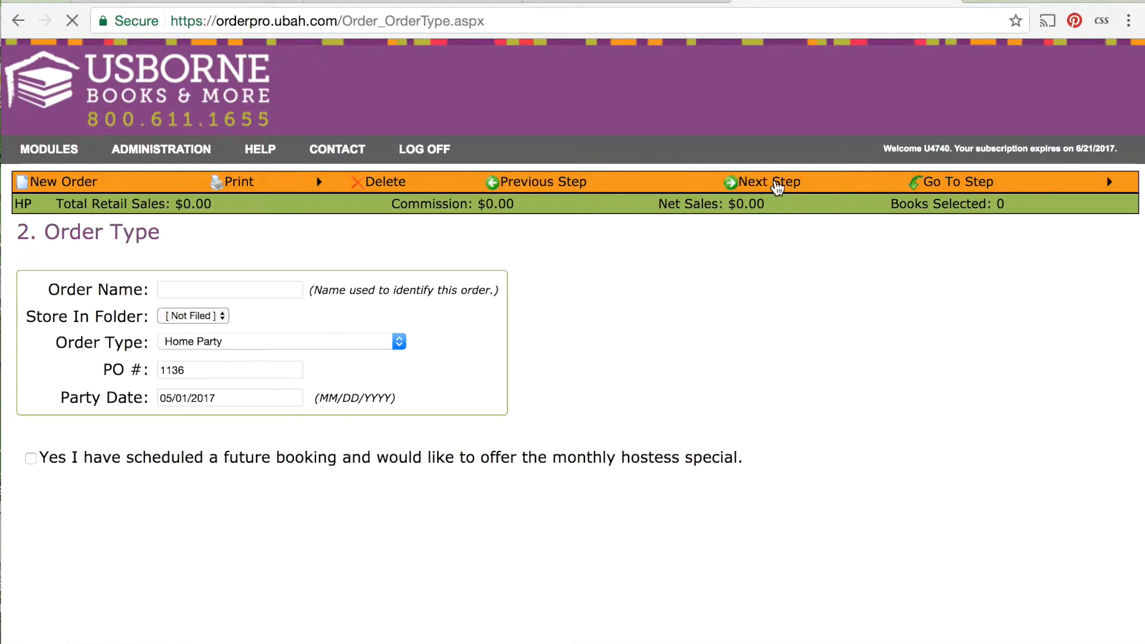
Name the order as the hostess's Home Party and mark a scheduled future booking to offer the monthly hostess special, then proceed to book selection.
left_click(262, 286)
type("jody")
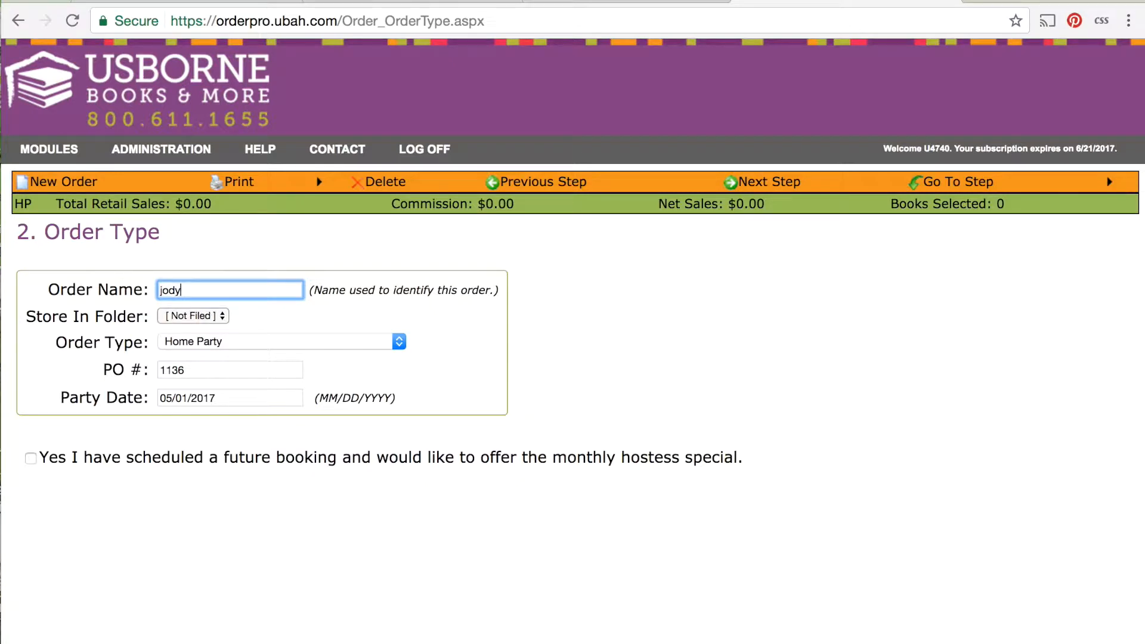
type(" l")
key("Down")
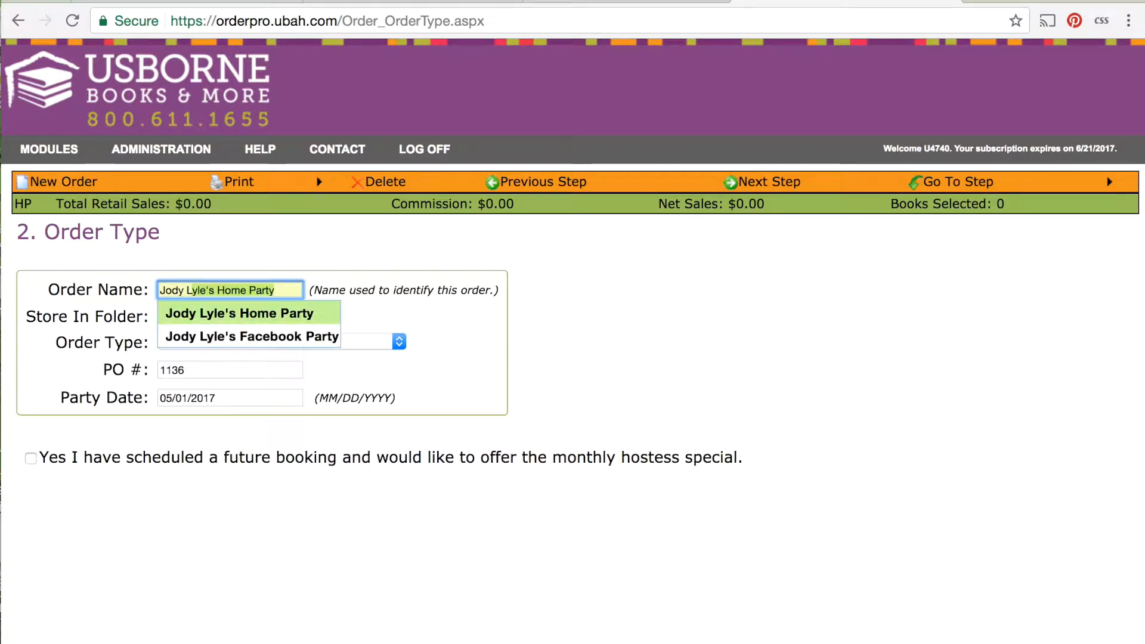
key("Tab")
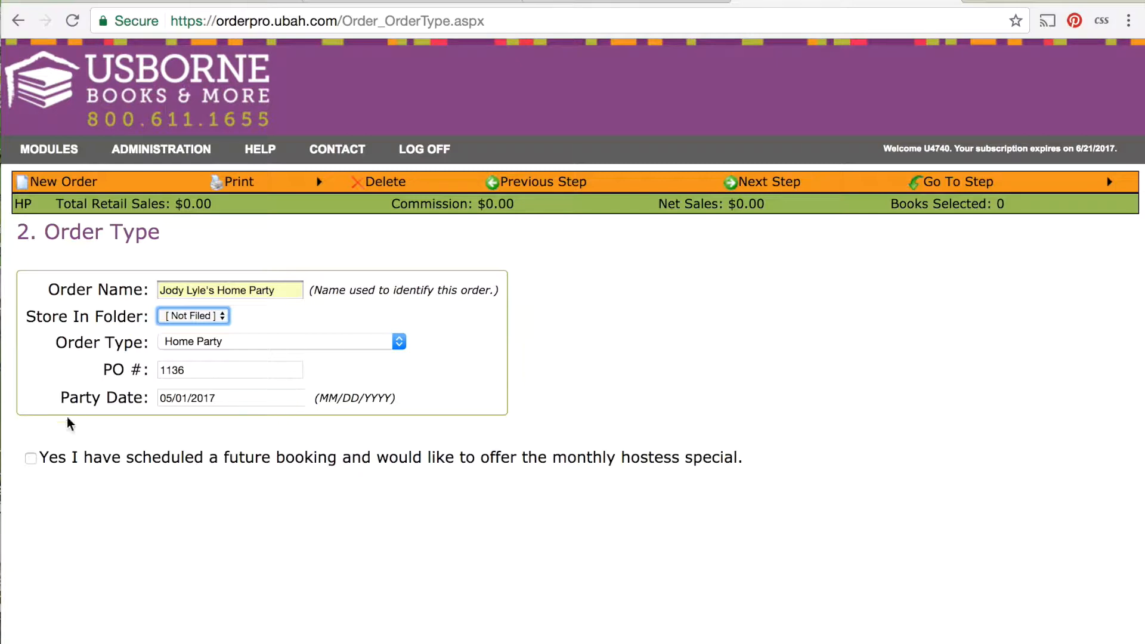
left_click(32, 460)
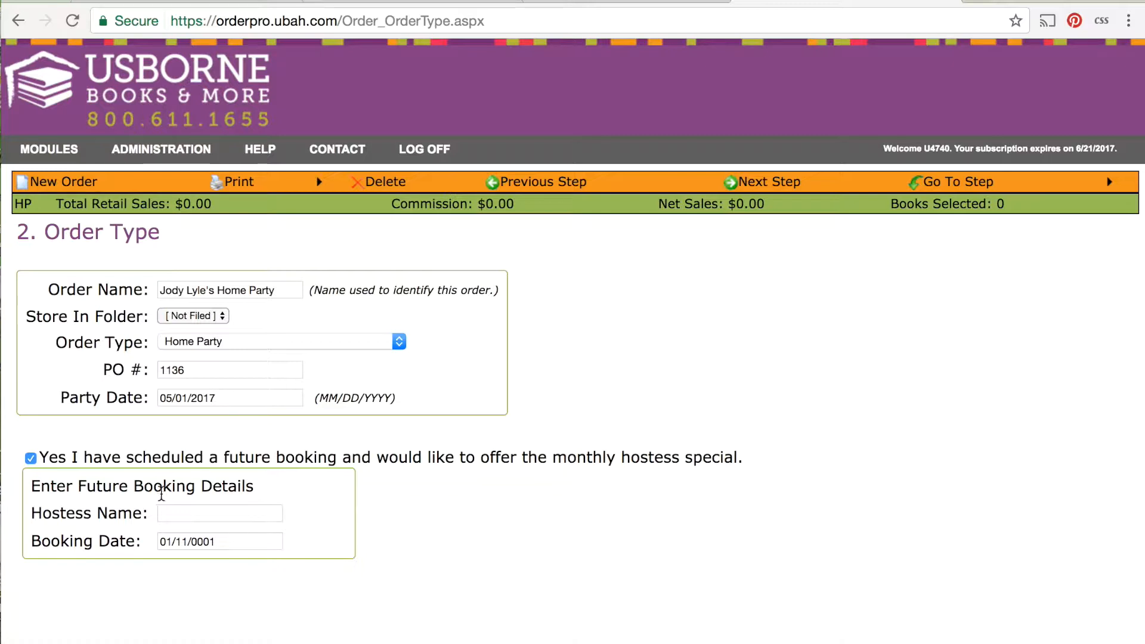
left_click(769, 185)
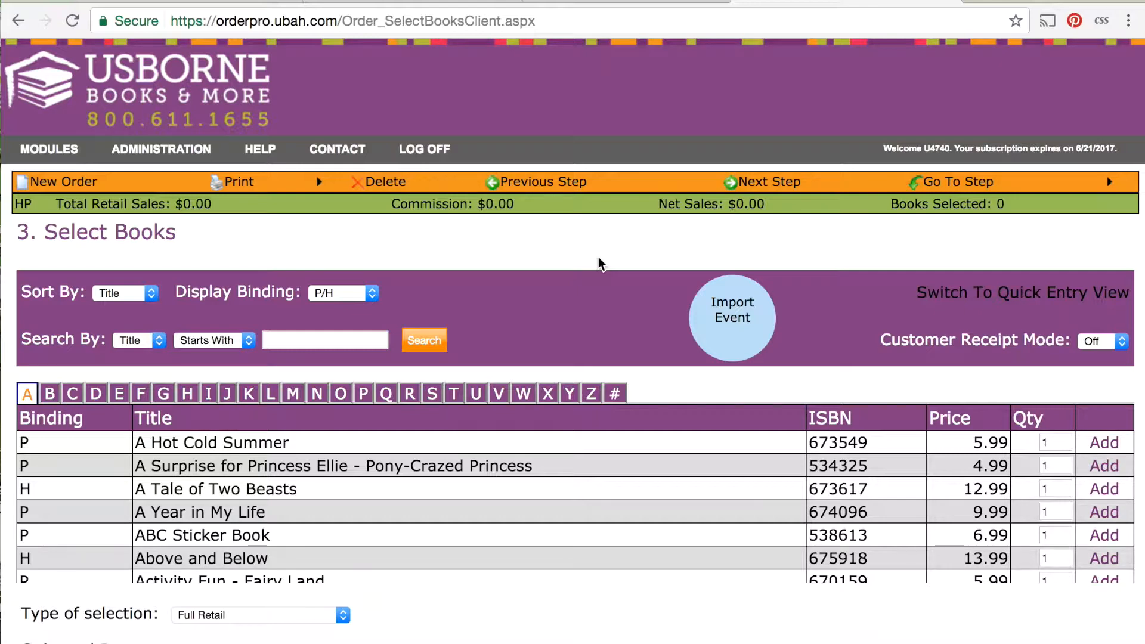
View the eShows available to import into this order and close the list without choosing one.
left_click(735, 315)
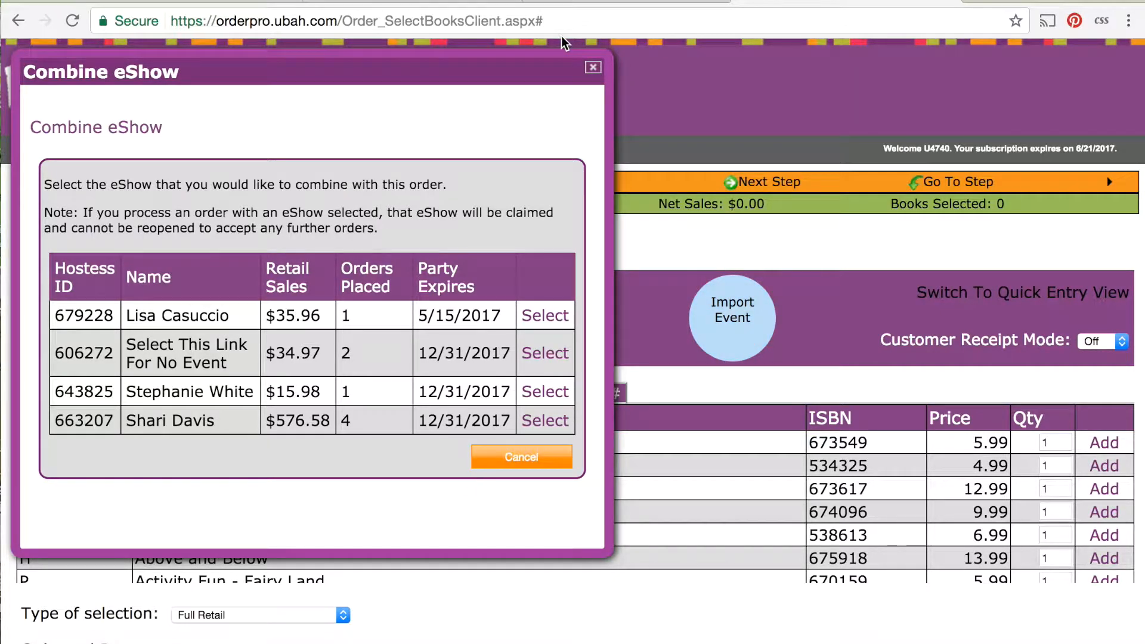
left_click(593, 68)
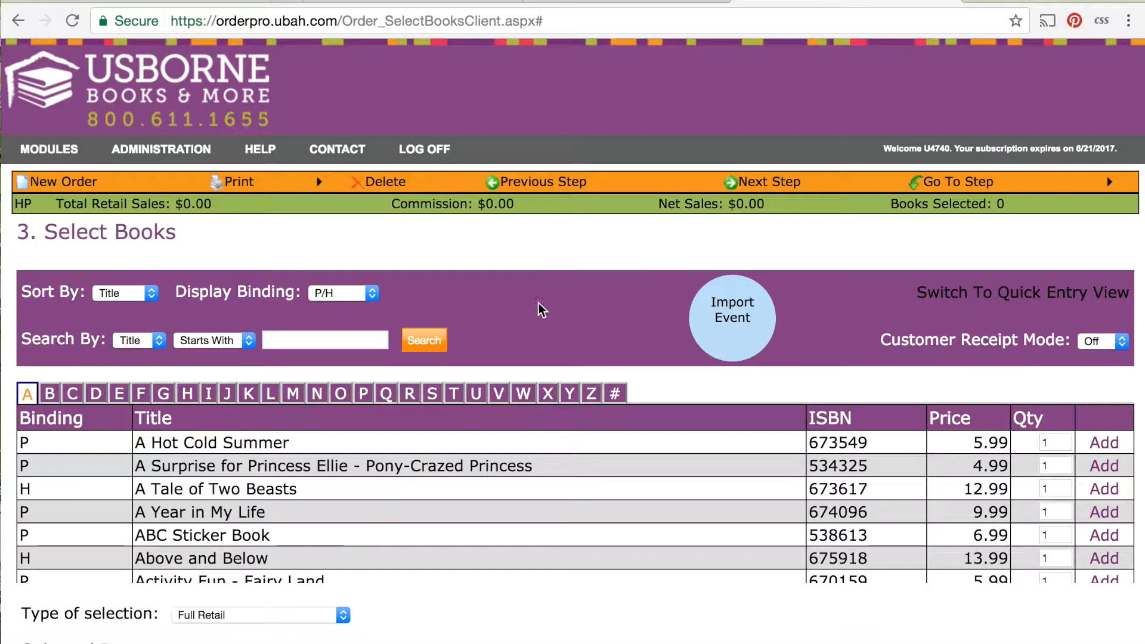
left_click(734, 319)
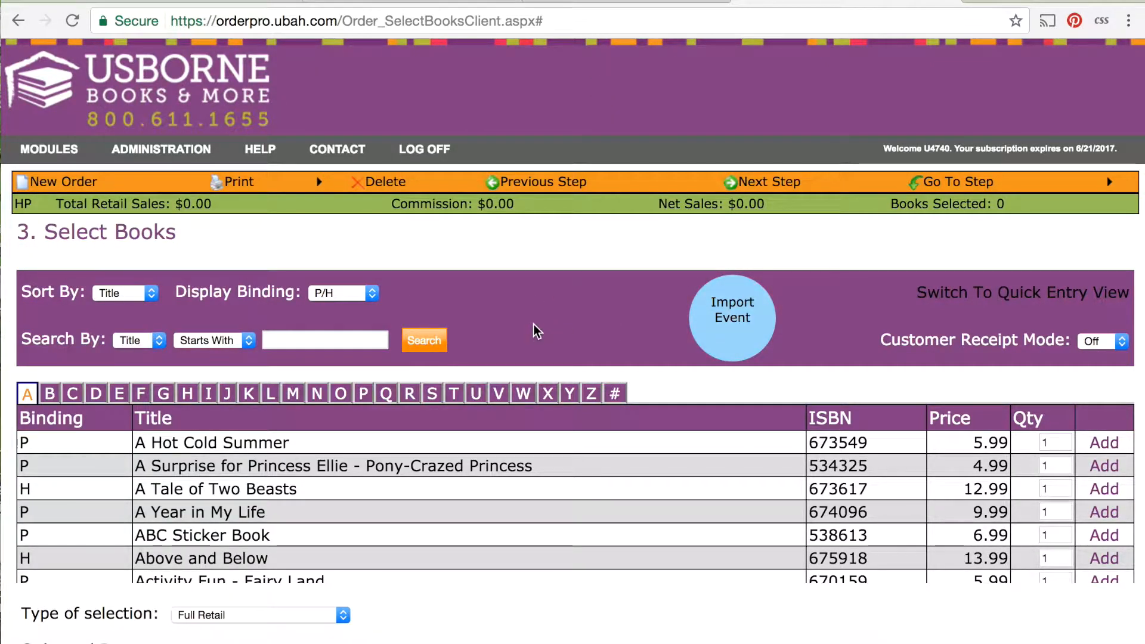
Add A Tale of Two Beasts, Above and Below, Aesop's Stories for Little Children and Ancient World IL as Full Retail items.
scroll(533, 324, "down", 3)
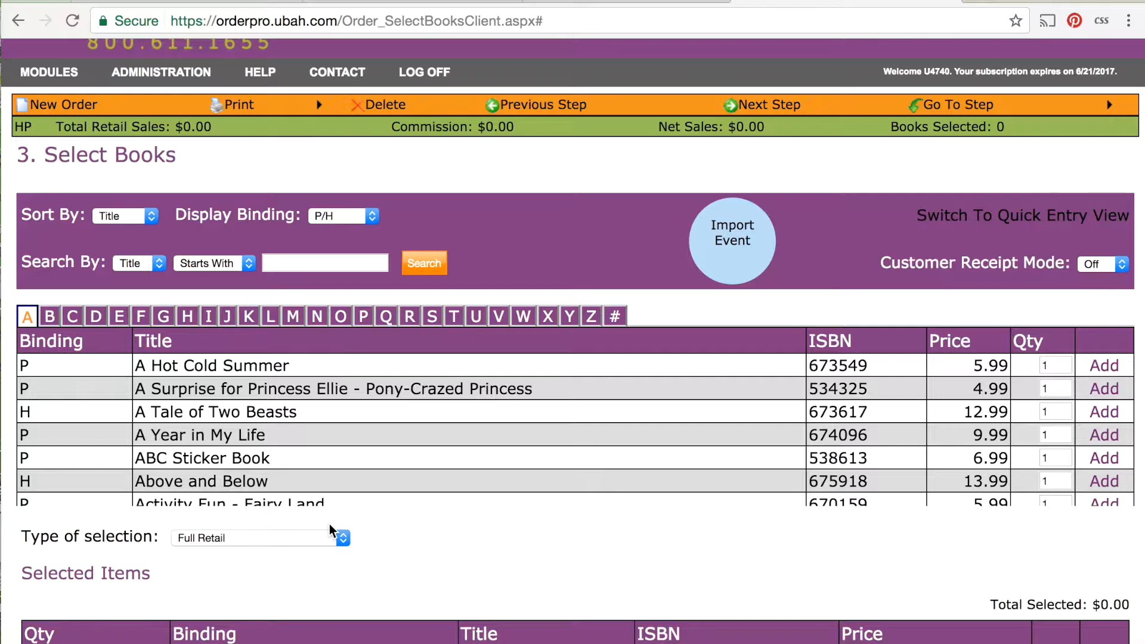
left_click(1102, 416)
scroll(1102, 419, "down", 1)
left_click(1110, 457)
scroll(1110, 458, "down", 10)
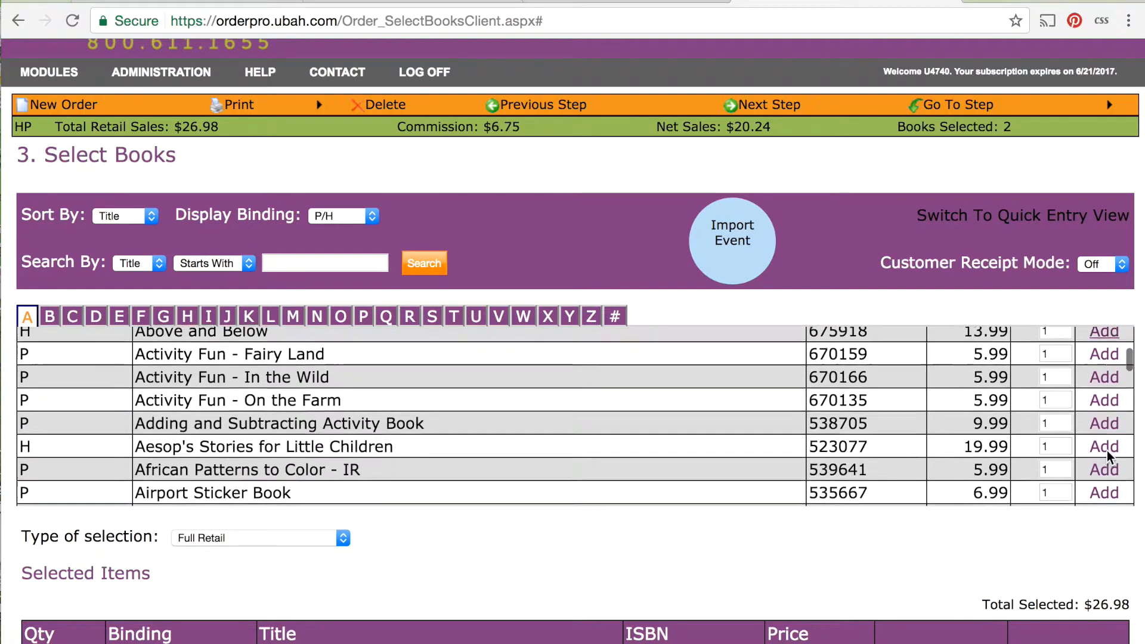
scroll(1113, 449, "down", 5)
left_click(1106, 442)
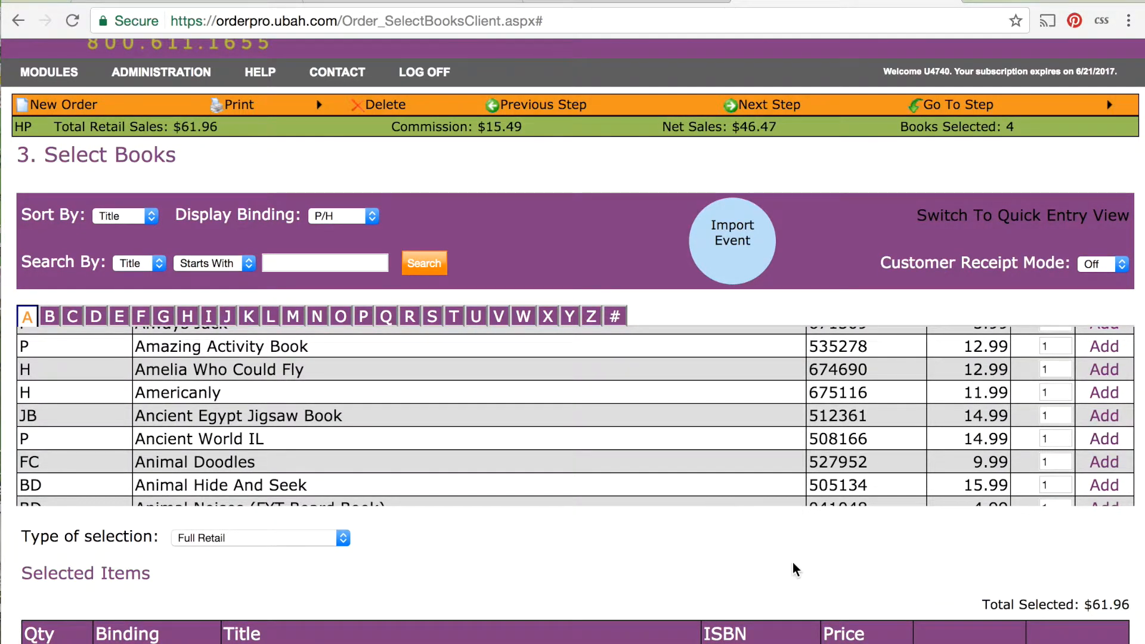
scroll(791, 563, "down", 5)
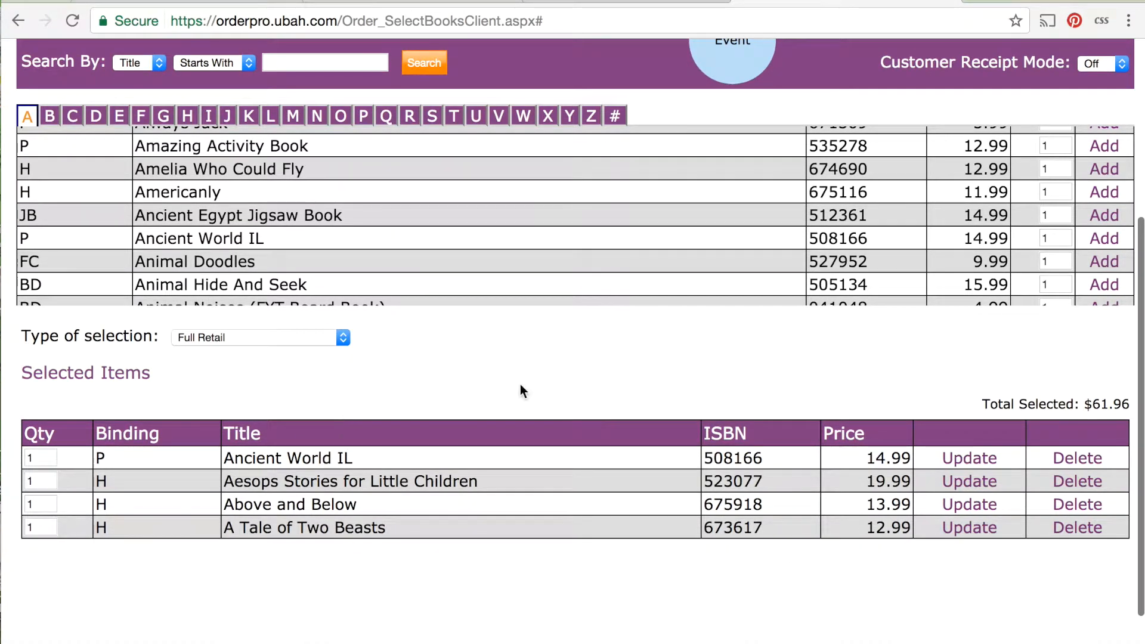
Switch the type of selection to Customer Specials and add Billie's Great Desert Adventure to the order.
scroll(520, 385, "up", 1)
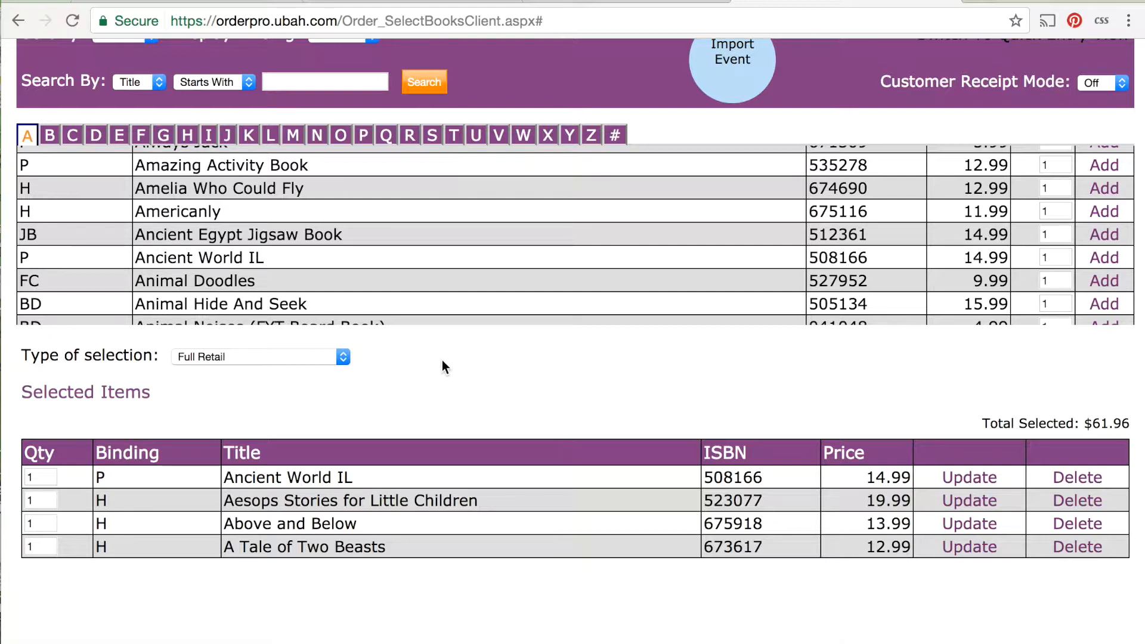
left_click(342, 355)
left_click(343, 358)
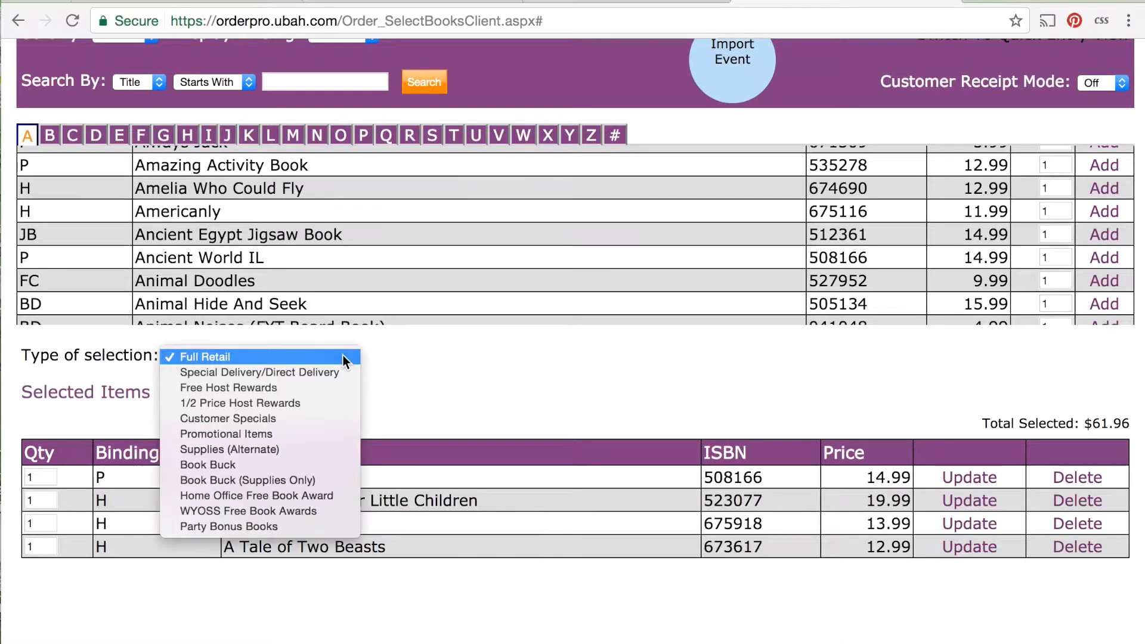
left_click(299, 419)
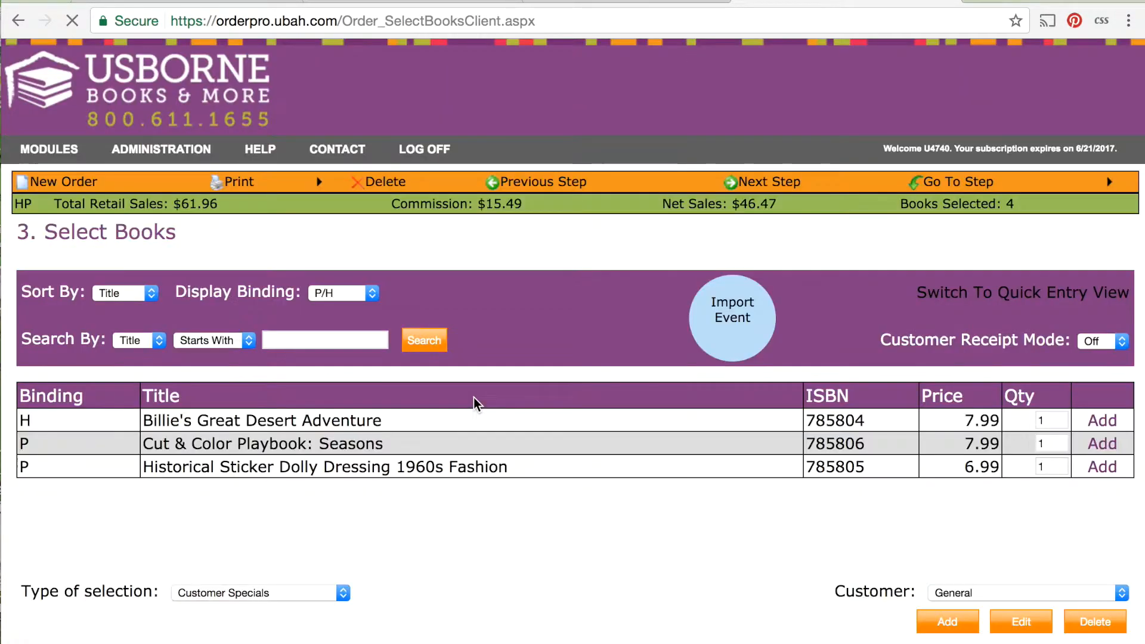
scroll(804, 571, "down", 2)
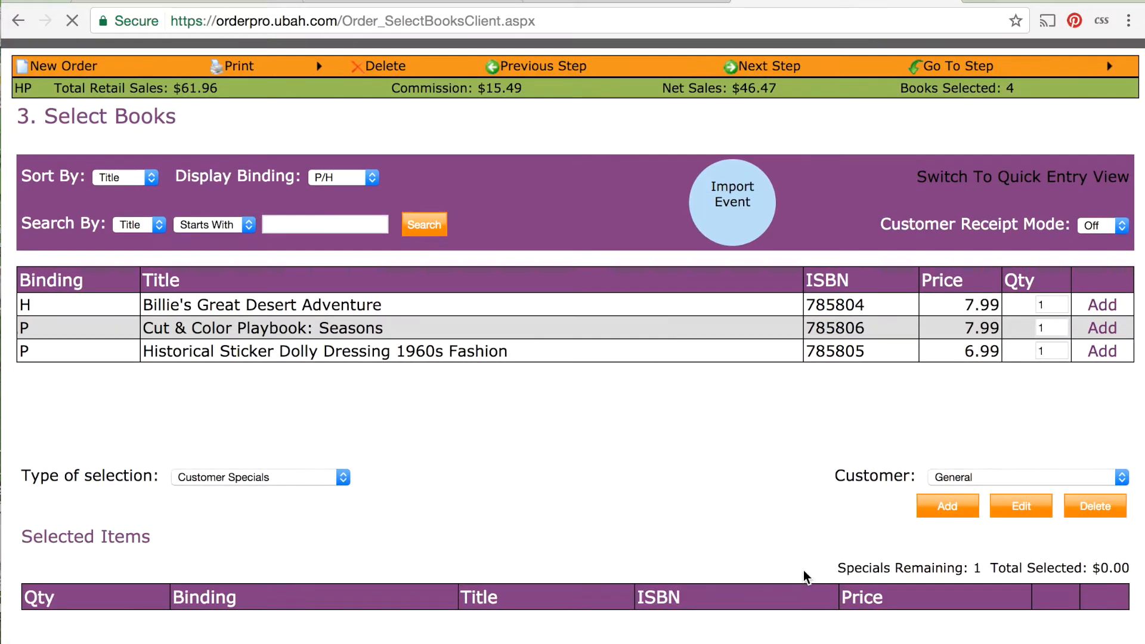
left_click(991, 573)
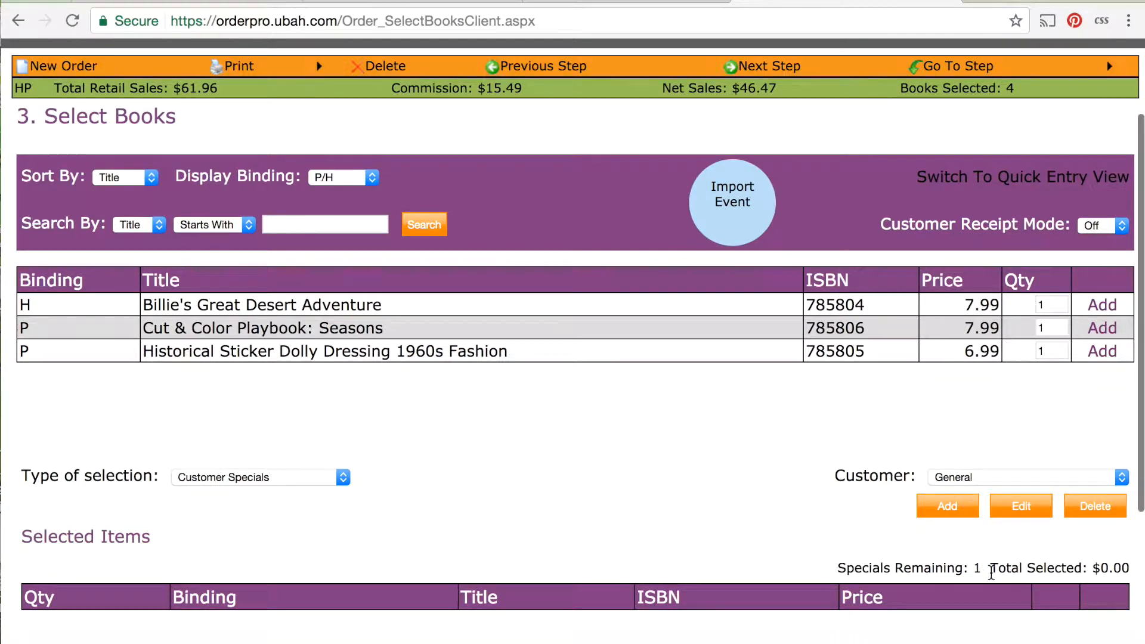
left_click(1102, 307)
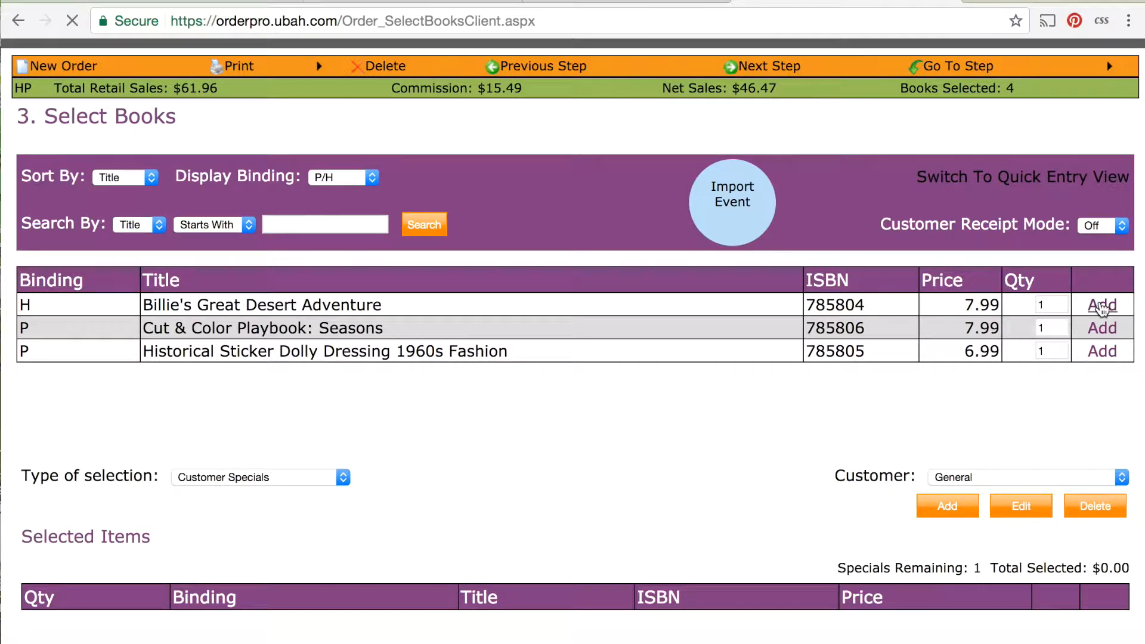
Return the type of selection to Full Retail and add further books starting with A, including Architect Academy.
left_click(334, 477)
left_click(294, 416)
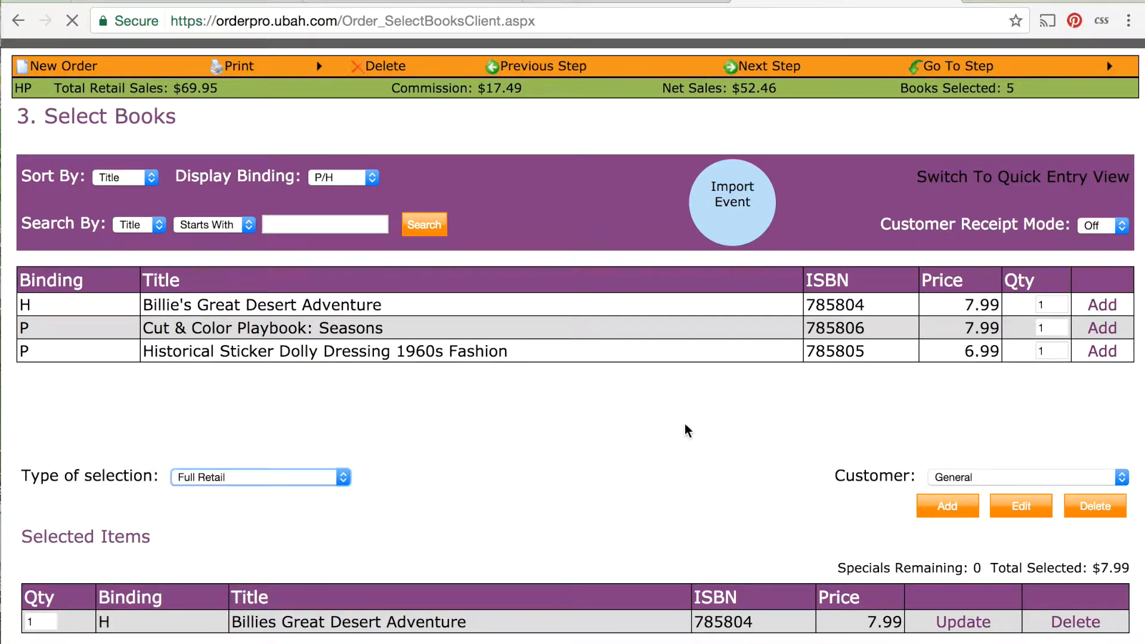
scroll(1104, 448, "down", 3)
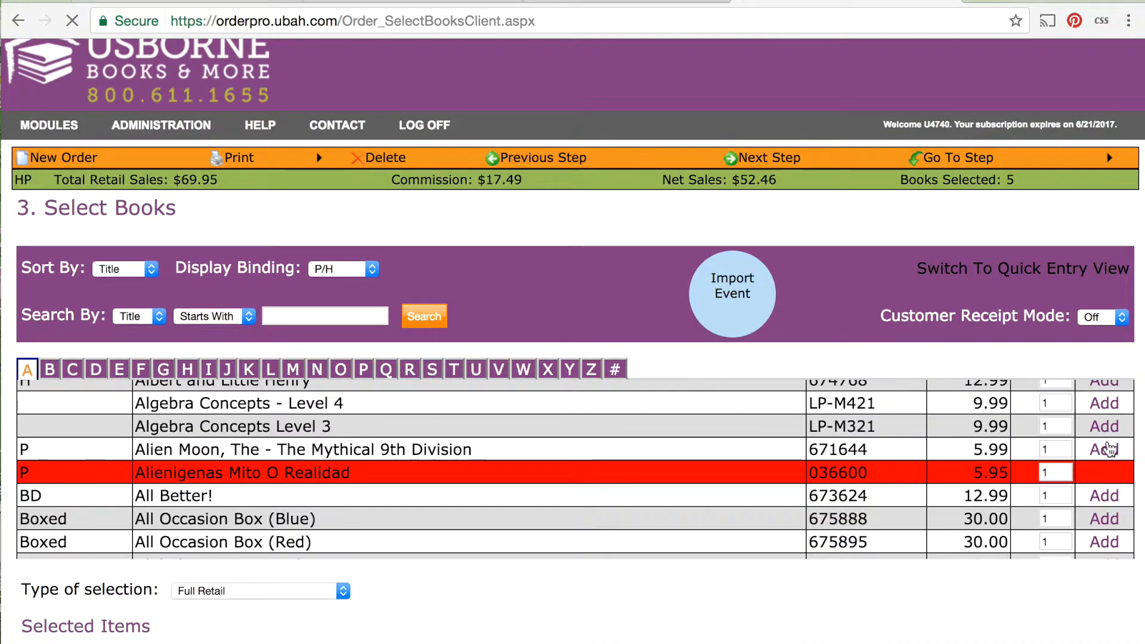
scroll(1104, 543, "down", 5)
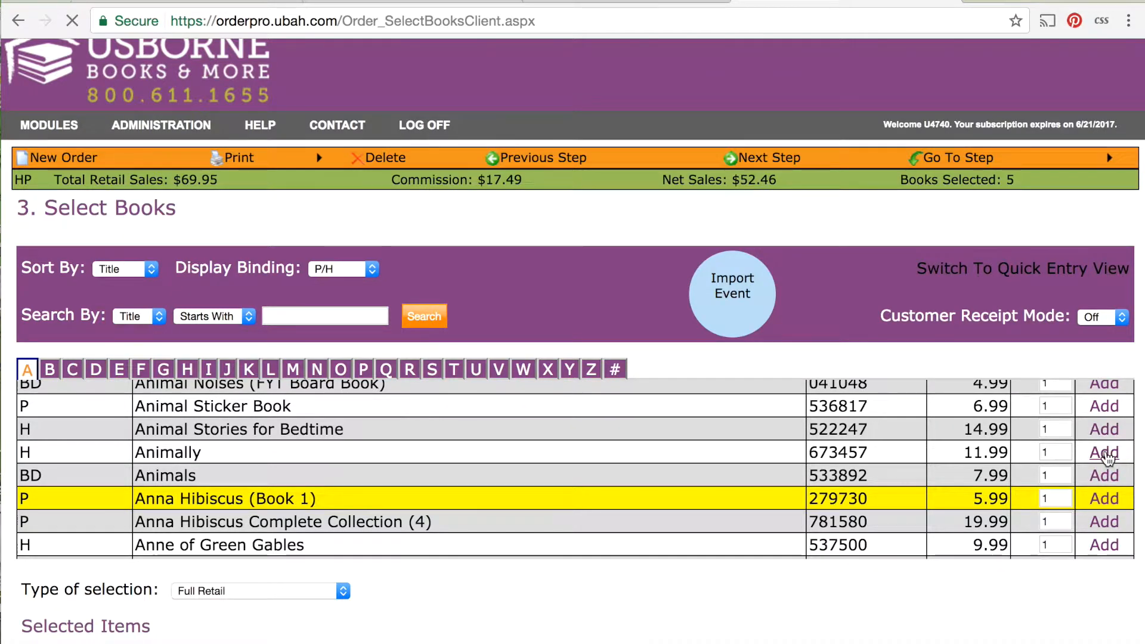
scroll(1108, 457, "down", 2)
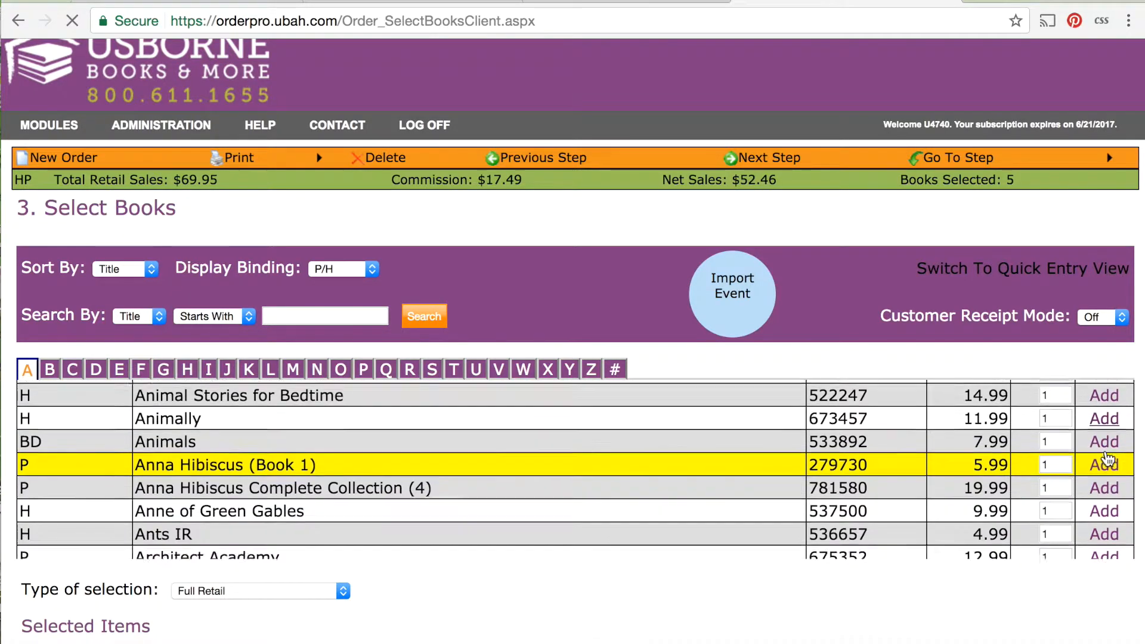
scroll(1108, 486, "down", 3)
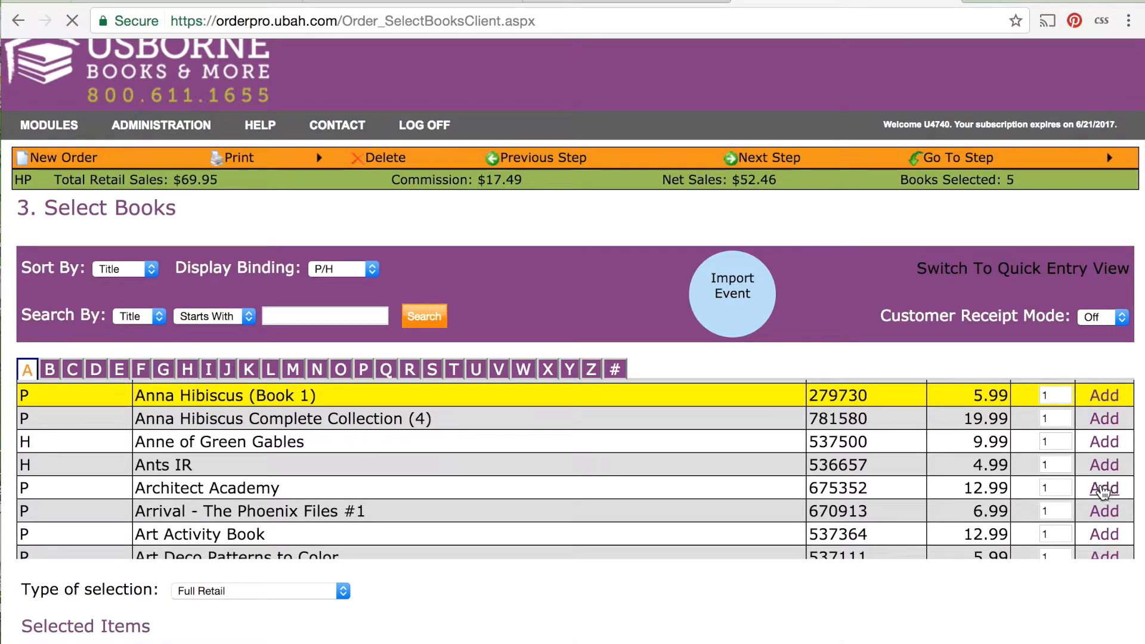
scroll(825, 567, "down", 3)
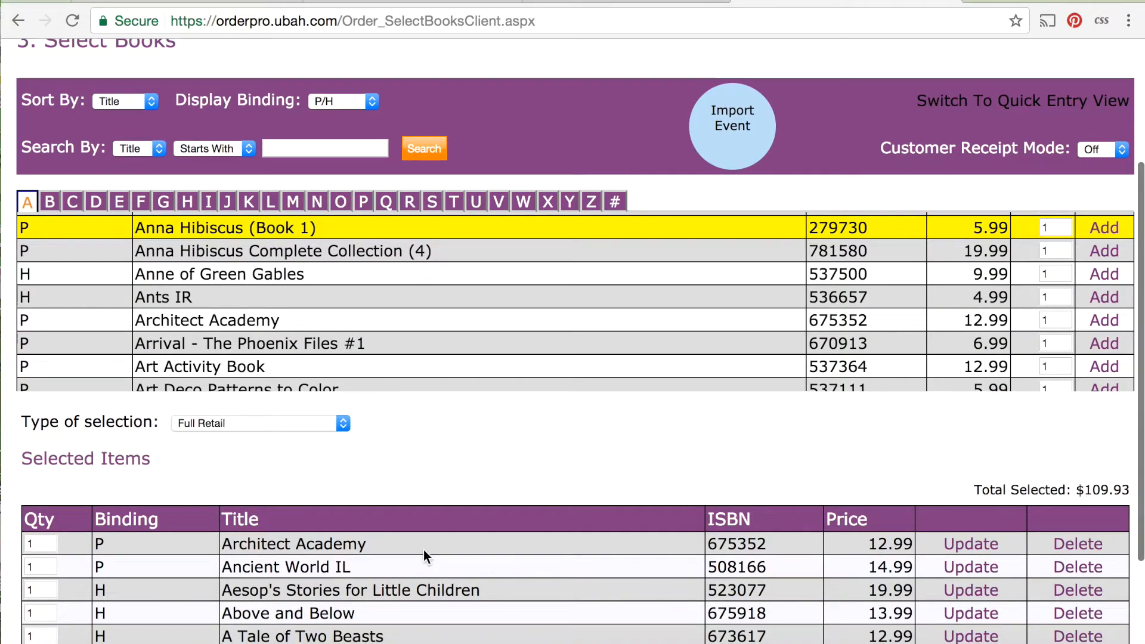
scroll(424, 556, "down", 2)
scroll(424, 550, "up", 2)
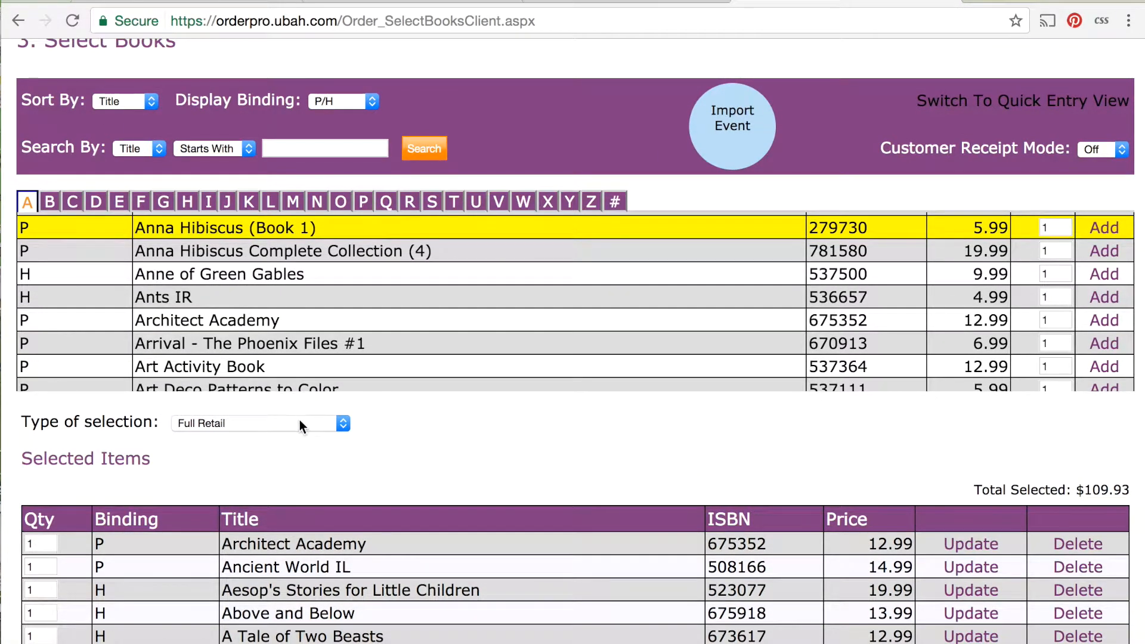
Open the order summary and examine its calculations down to the final total.
scroll(415, 436, "up", 5)
left_click(786, 54)
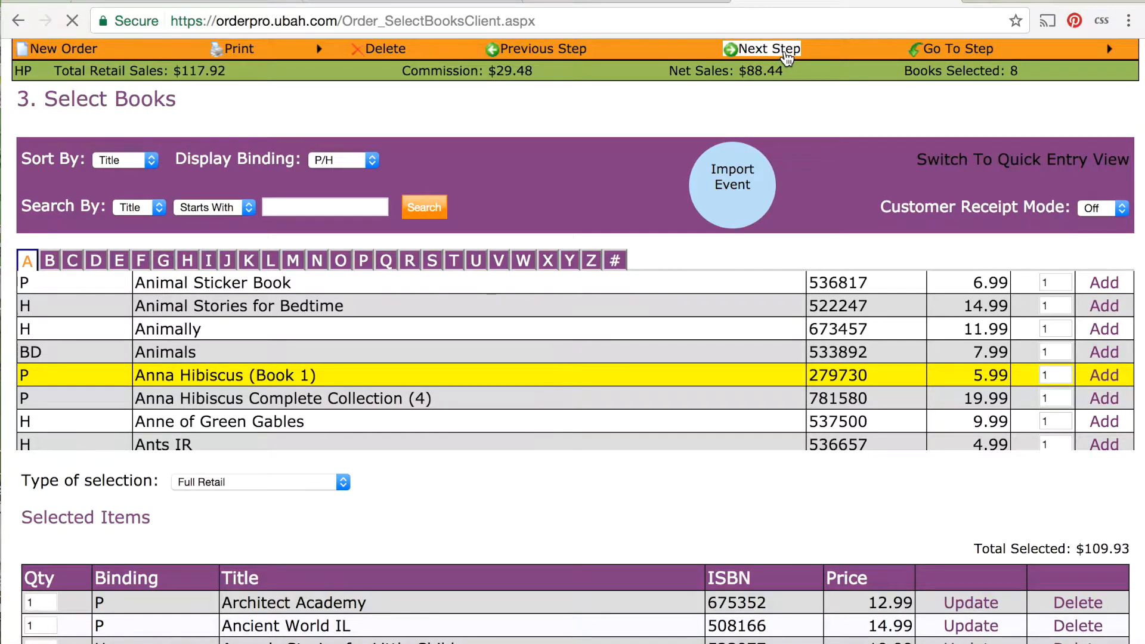
scroll(820, 528, "down", 15)
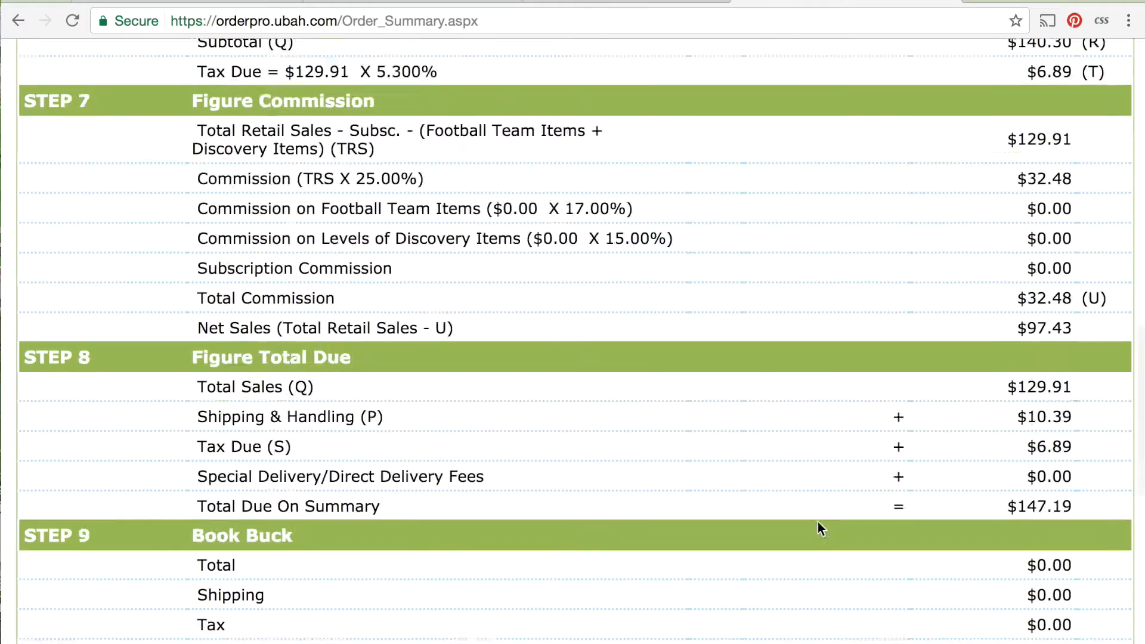
scroll(818, 522, "down", 10)
left_click_drag(1083, 616, 1006, 617)
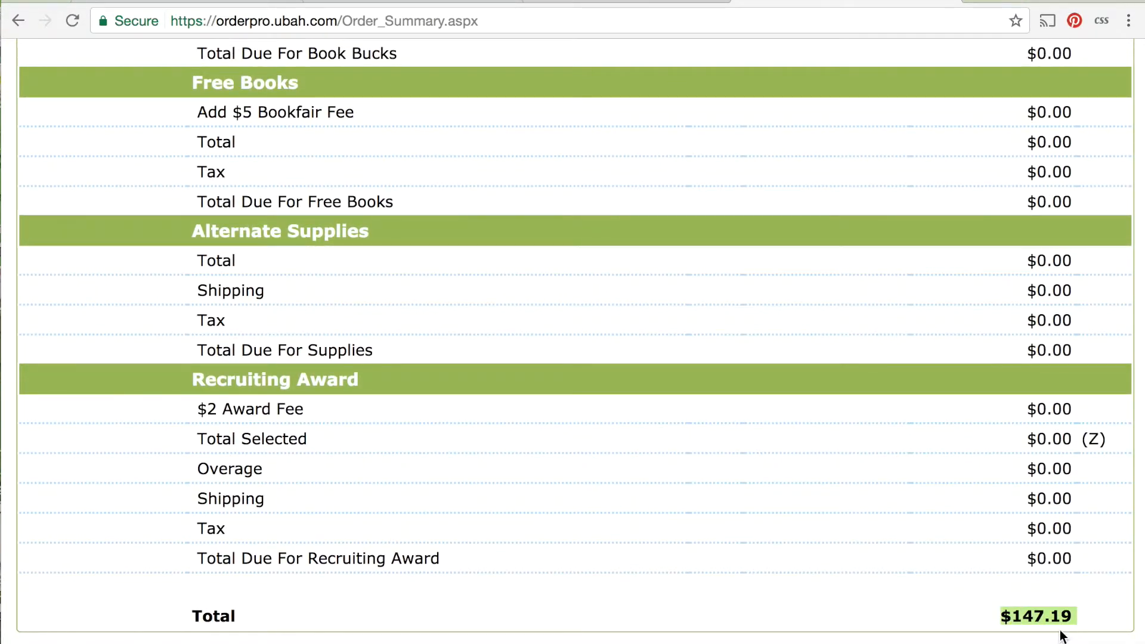
Proceed to the Payment Summary page and go to its customer payments section.
scroll(1062, 637, "up", 20)
left_click(753, 186)
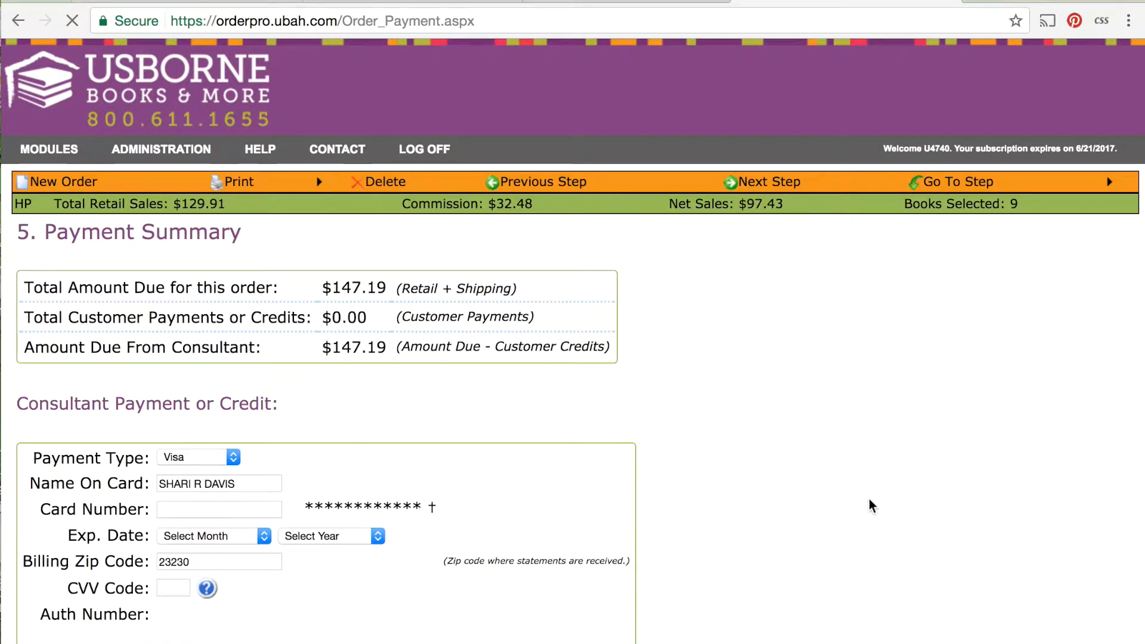
scroll(853, 482, "down", 5)
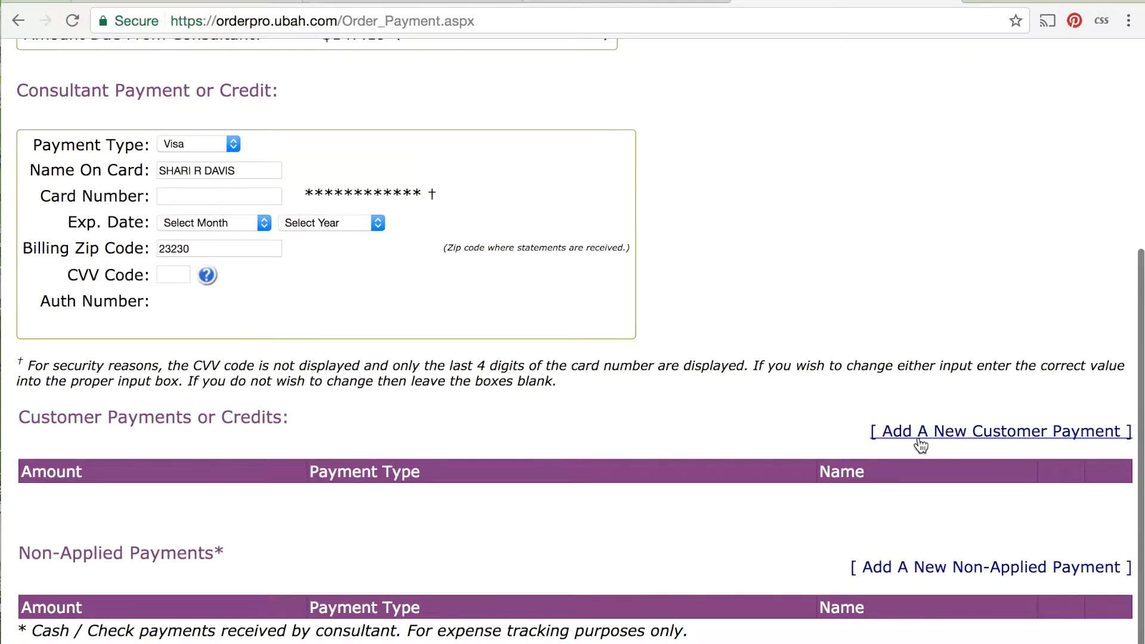
left_click(920, 444)
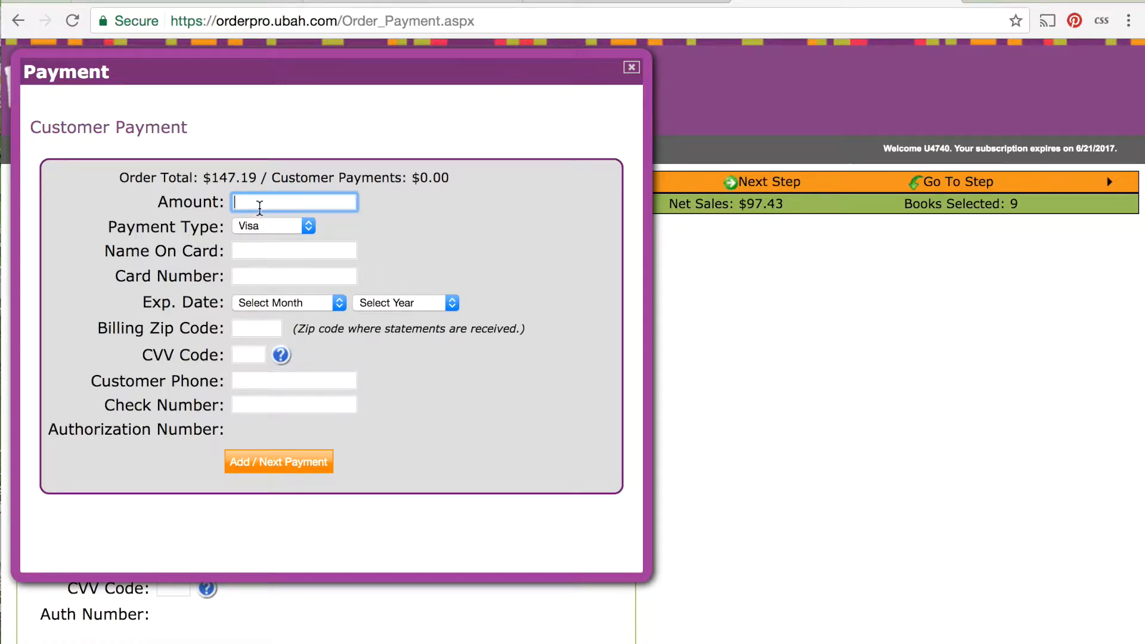
type("5")
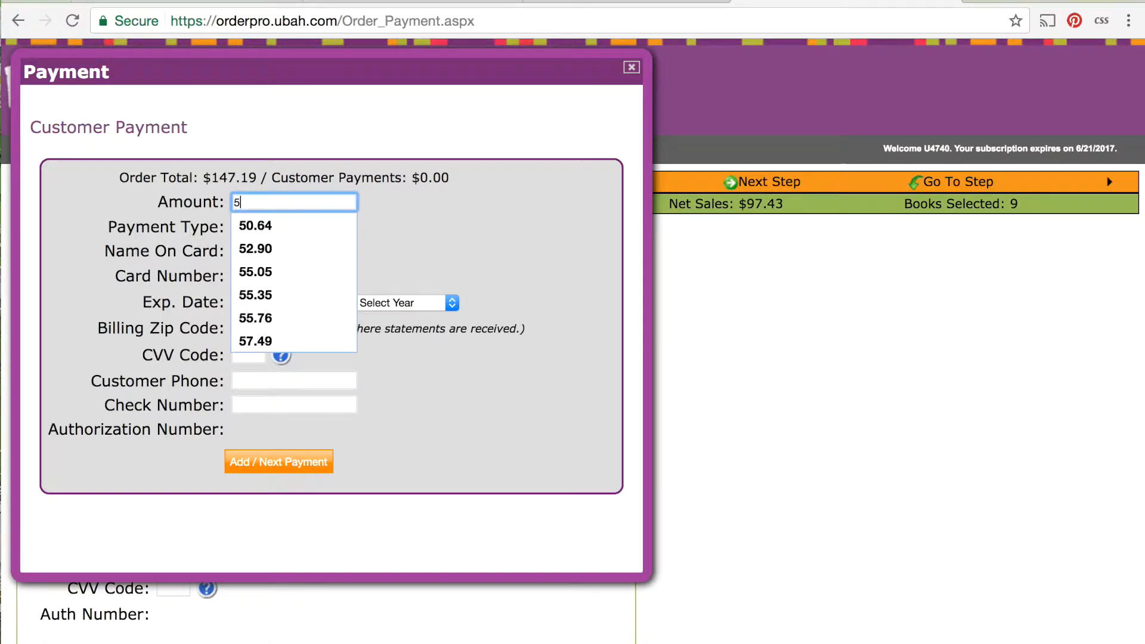
type("2.00")
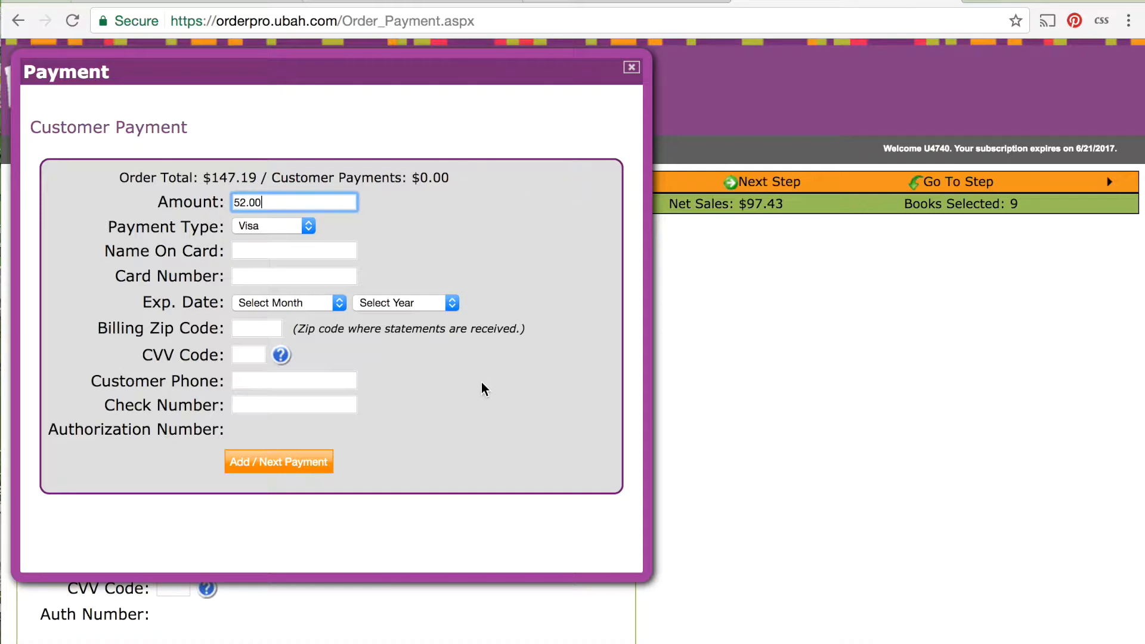
left_click(632, 69)
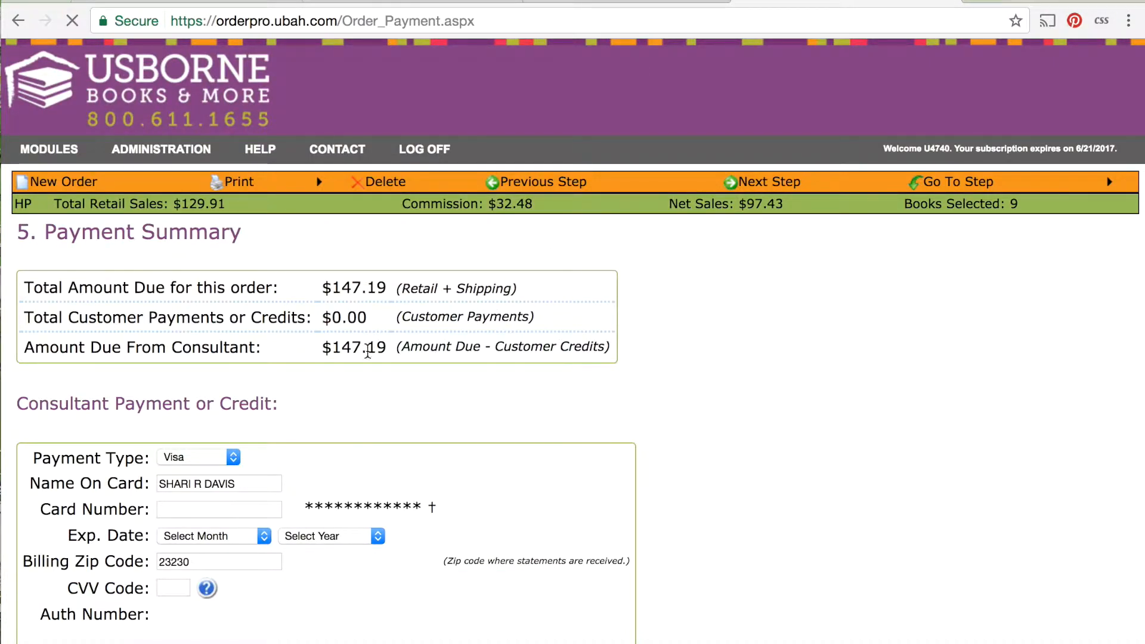
Check the amount due from the consultant, return to Select Books and switch the type of selection to Free Host Rewards.
left_click_drag(338, 353, 387, 351)
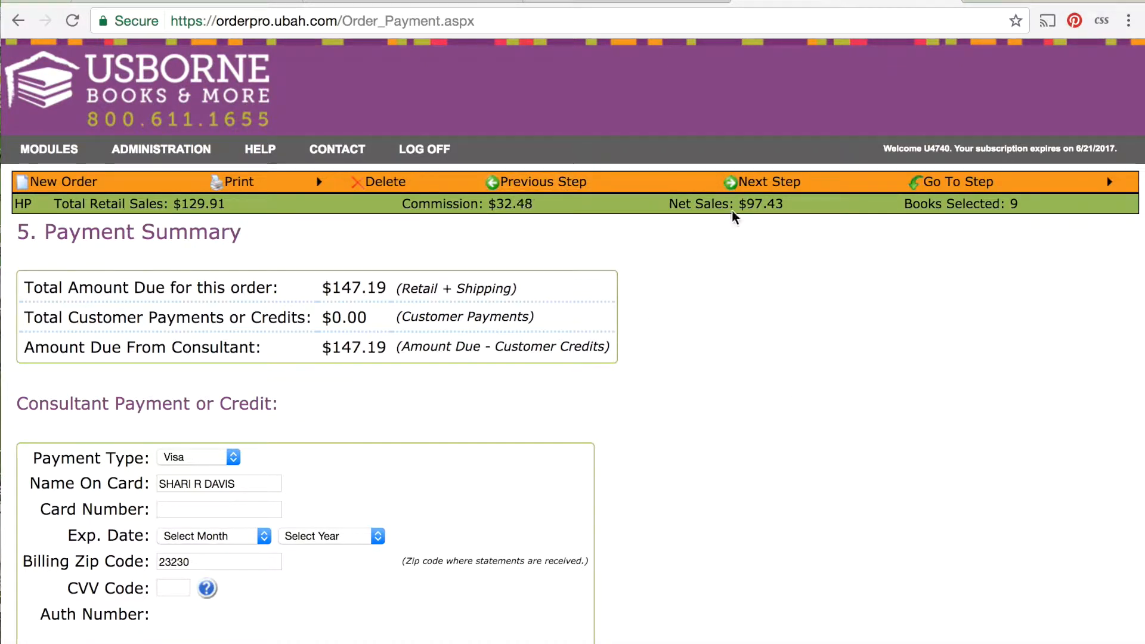
mouse_move(919, 180)
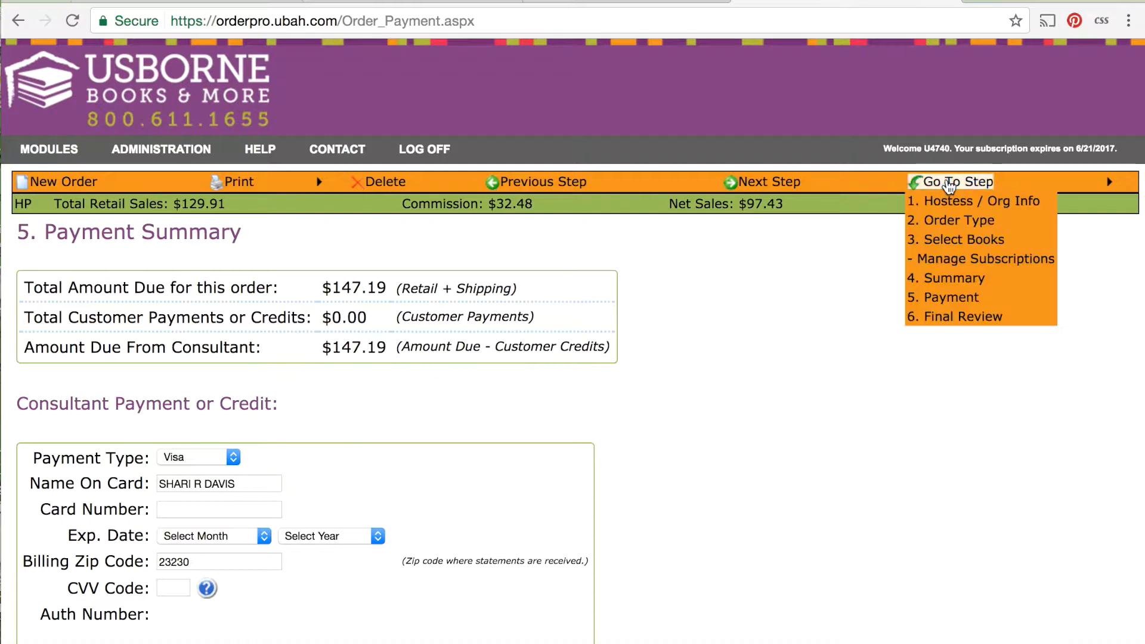
left_click(967, 239)
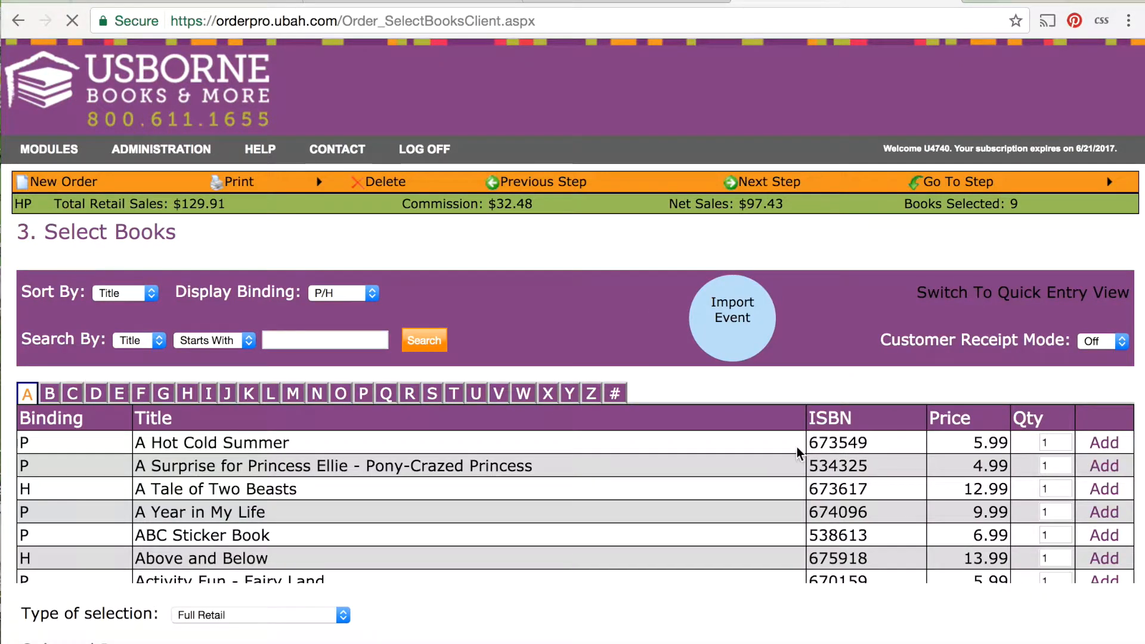
scroll(539, 585, "down", 3)
left_click(342, 495)
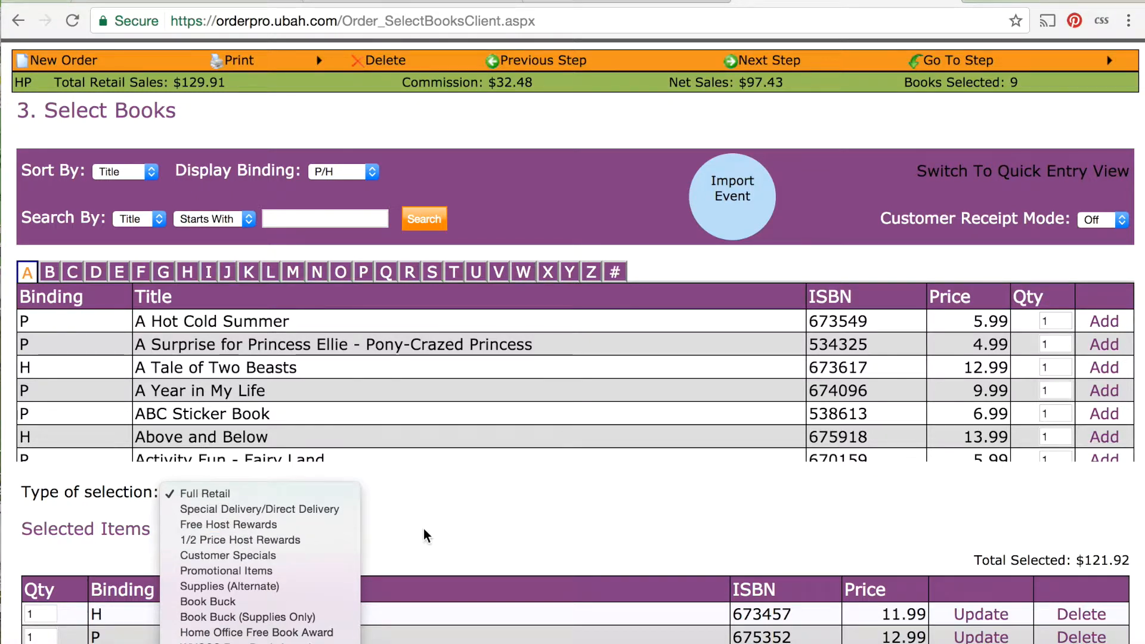
scroll(296, 584, "down", 1)
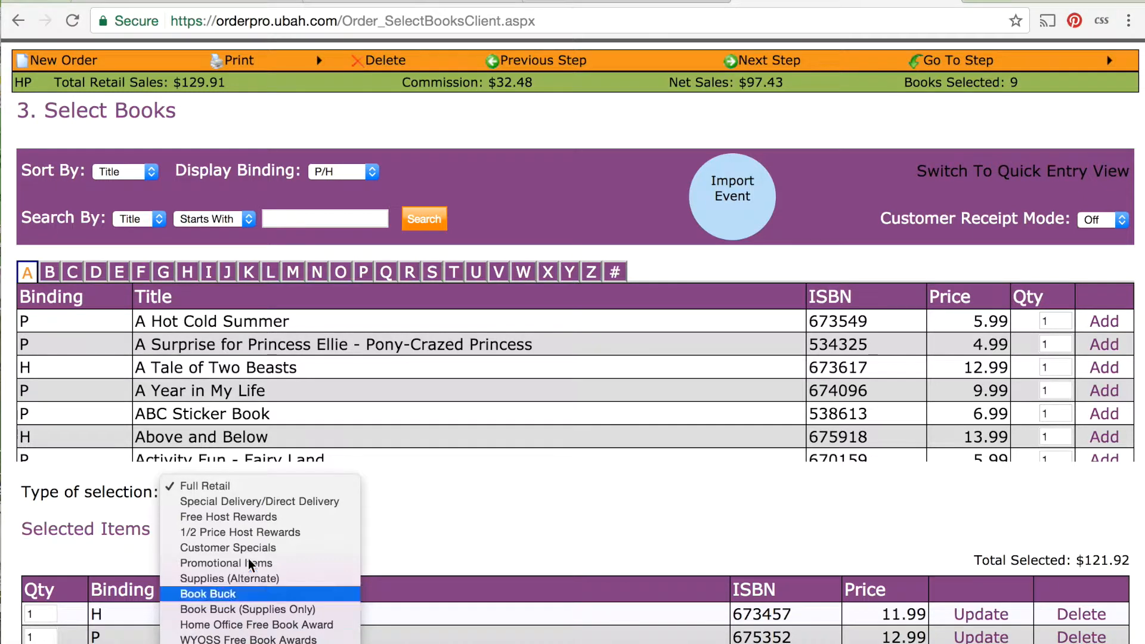
left_click(259, 517)
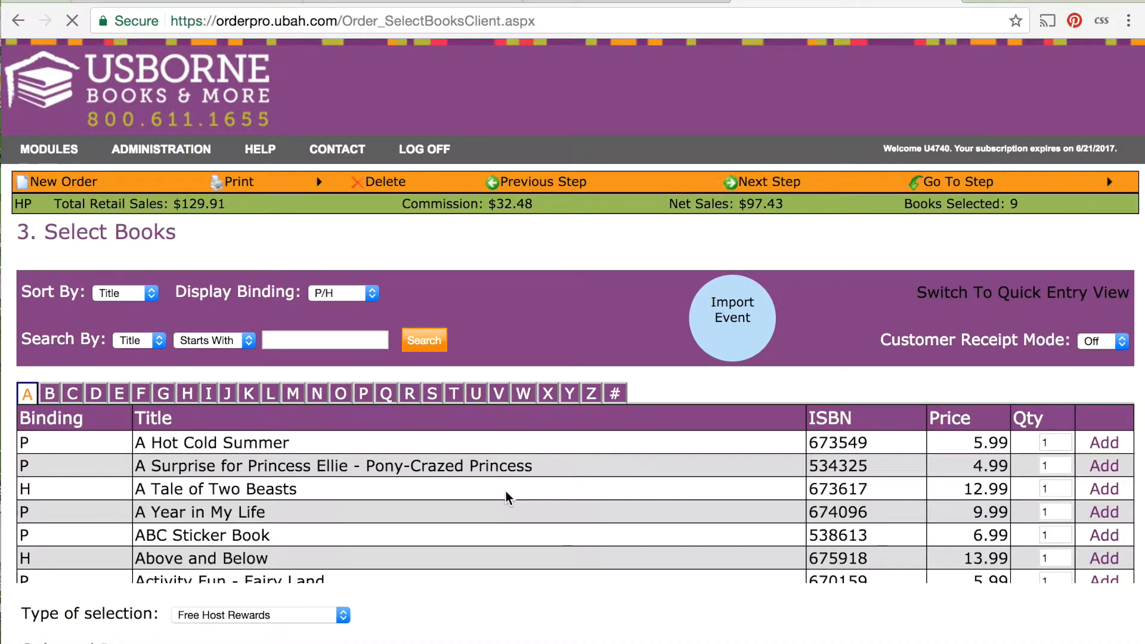
Add A Tale of Two Beasts and Above and Below to the order as Free Host Rewards.
scroll(516, 488, "down", 1)
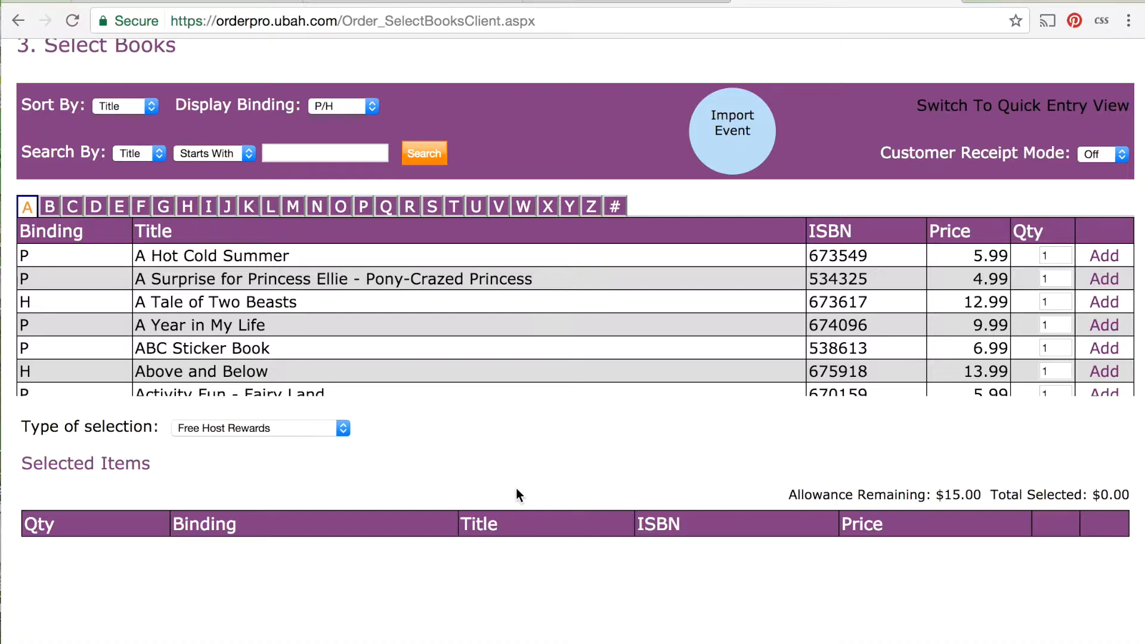
scroll(825, 136, "up", 5)
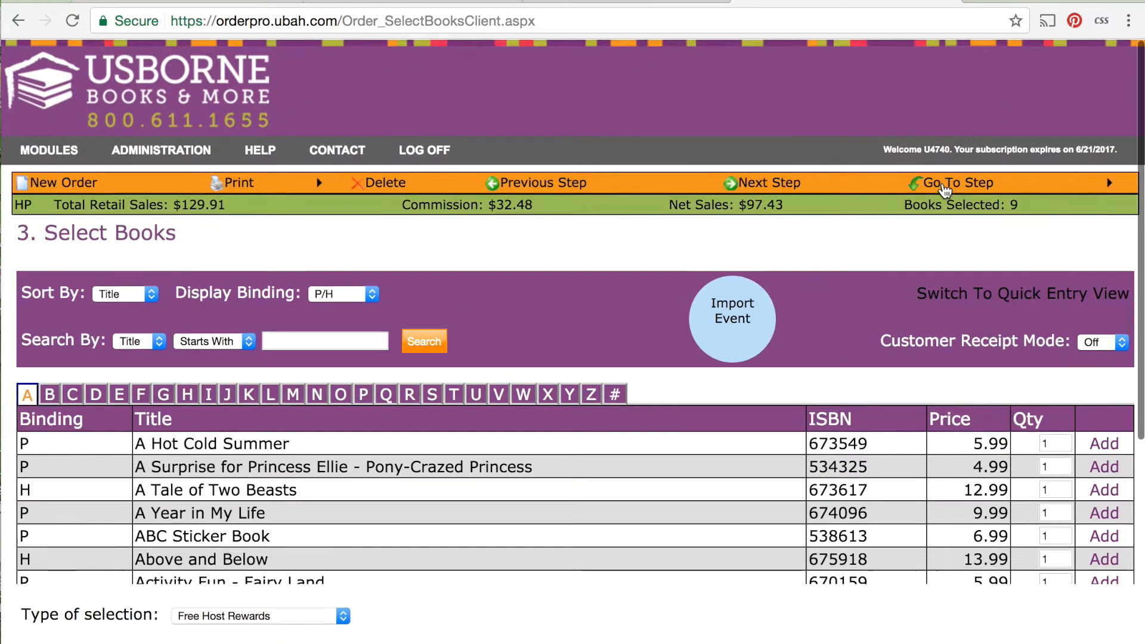
mouse_move(1006, 185)
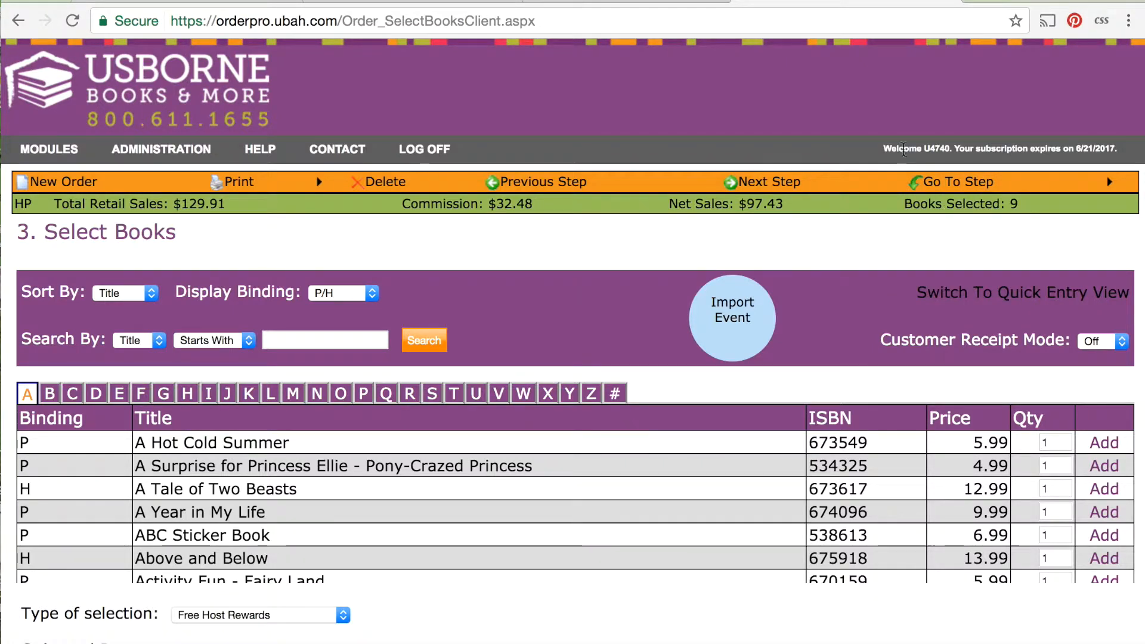
scroll(535, 380, "down", 3)
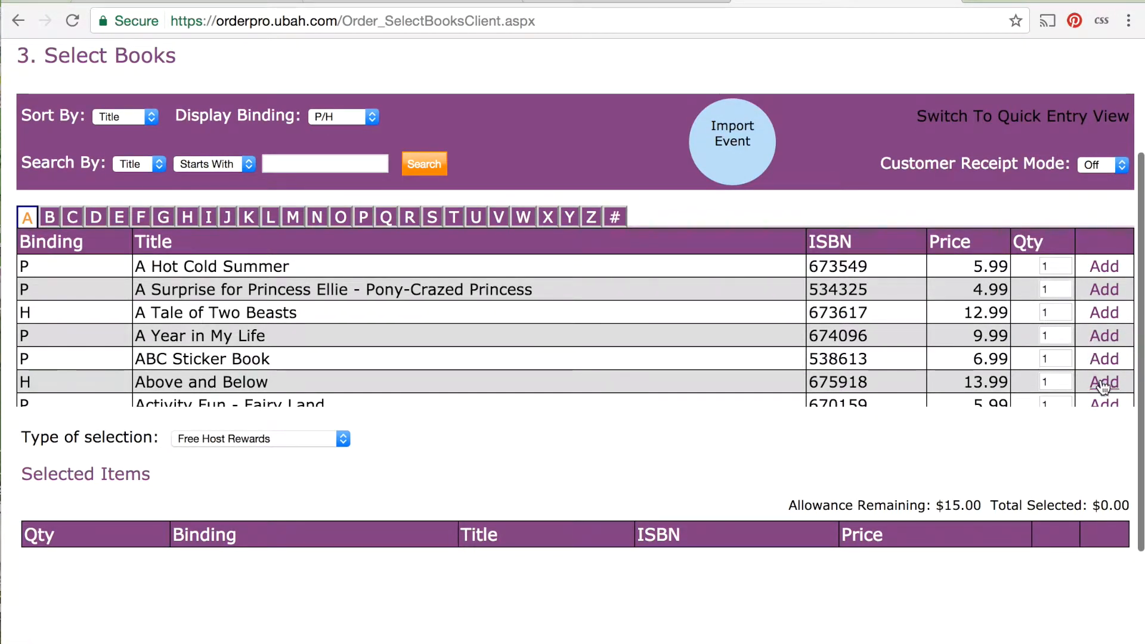
left_click(1117, 311)
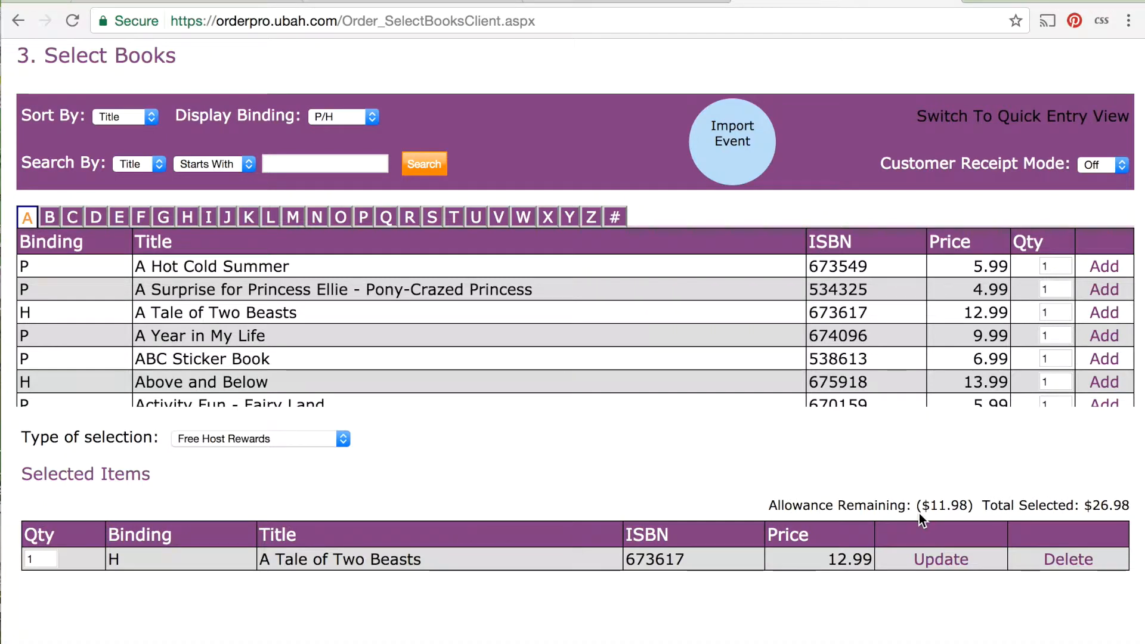
scroll(957, 130, "up", 3)
scroll(957, 130, "down", 1)
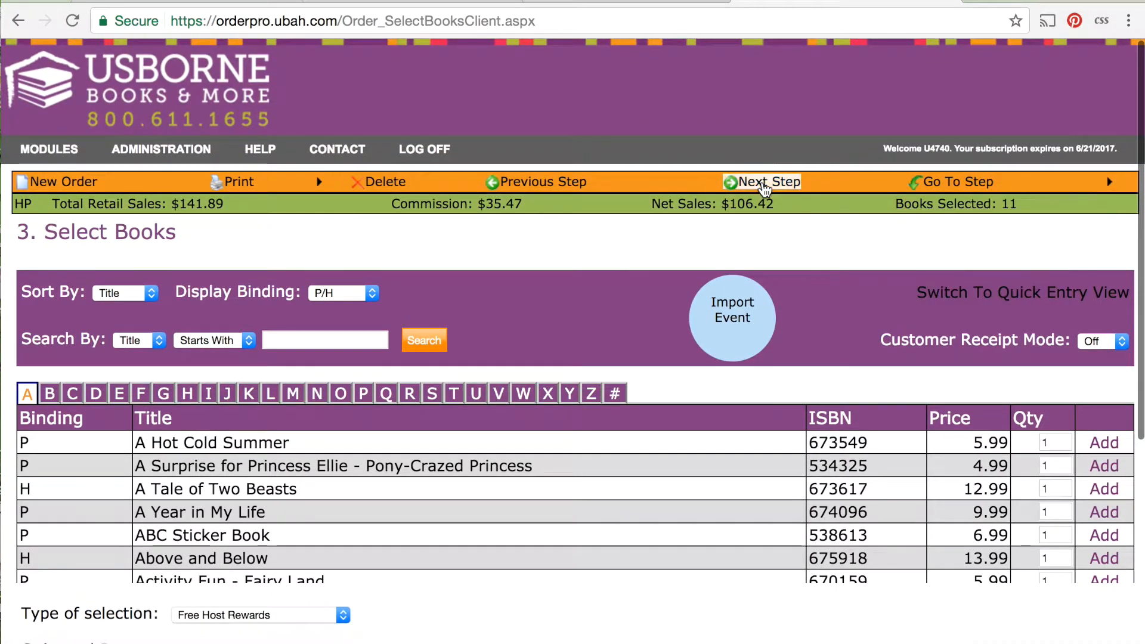
Go to the Payment step and check the total customer payments and the amount due from the consultant.
mouse_move(948, 190)
left_click(950, 297)
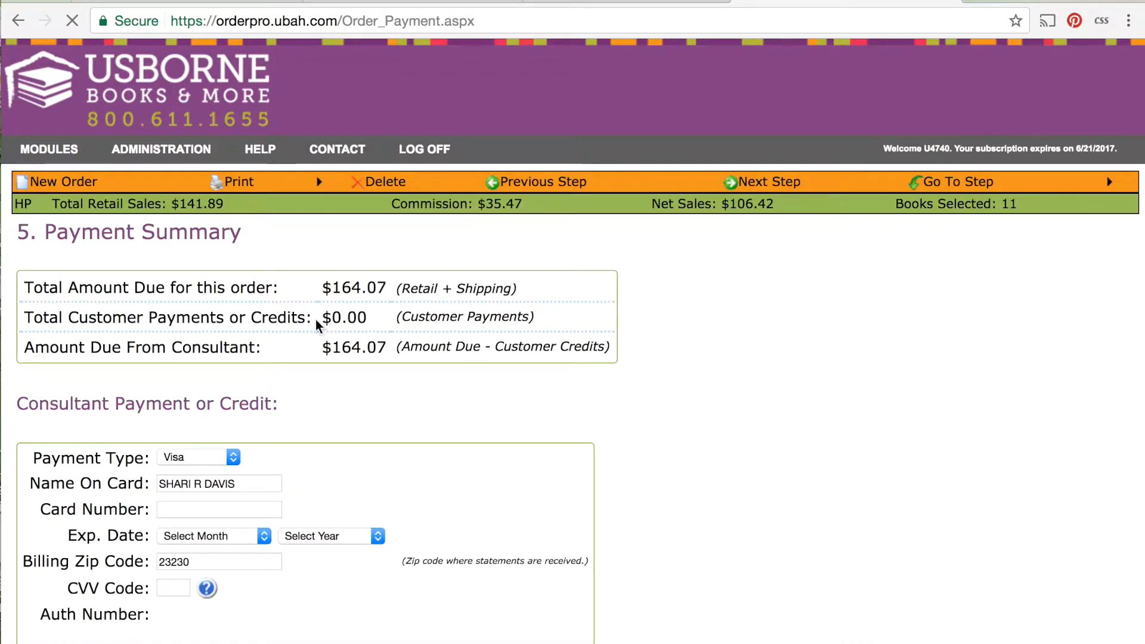
left_click_drag(327, 317, 382, 316)
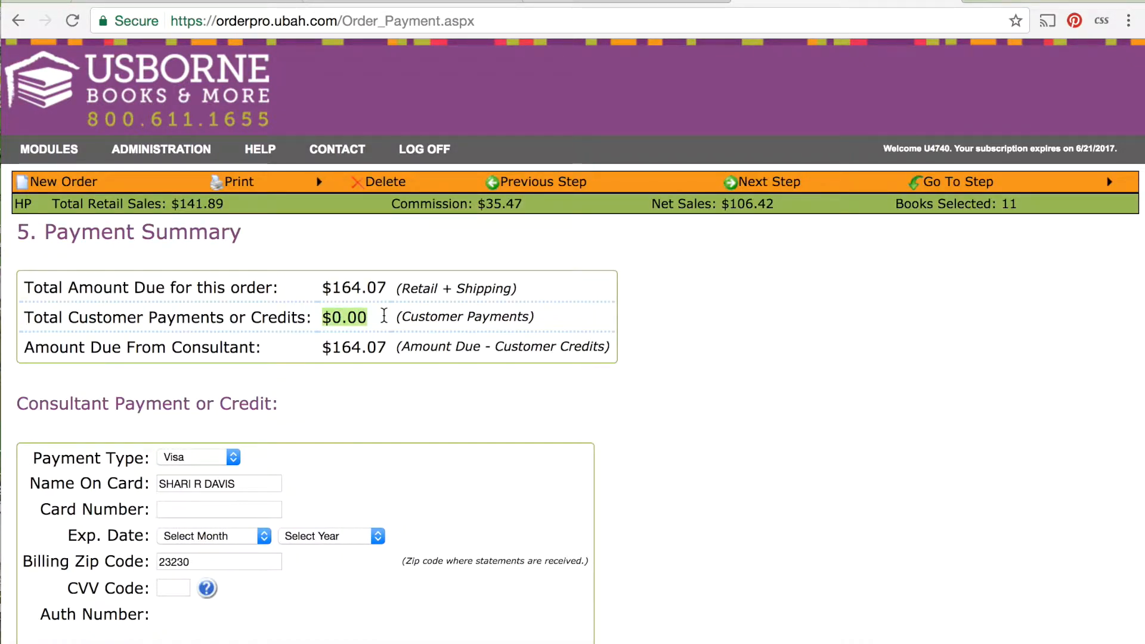
left_click_drag(332, 348, 390, 345)
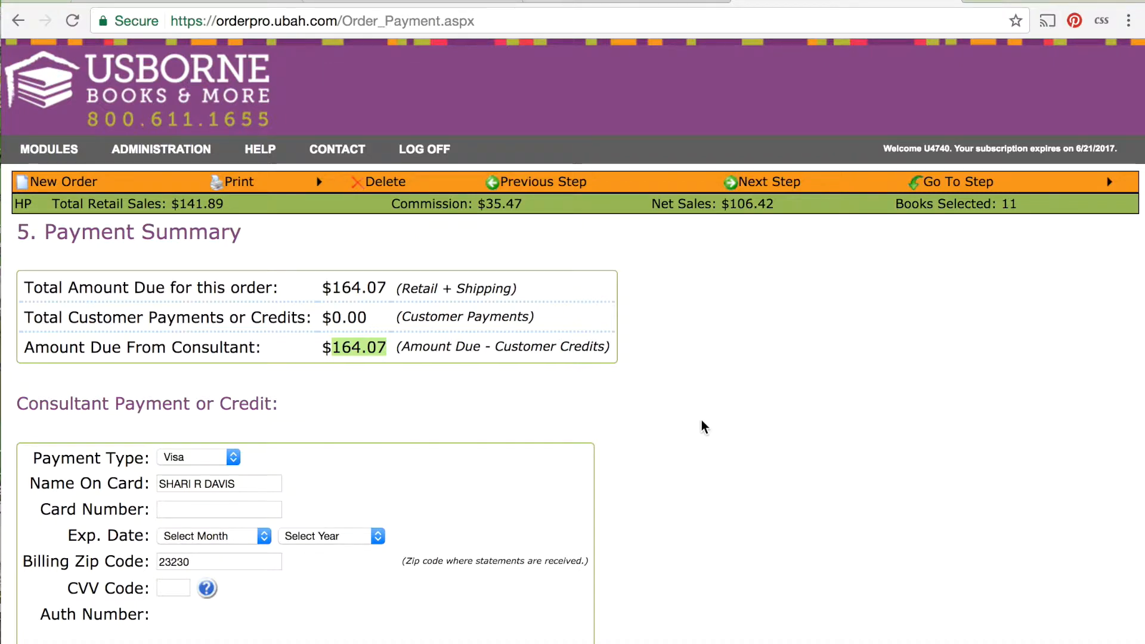
View the blank customer payment form, close it and proceed to the Final Review step.
scroll(701, 420, "down", 4)
left_click(1077, 513)
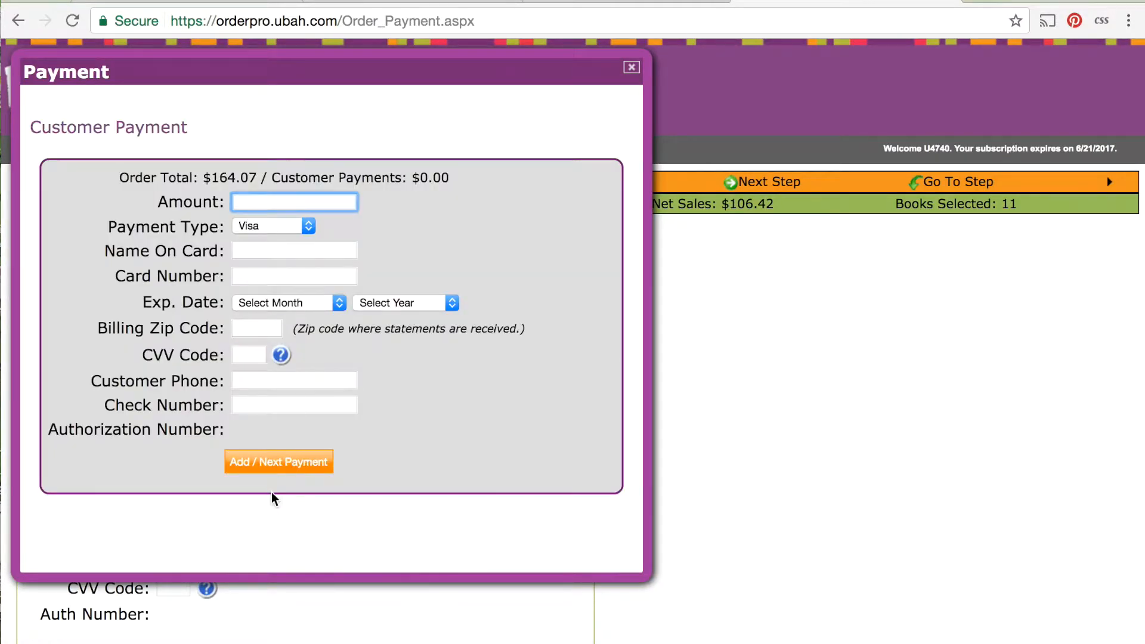
left_click(632, 67)
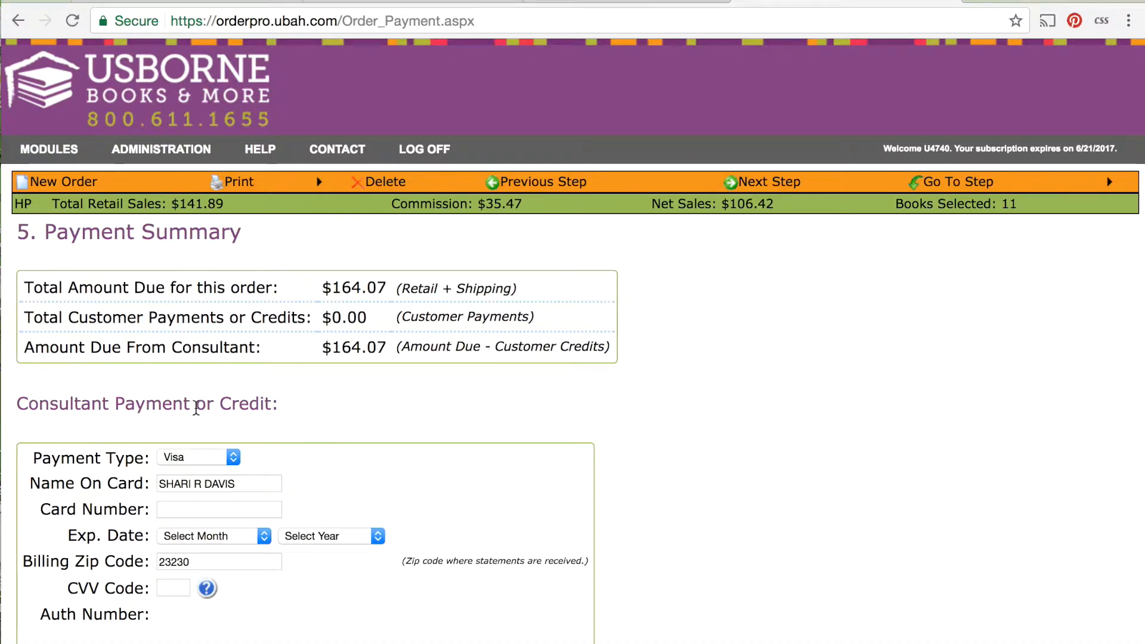
scroll(197, 408, "down", 2)
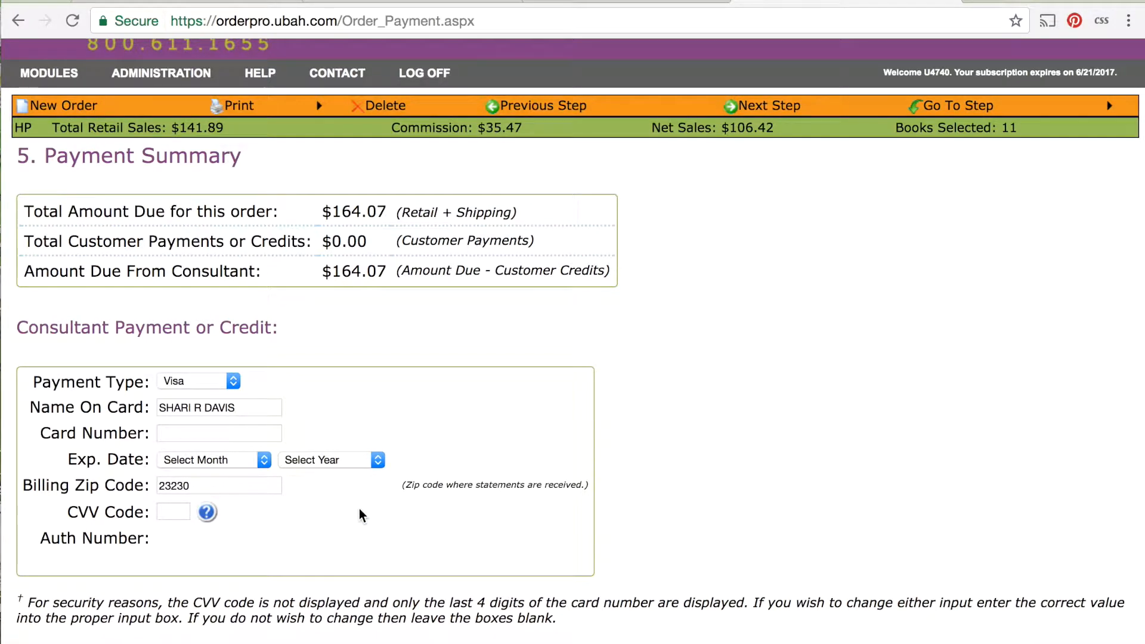
left_click(764, 105)
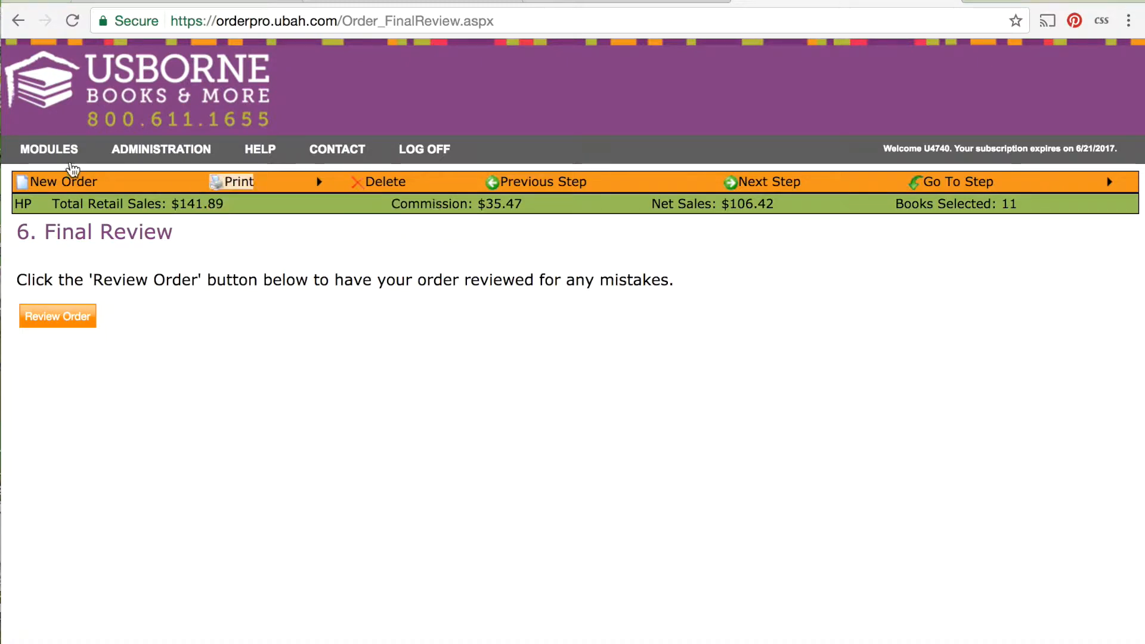
Start a new order and look through the hostess, tax and Ship To options on the Hostess / Org Info page.
left_click(74, 190)
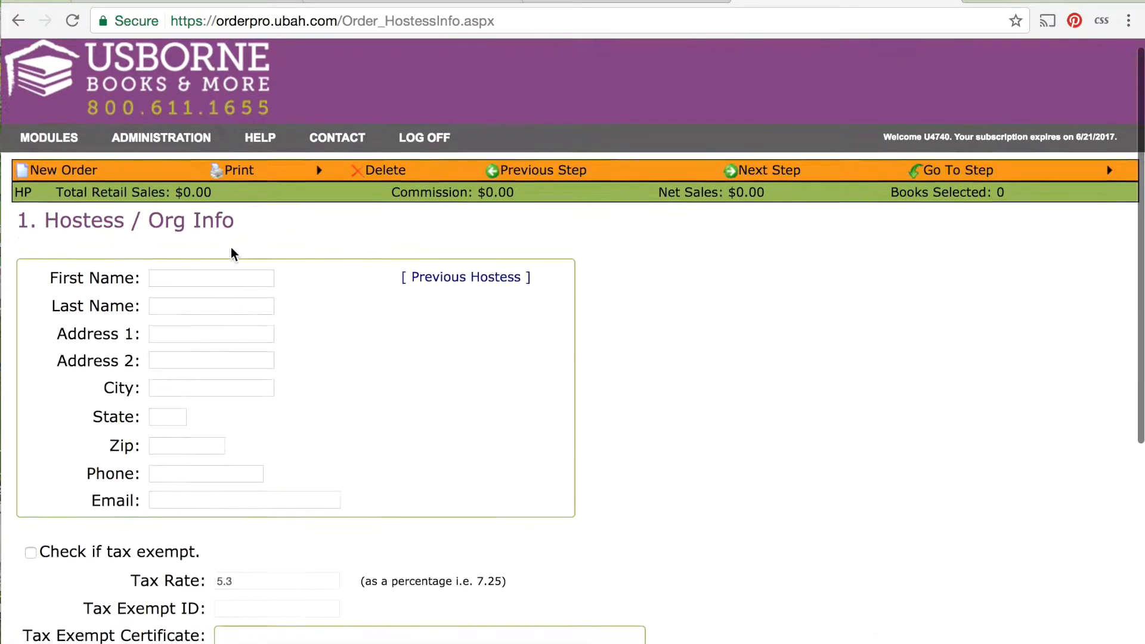
scroll(231, 249, "down", 3)
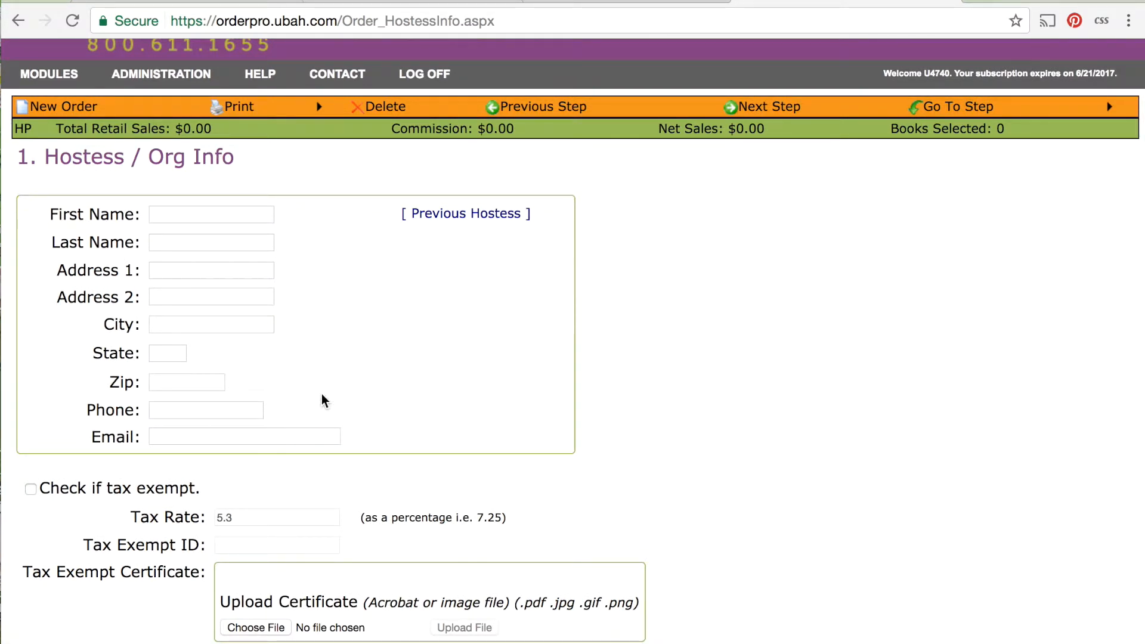
scroll(321, 394, "down", 5)
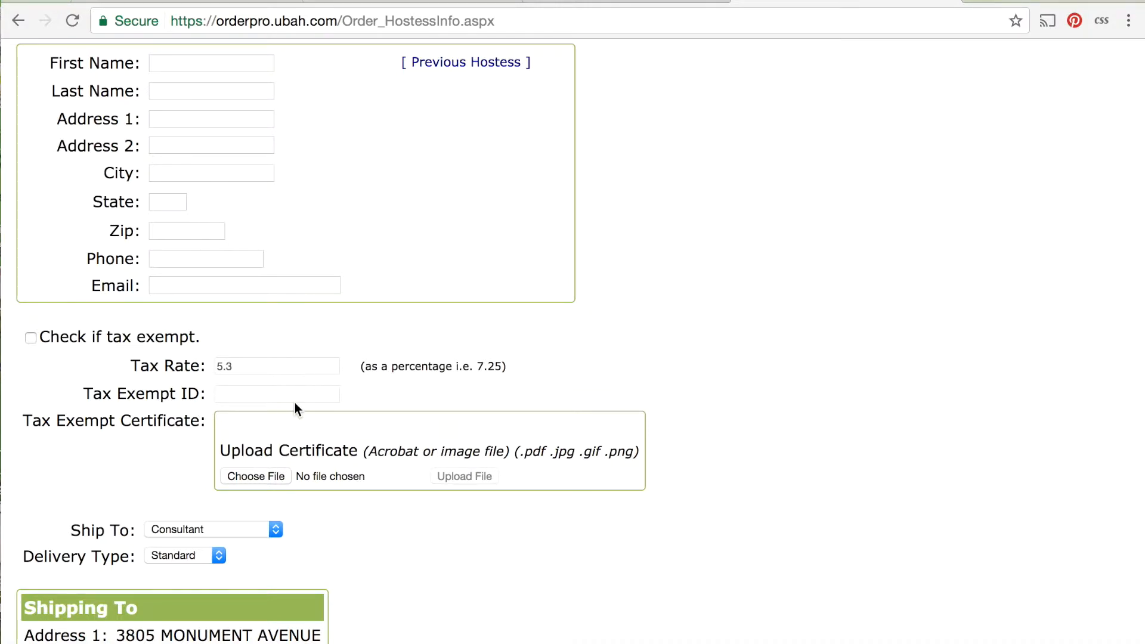
scroll(392, 571, "down", 2)
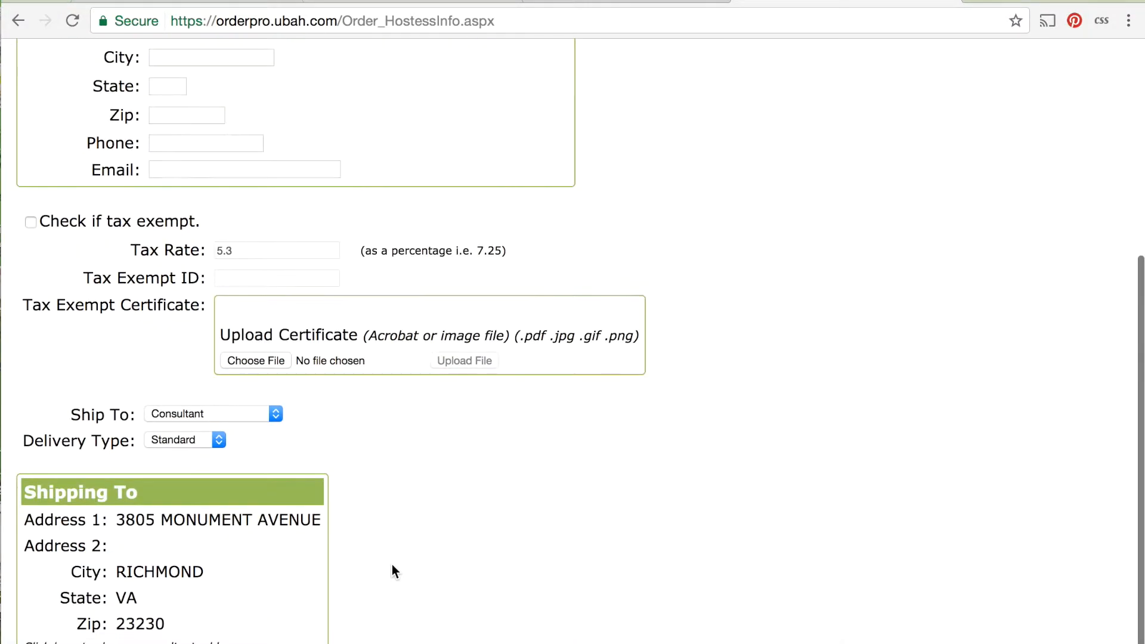
left_click(260, 414)
left_click(366, 436)
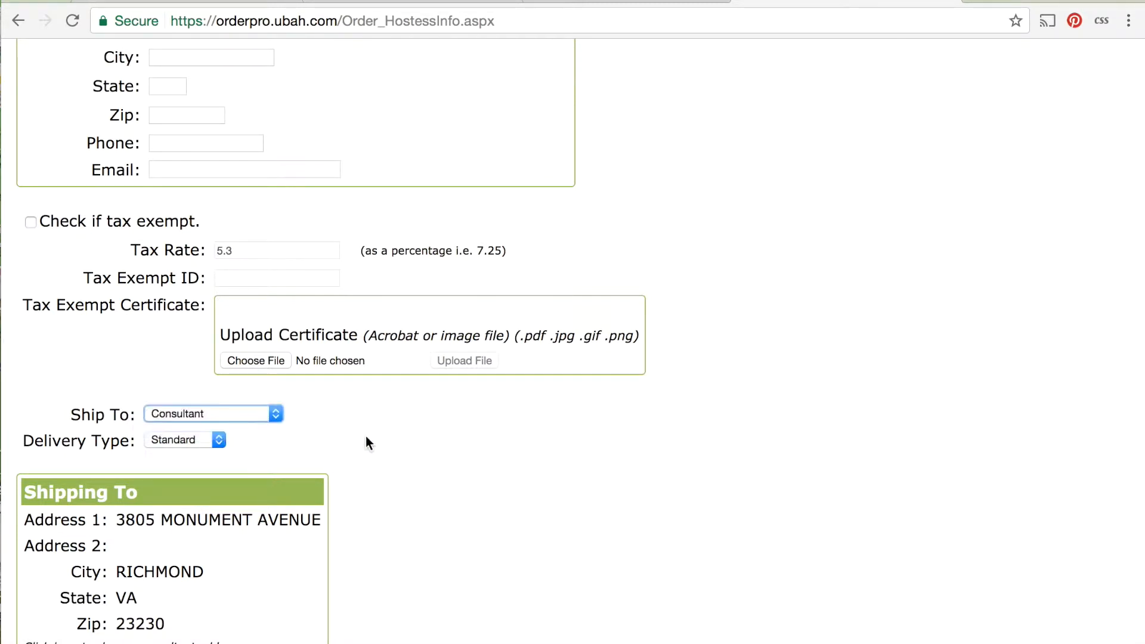
Proceed to Order Type, set the new order's type to Book Fair and continue to Select Books.
scroll(366, 435, "up", 6)
left_click(787, 185)
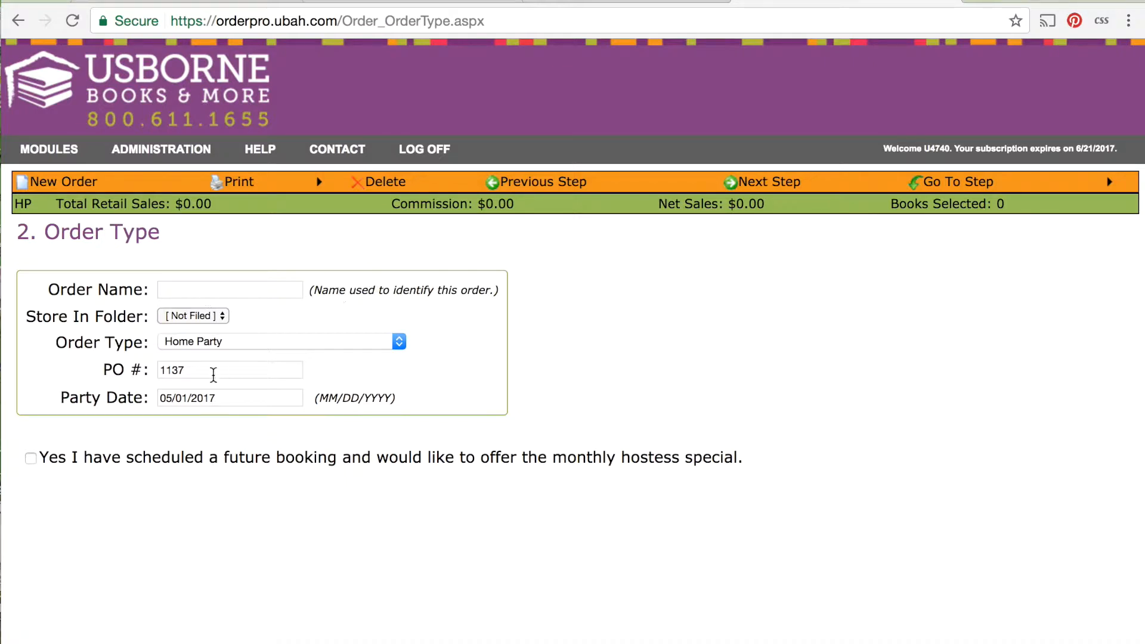
left_click(211, 346)
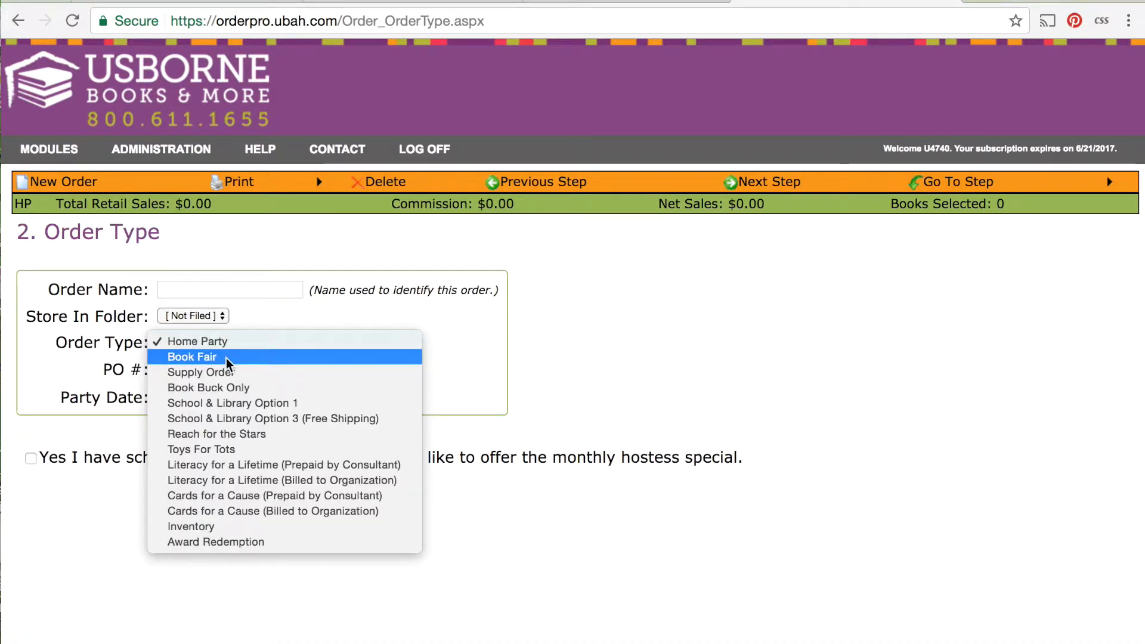
left_click(227, 358)
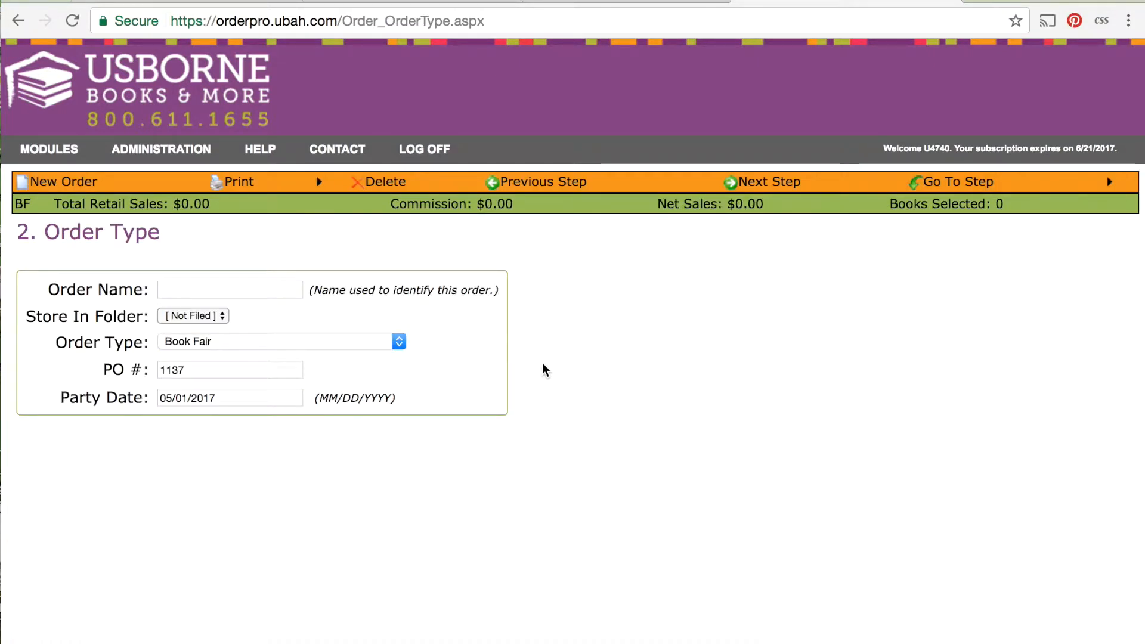
left_click(761, 192)
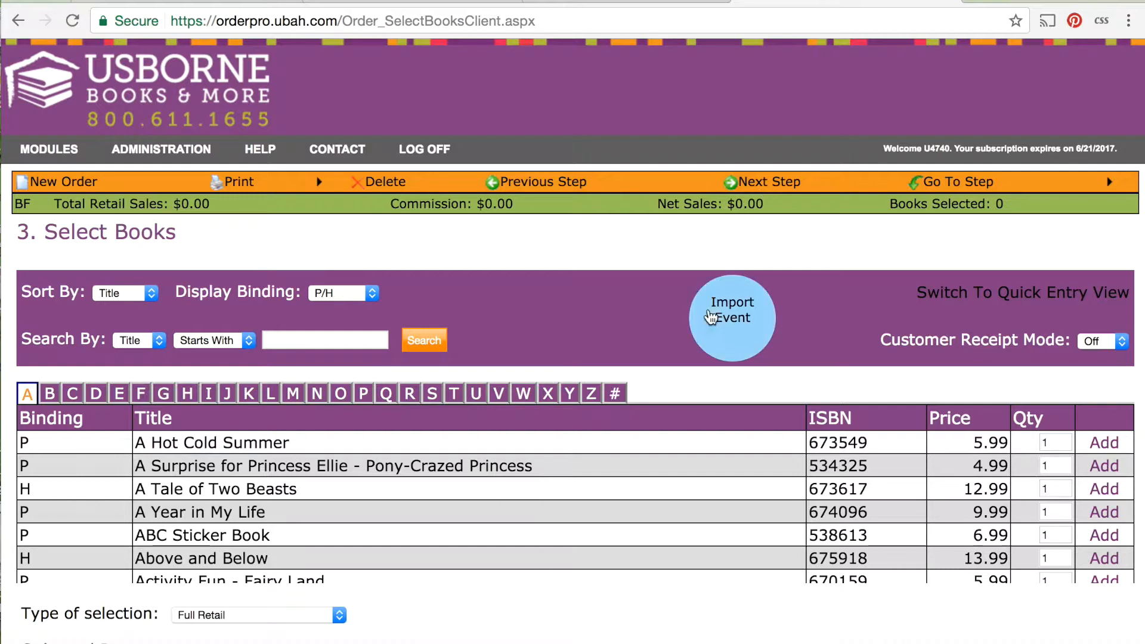
Open the event import to view the e-Fair list, close it and look at the order's Selected Items.
left_click(709, 316)
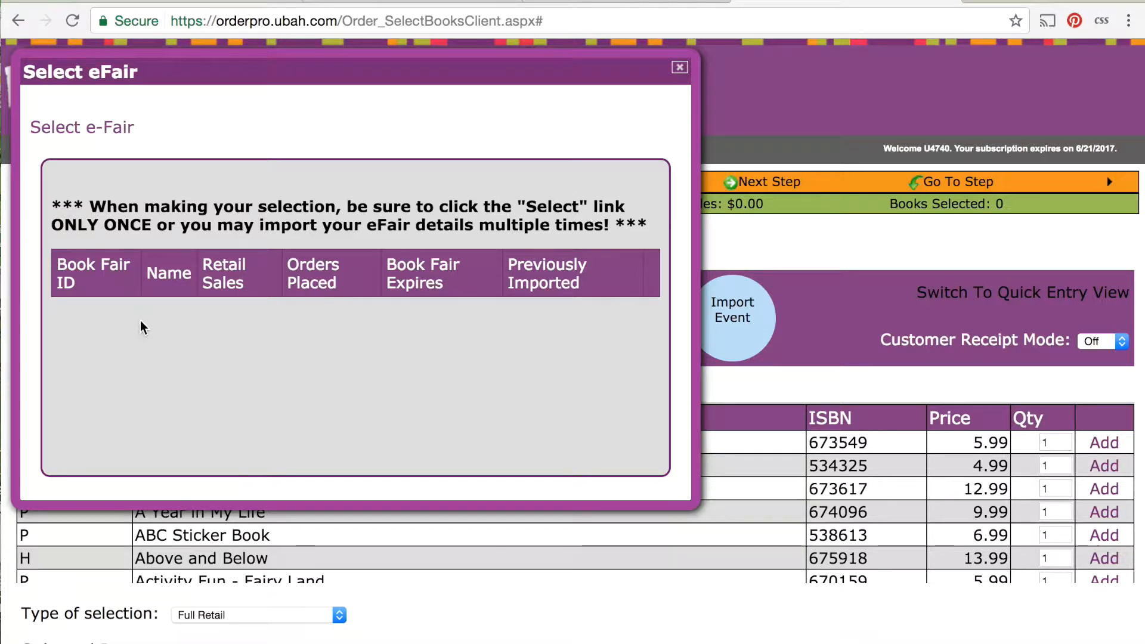
left_click(679, 67)
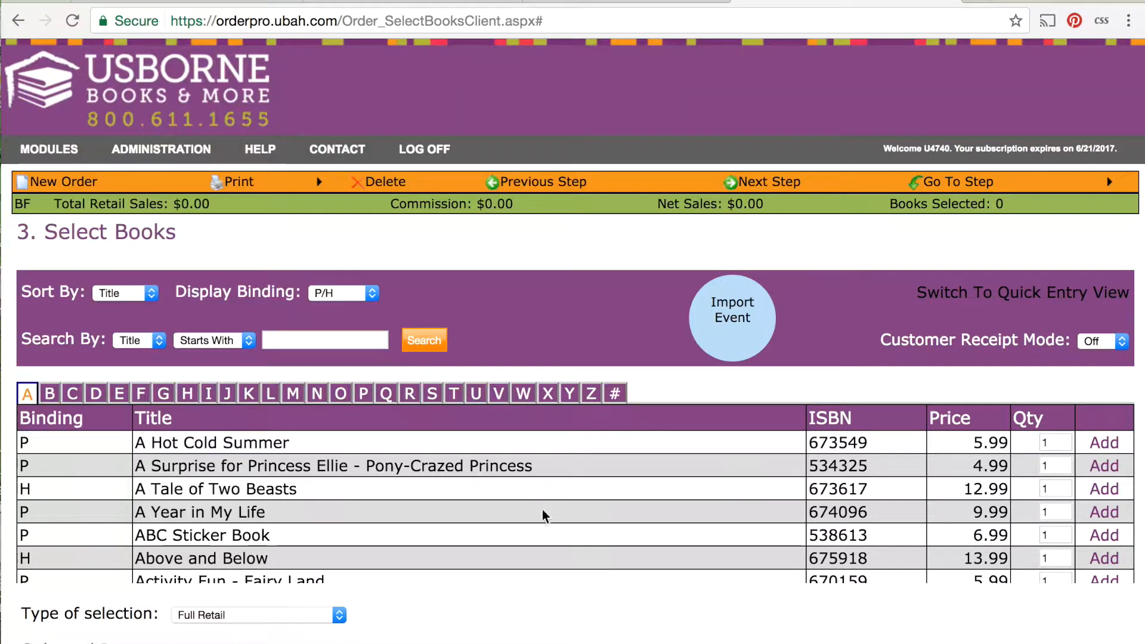
scroll(373, 618, "down", 4)
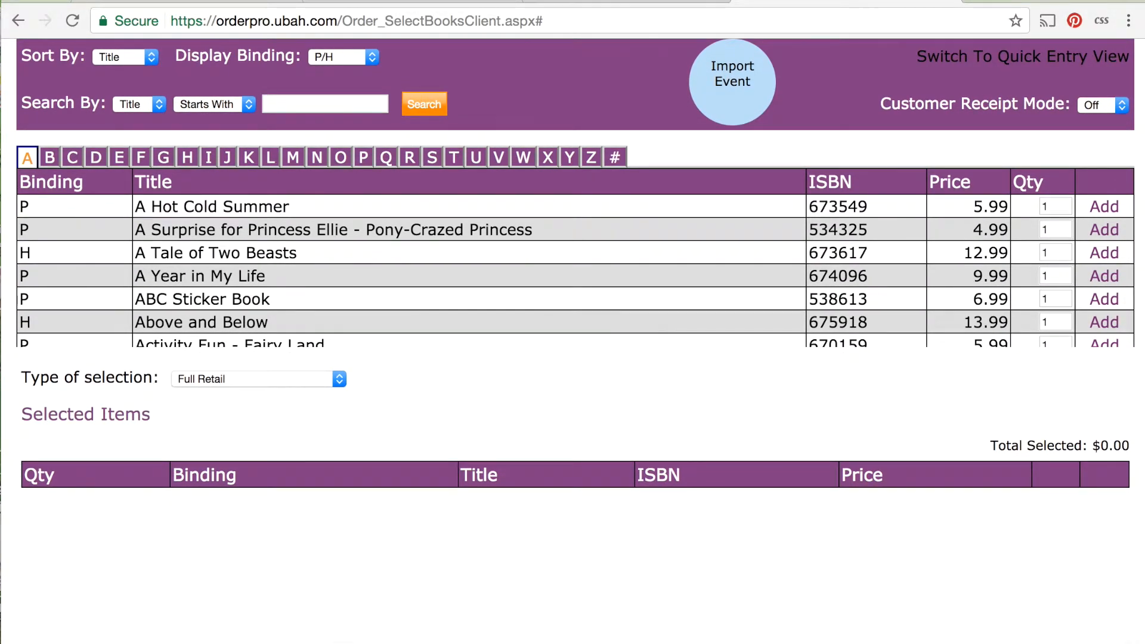
Look through the Type of selection options for the Book Fair order and proceed to the Order Summary.
scroll(277, 624, "down", 1)
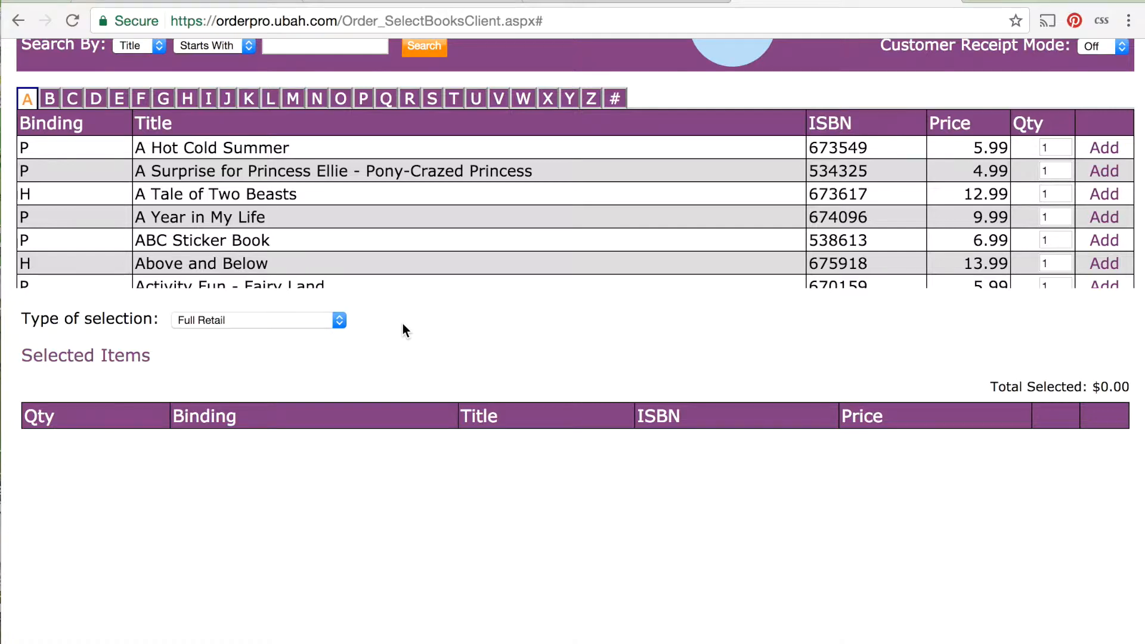
scroll(402, 330, "down", 1)
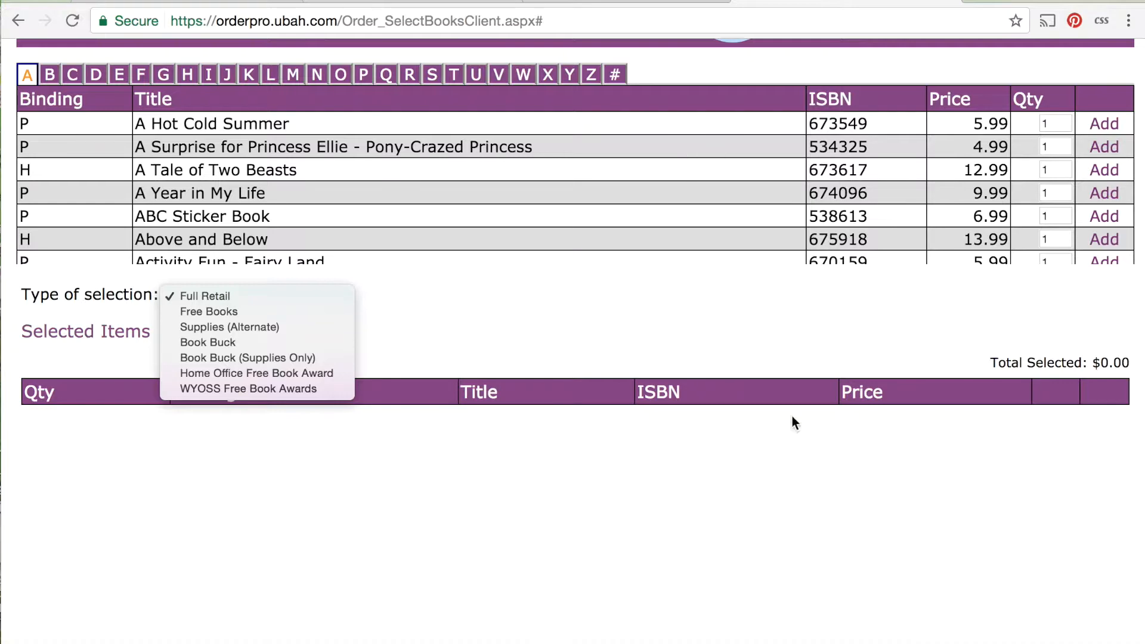
left_click(796, 325)
scroll(775, 298, "up", 5)
left_click(785, 185)
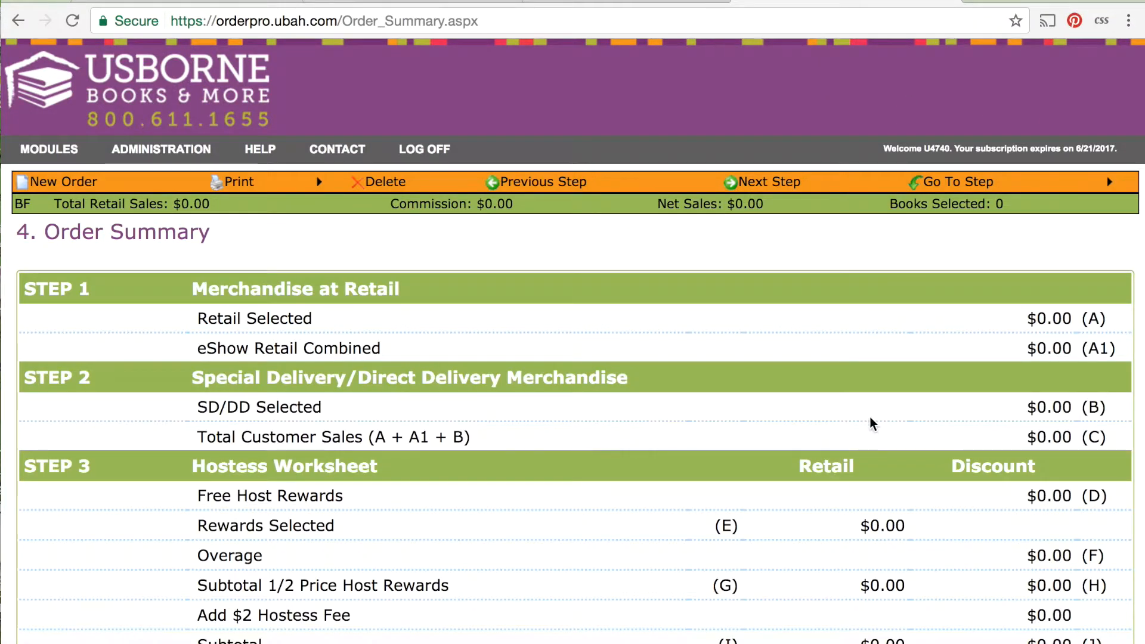
Review the Book Fair order's summary, from retail merchandise and the hostess worksheet through shipping and handling.
scroll(871, 419, "down", 4)
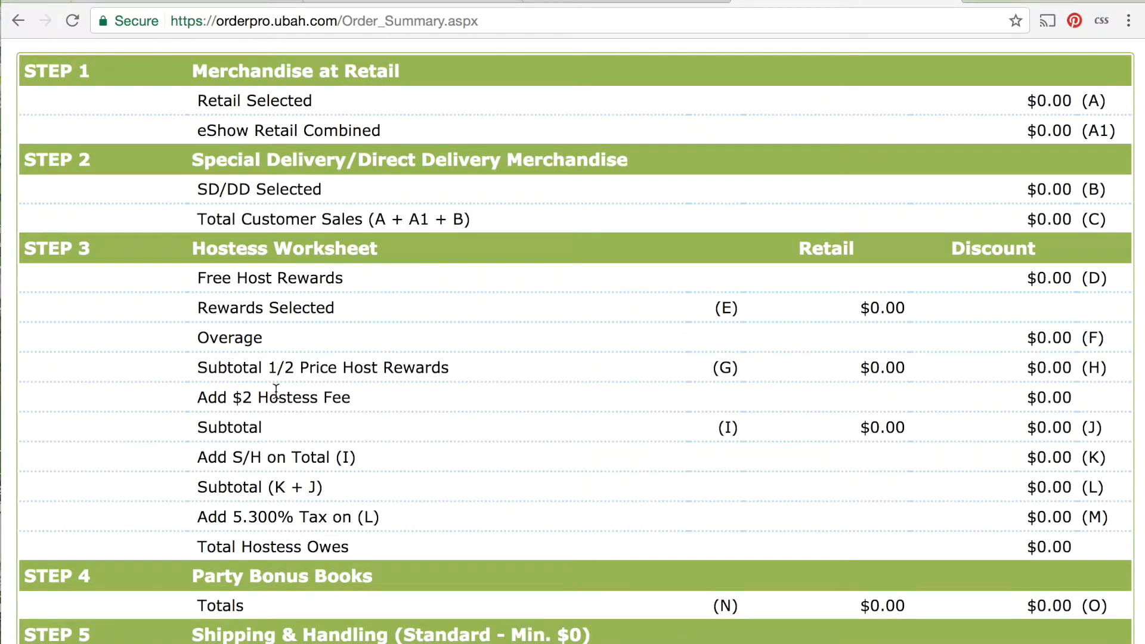
scroll(545, 529, "down", 1)
scroll(546, 531, "down", 10)
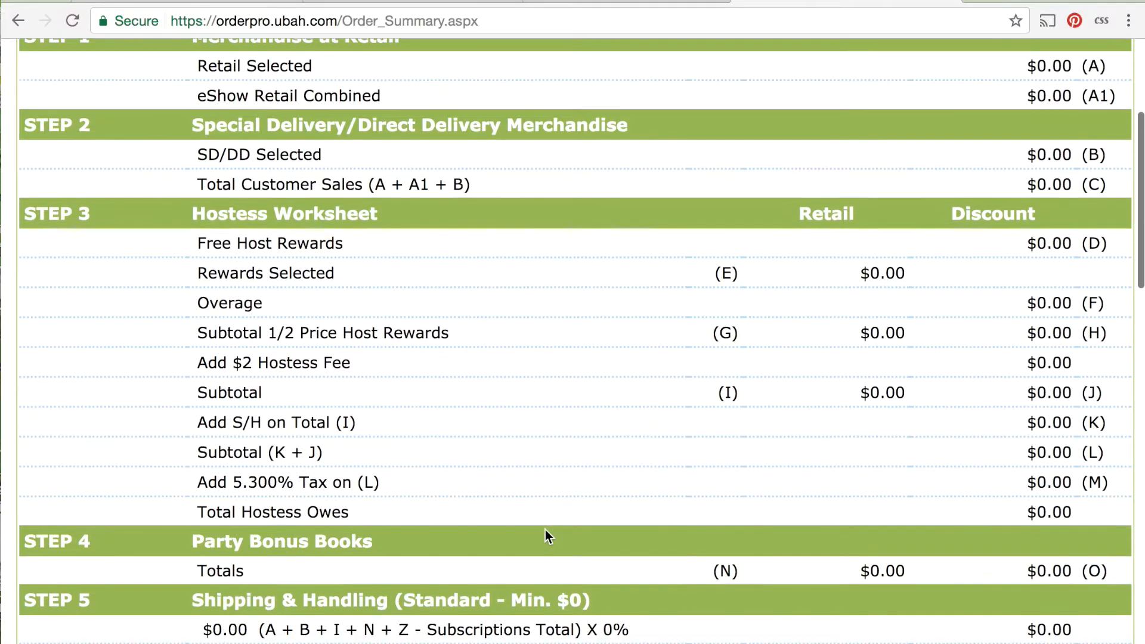
scroll(545, 530, "up", 15)
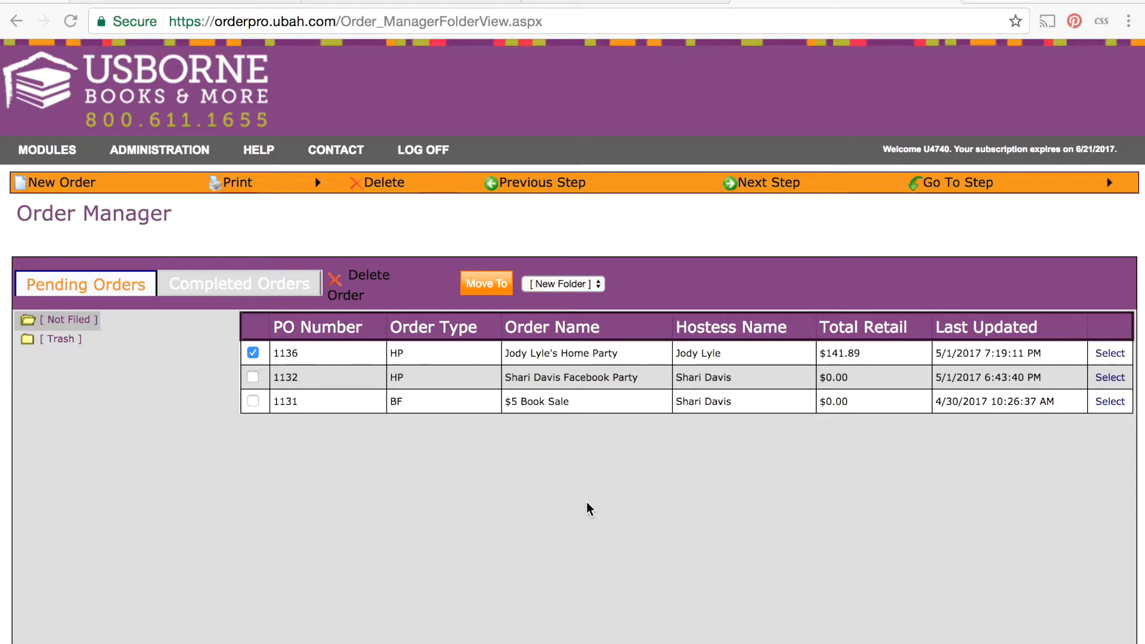
Start a new order and look over its hostess, tax and shipping fields on the Hostess / Org Info page.
left_click(36, 187)
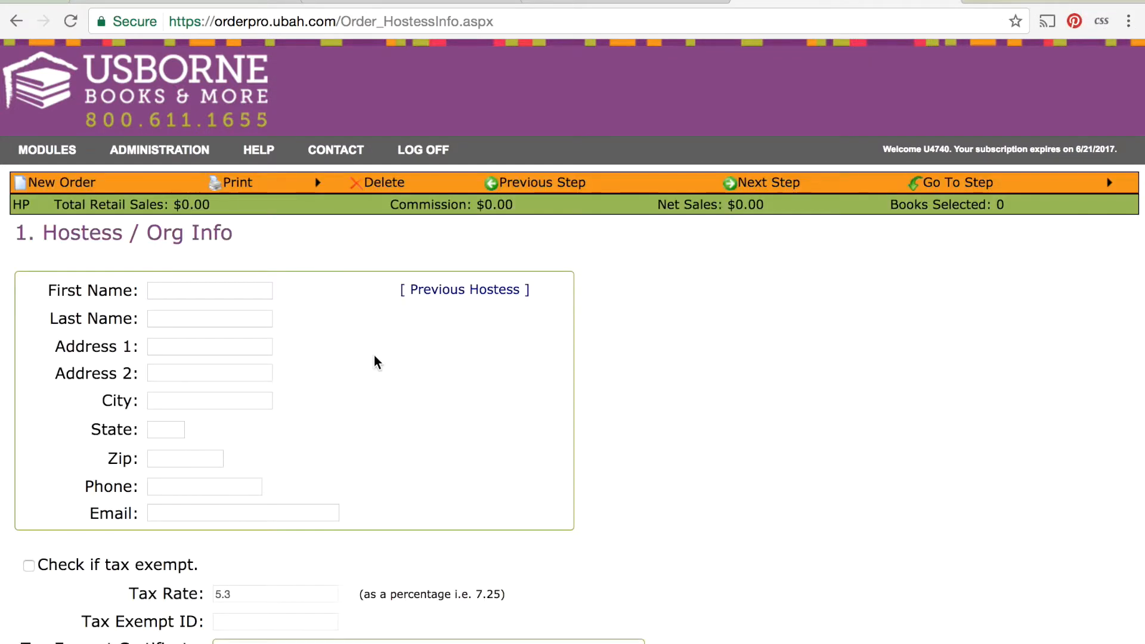
scroll(284, 570, "down", 6)
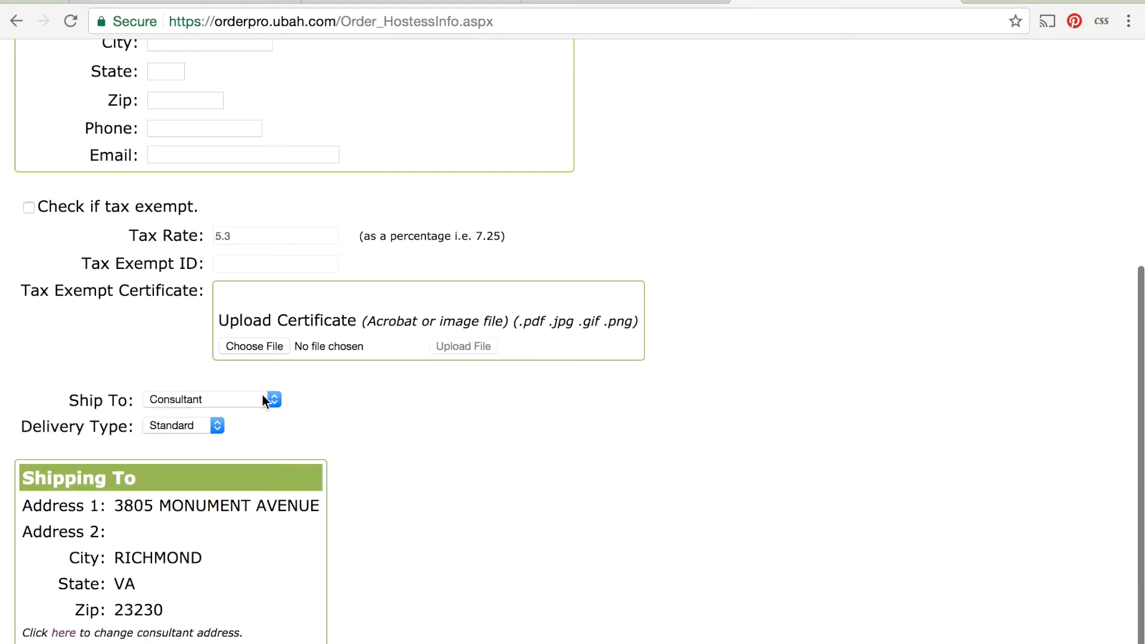
scroll(457, 416, "up", 6)
Proceed to Order Type, set the order type to Book Fair and continue to Select Books.
left_click(779, 185)
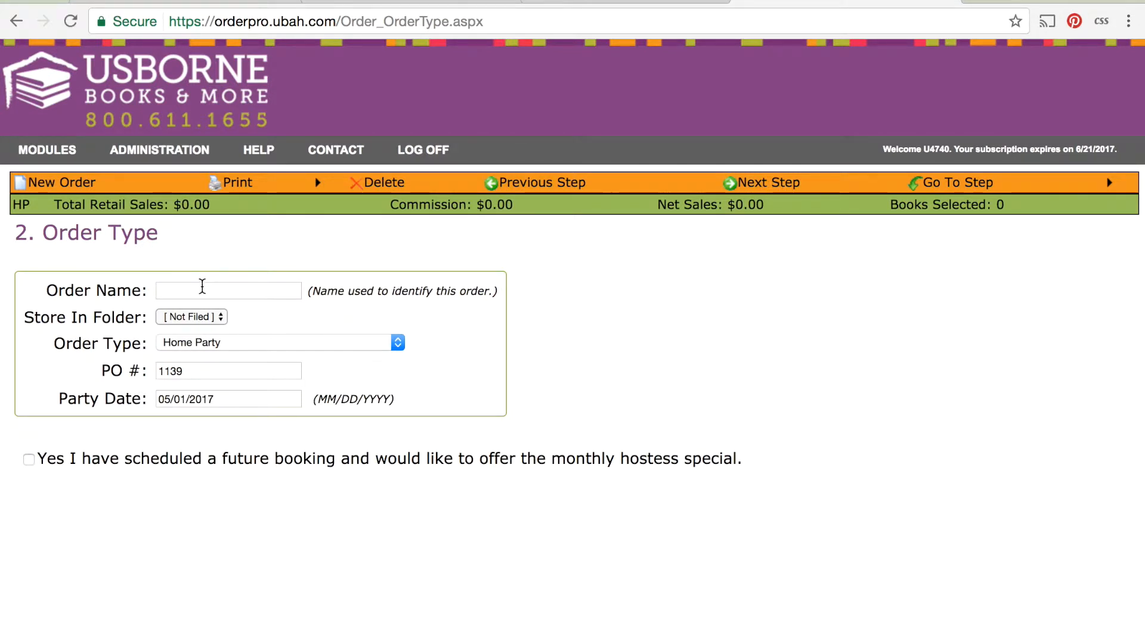
left_click(327, 343)
left_click(298, 359)
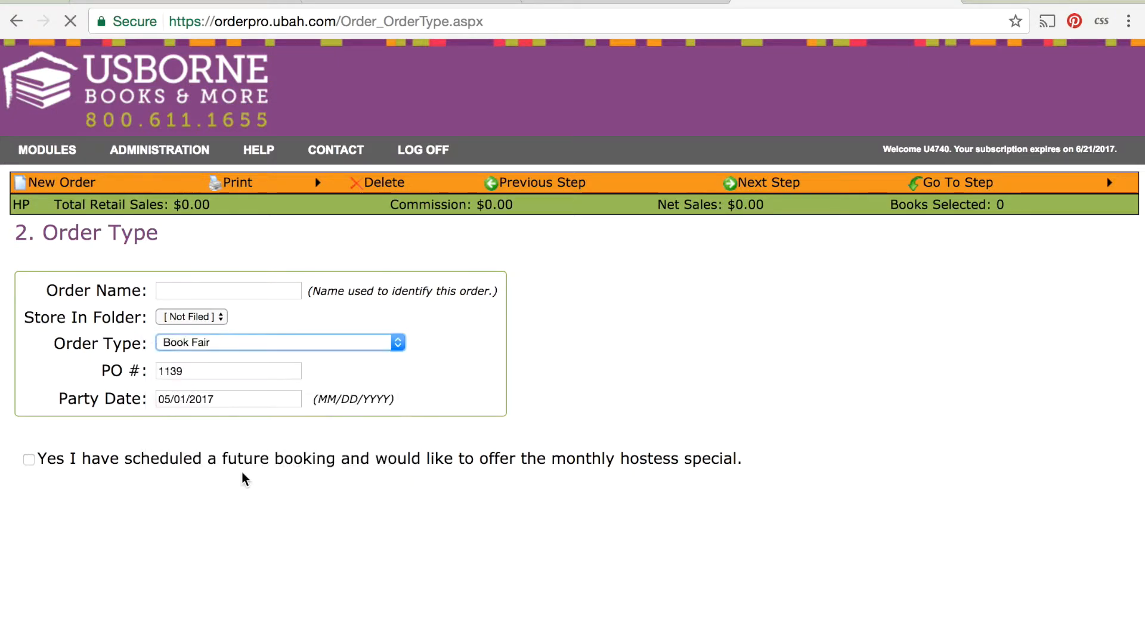
left_click(759, 186)
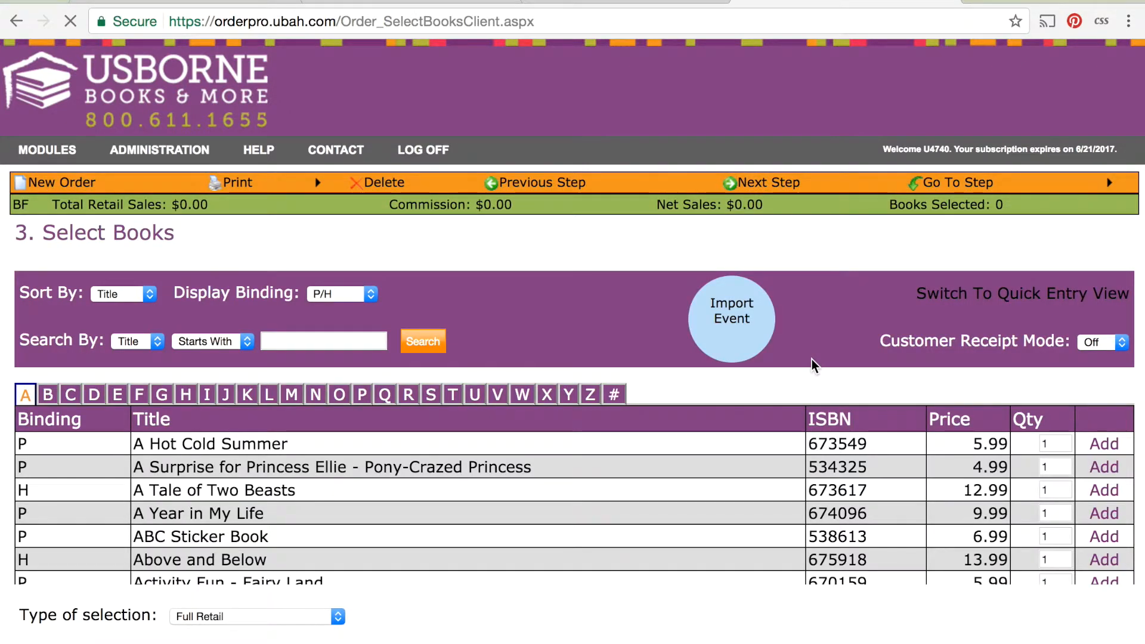
Open the event import to view the e-Fair list, close it and look at the Selected Items area.
left_click(747, 319)
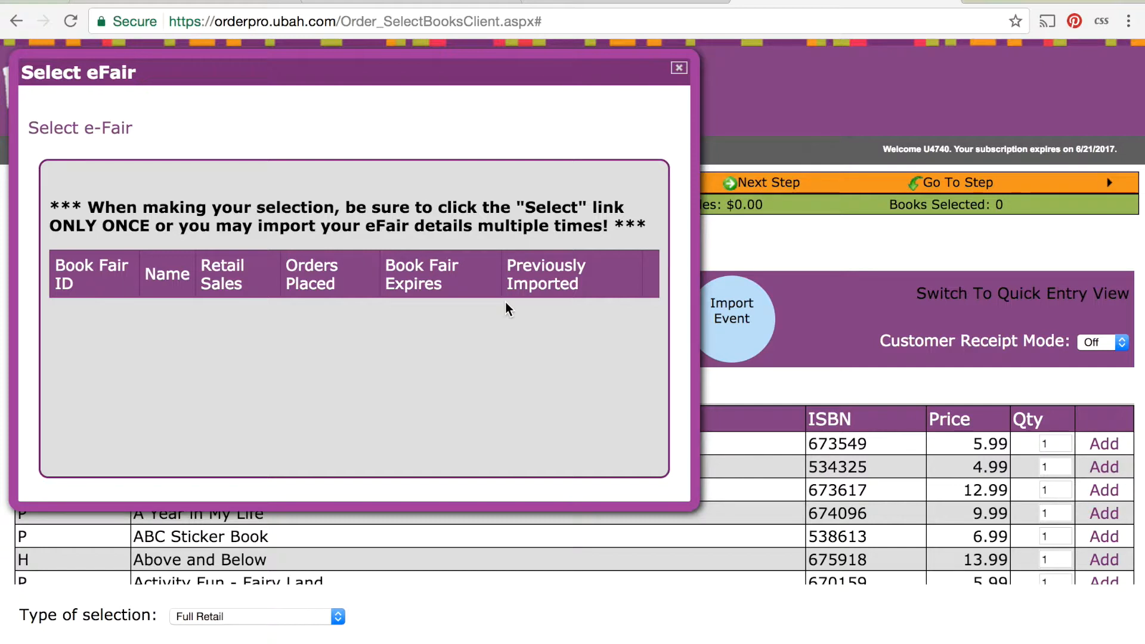
left_click(685, 74)
scroll(749, 578, "down", 3)
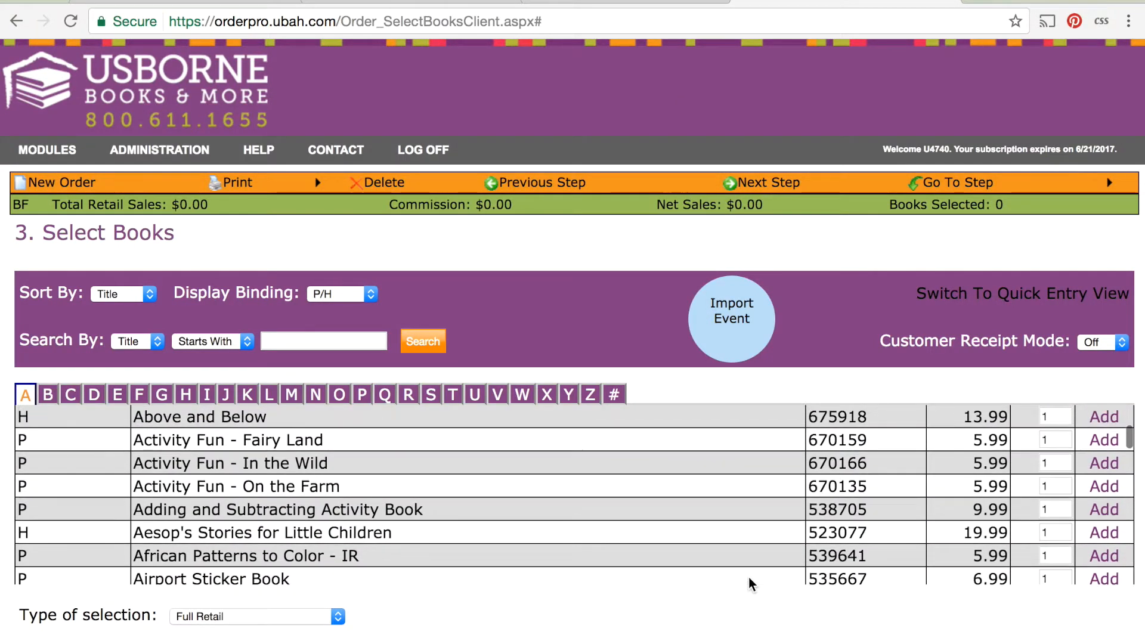
scroll(585, 613, "down", 5)
scroll(992, 583, "down", 3)
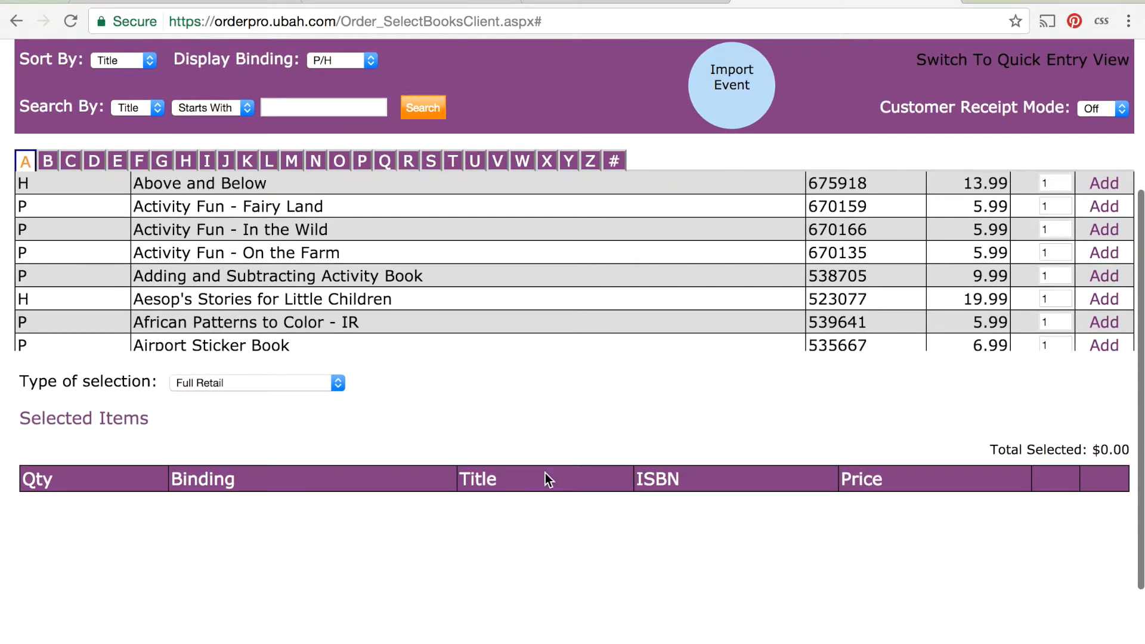
Set the Type of selection to Free Books and check the Free Books Remaining amount above the item list.
scroll(460, 435, "up", 1)
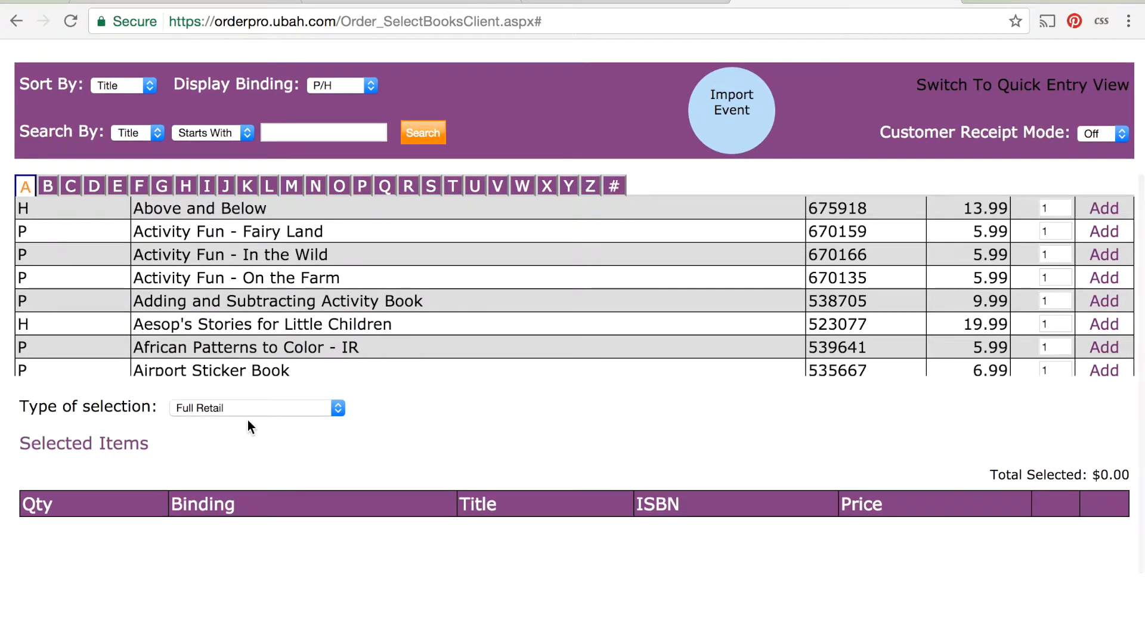
left_click(278, 408)
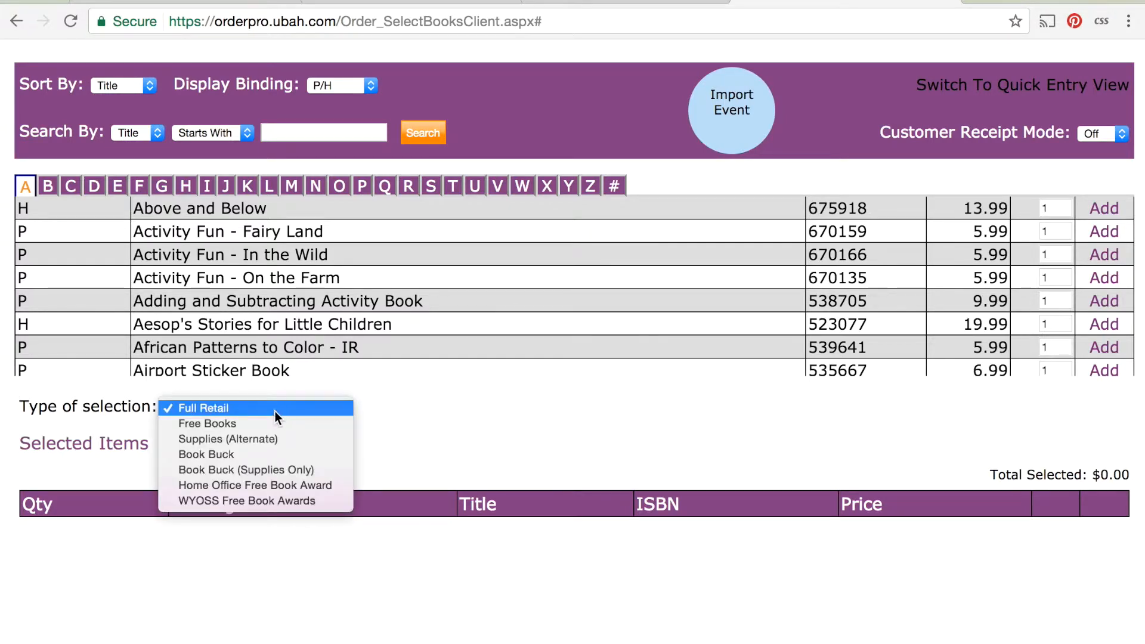
left_click(265, 423)
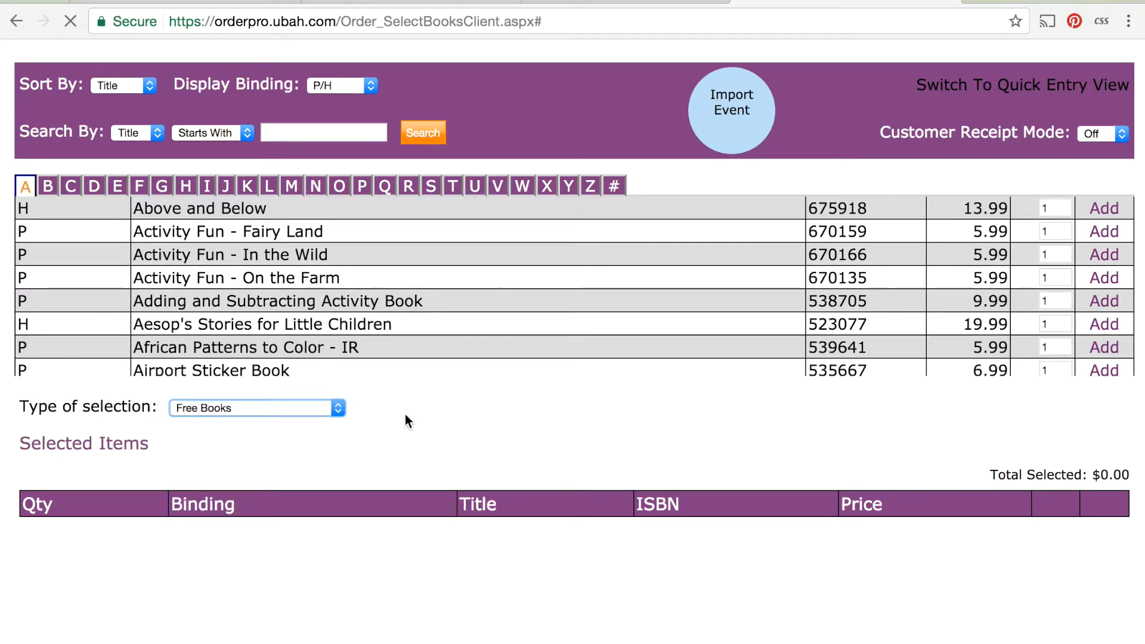
scroll(441, 545, "down", 2)
scroll(442, 545, "down", 1)
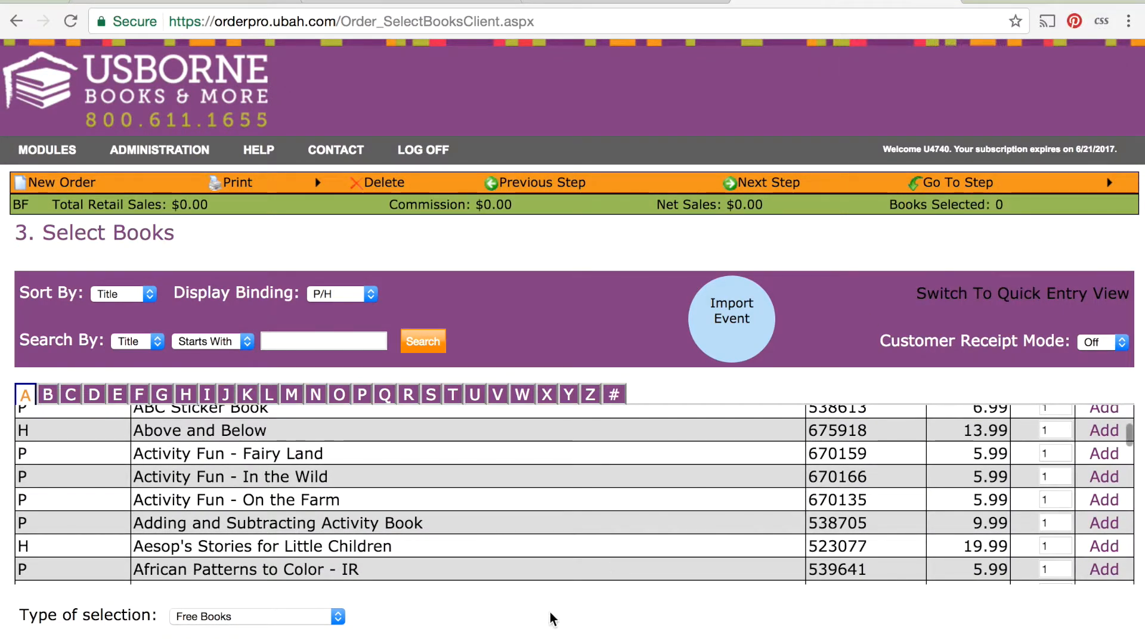
scroll(550, 612, "down", 2)
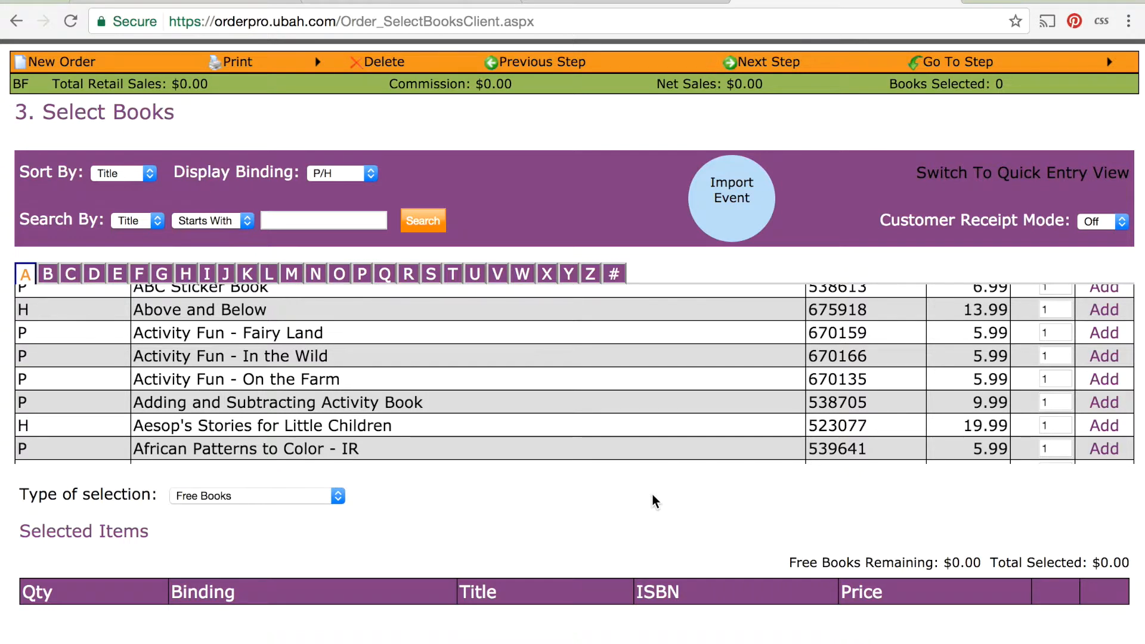
scroll(833, 84, "up", 2)
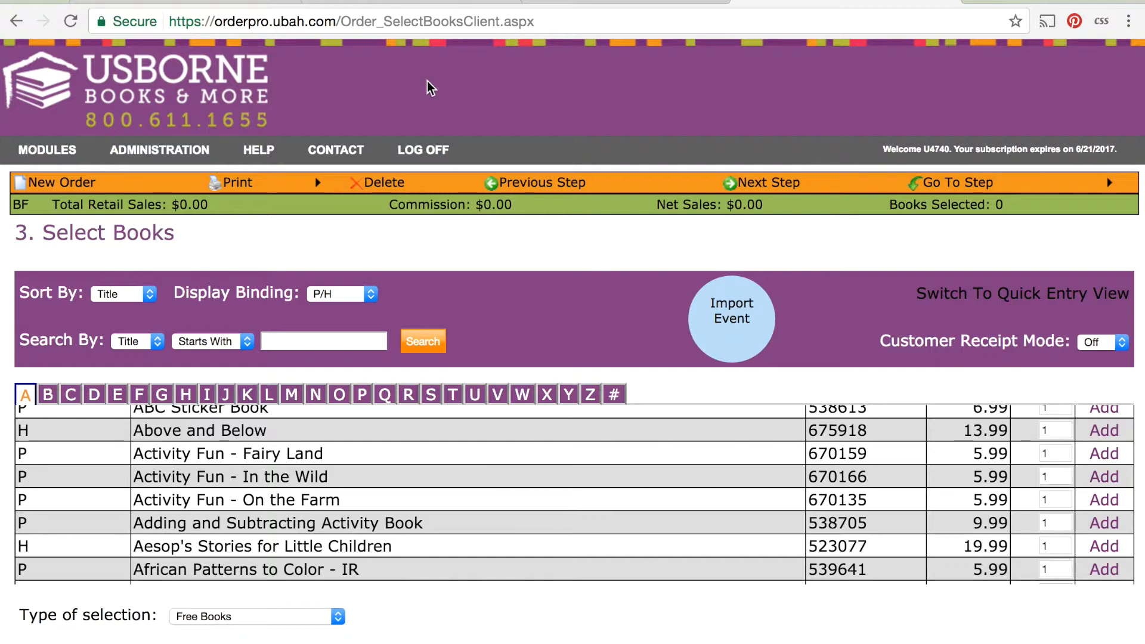
Start another new order and look through the tax exemption and Ship To options, leaving Ship To on Consultant.
left_click(63, 187)
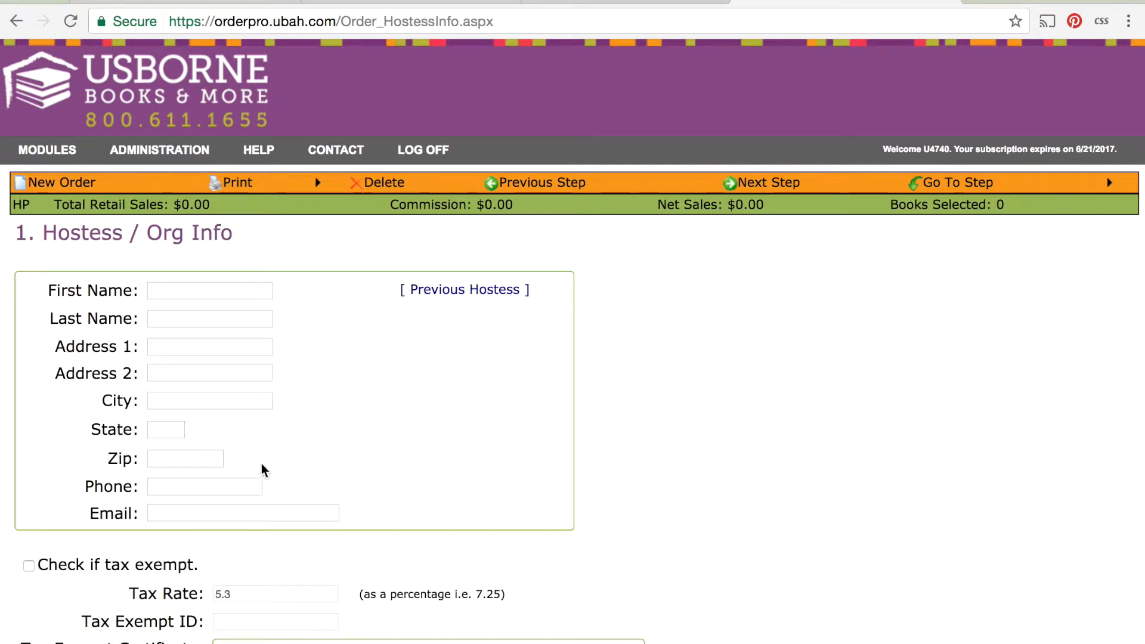
scroll(261, 471, "down", 5)
scroll(485, 203, "up", 4)
scroll(421, 468, "down", 1)
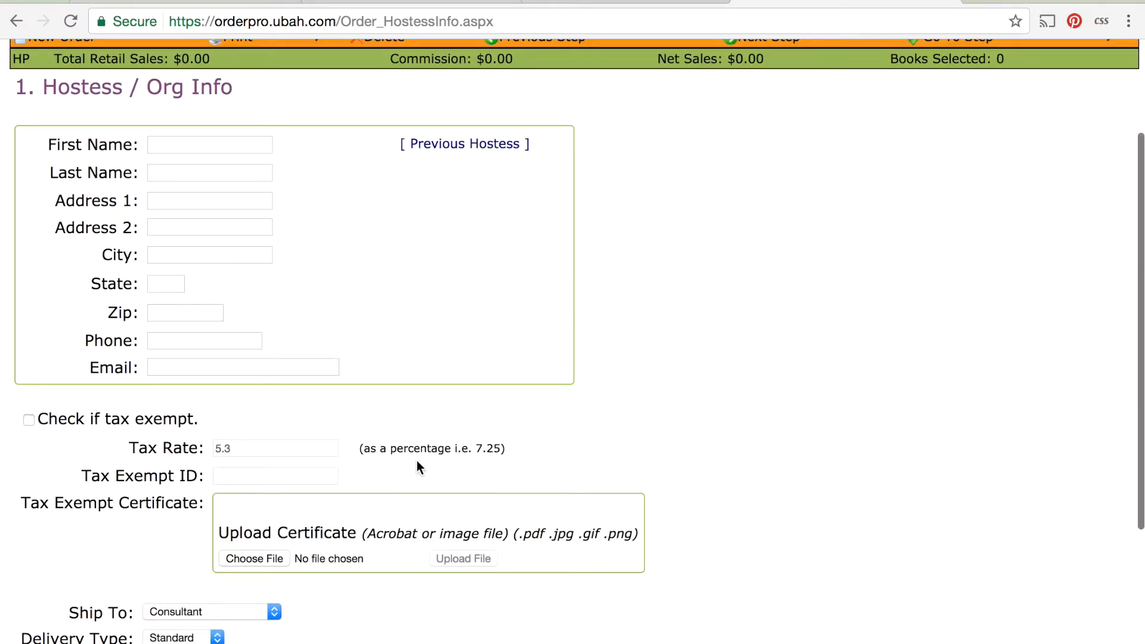
scroll(420, 467, "down", 2)
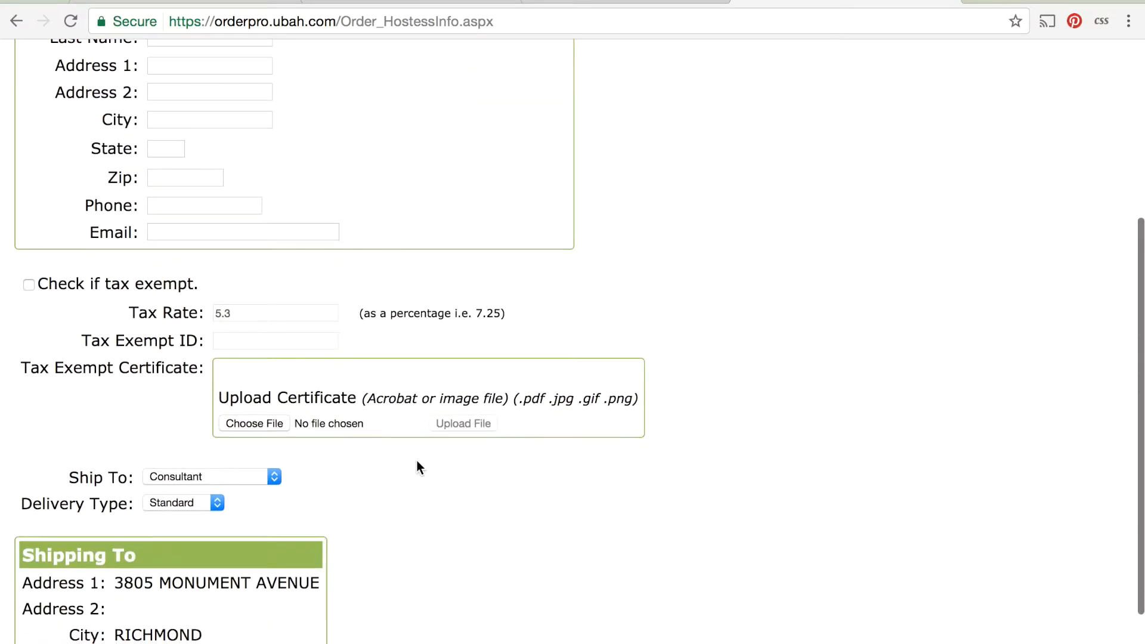
left_click(272, 480)
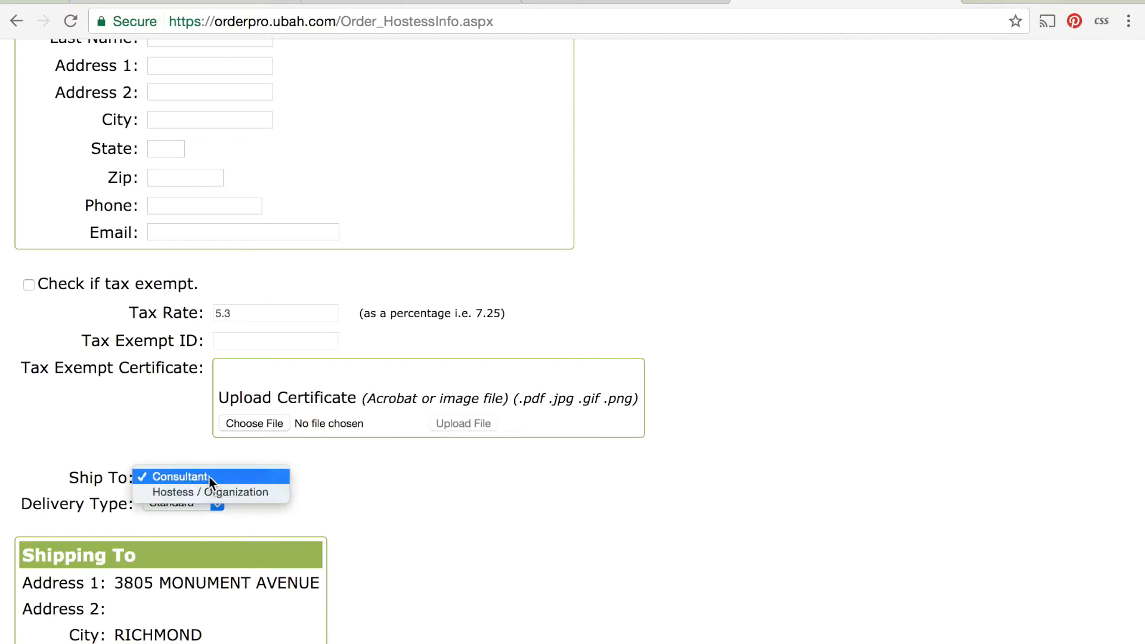
left_click(382, 508)
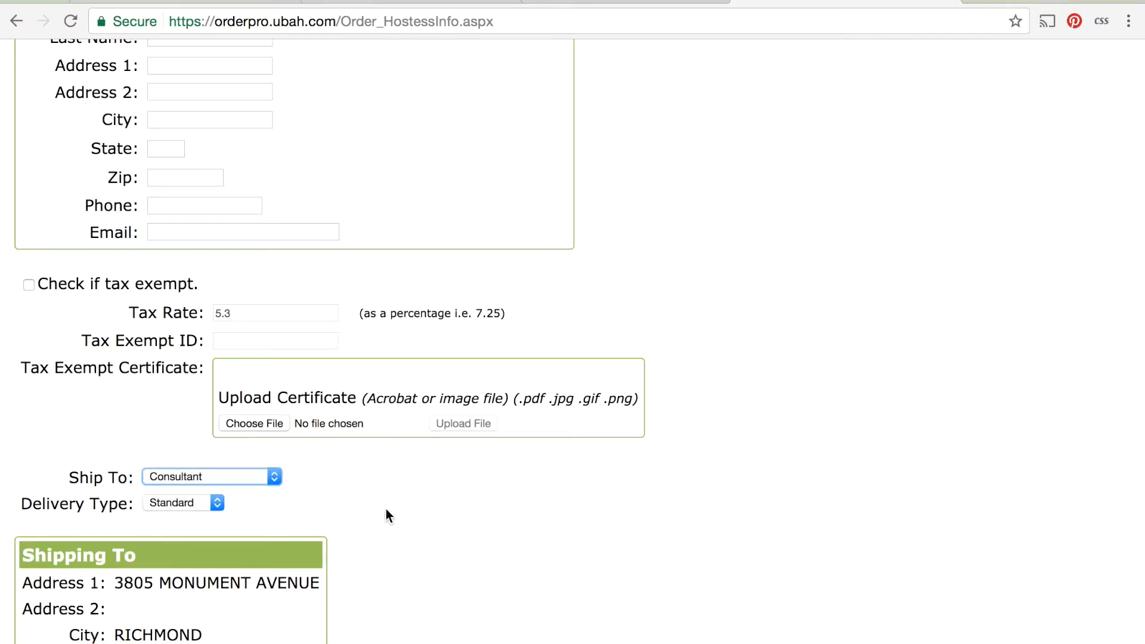
scroll(386, 510, "up", 5)
scroll(554, 250, "down", 1)
Proceed to Order Type, name the order Supplies, set its type to Supply Order and continue to Select Books.
left_click(755, 187)
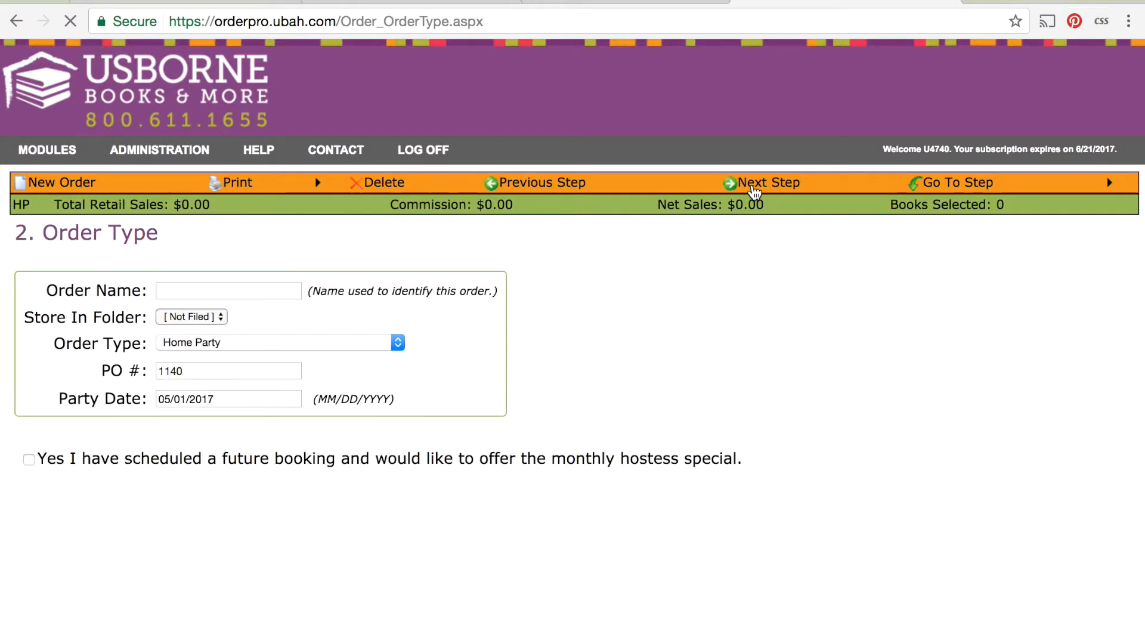
left_click(232, 291)
type("Supplies")
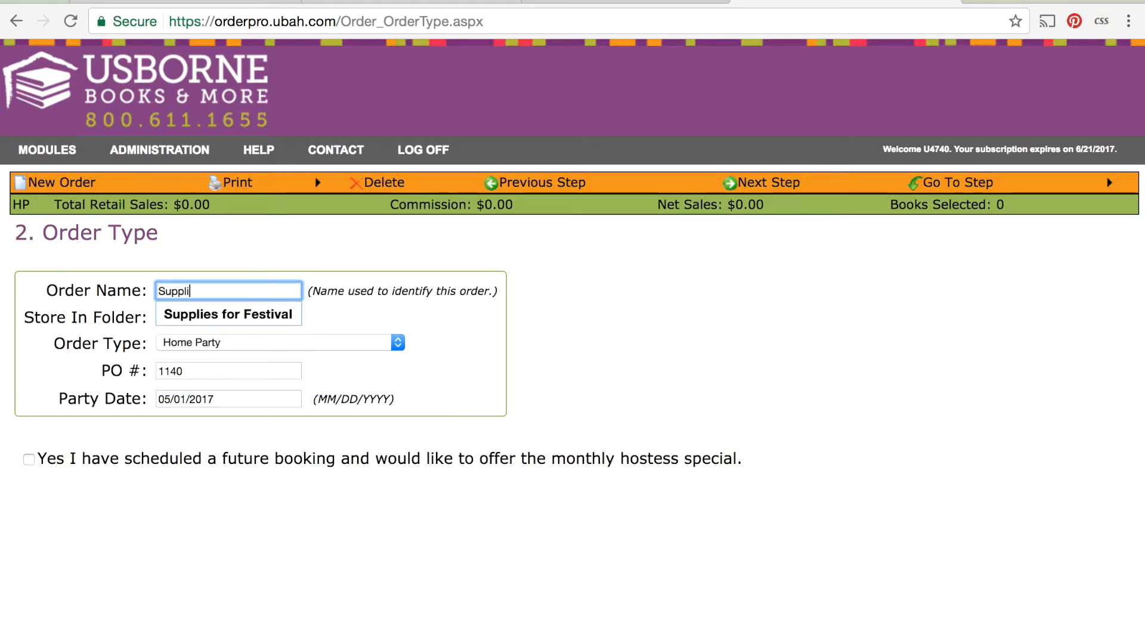
left_click(644, 351)
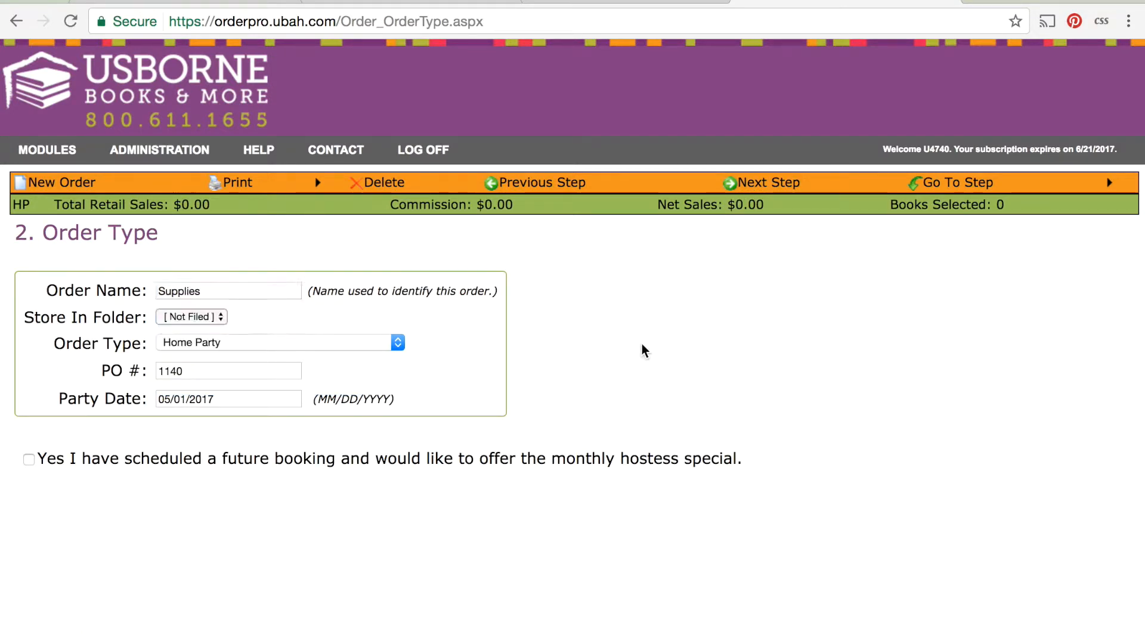
left_click(280, 340)
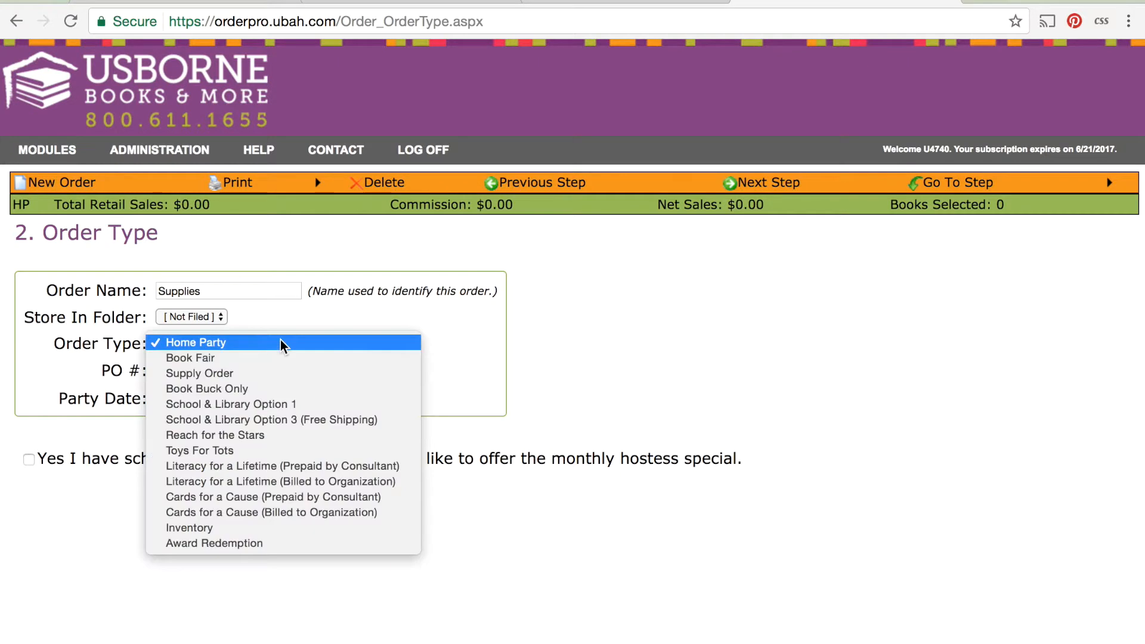
left_click(271, 372)
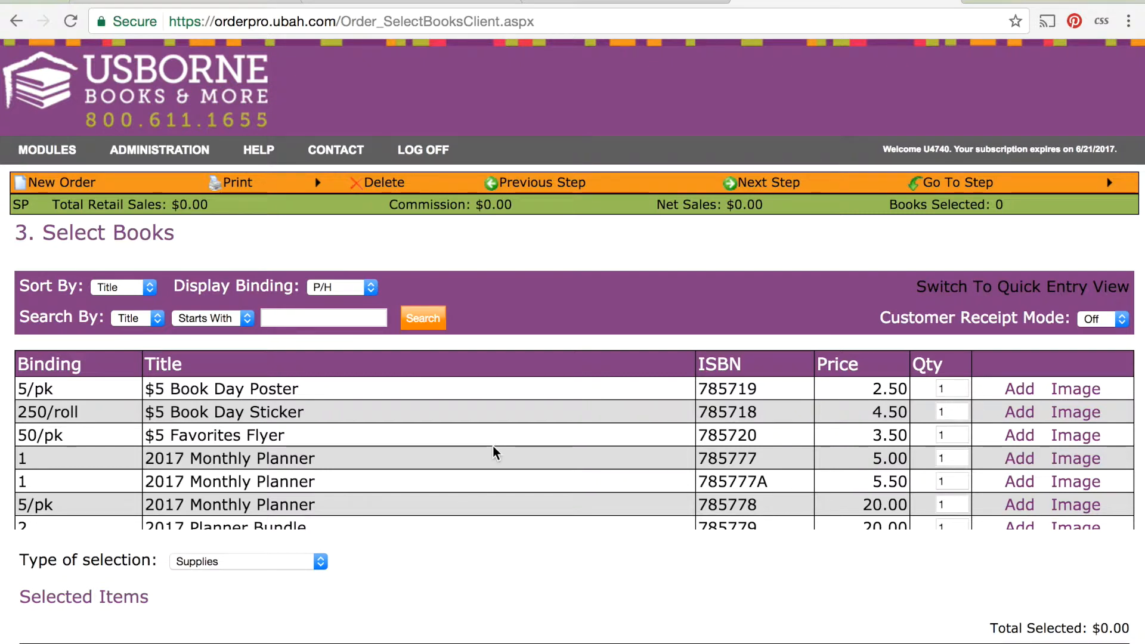
Browse the full supplies list, including the green-highlighted items, down to the Type of selection and Selected Items areas.
scroll(492, 446, "down", 3)
scroll(493, 445, "down", 5)
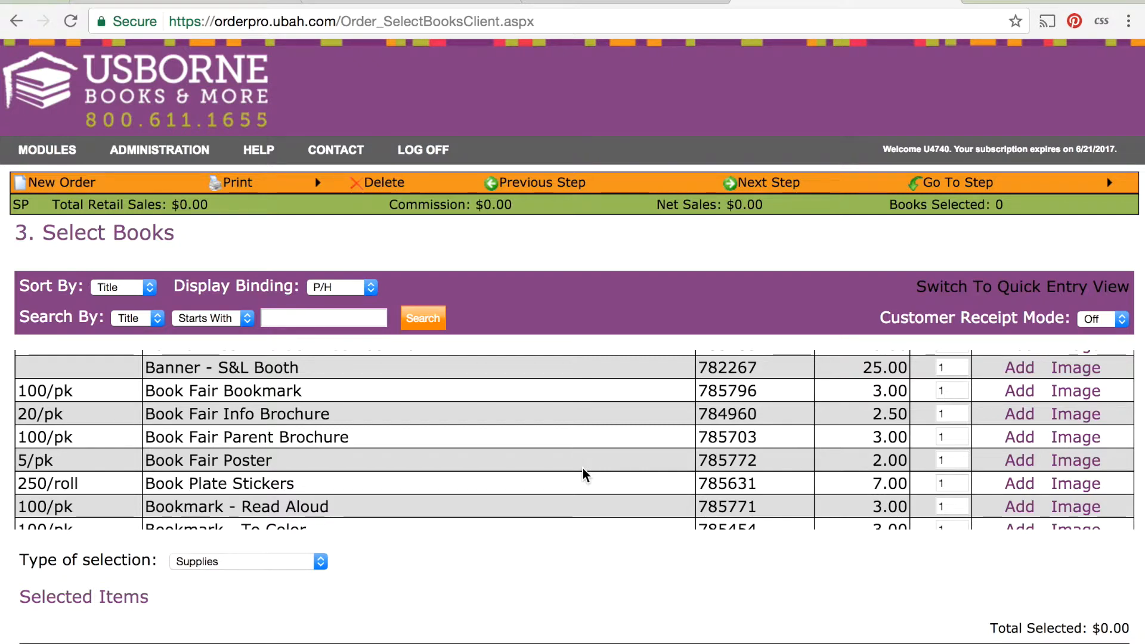
scroll(582, 469, "down", 5)
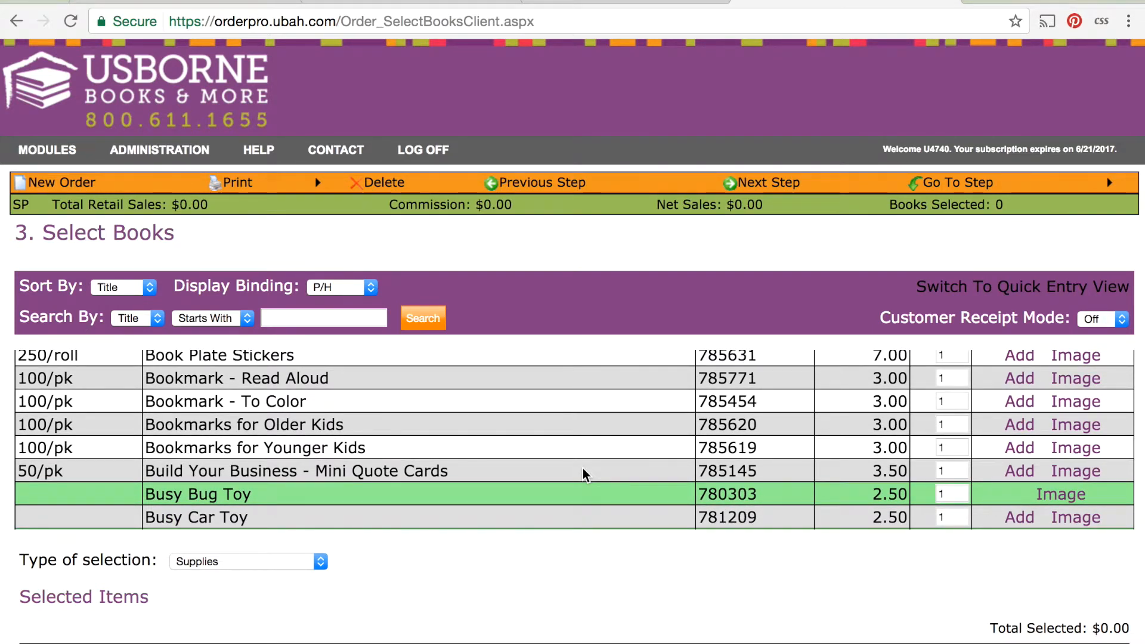
scroll(582, 469, "down", 6)
scroll(583, 462, "up", 2)
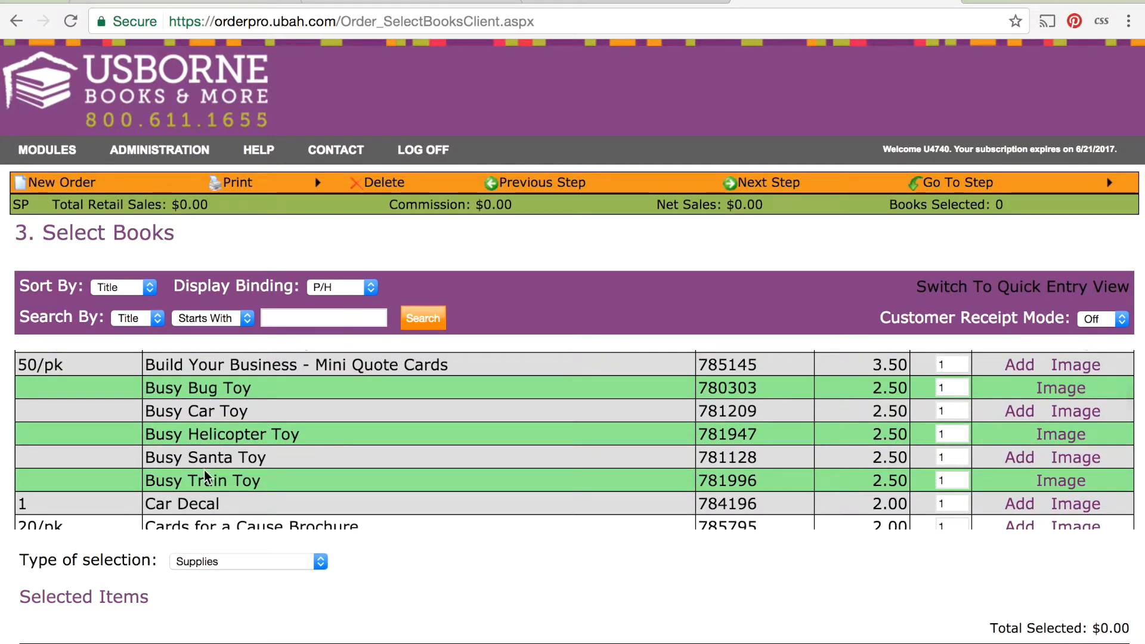
scroll(206, 484, "down", 20)
scroll(205, 484, "down", 20)
scroll(205, 485, "down", 20)
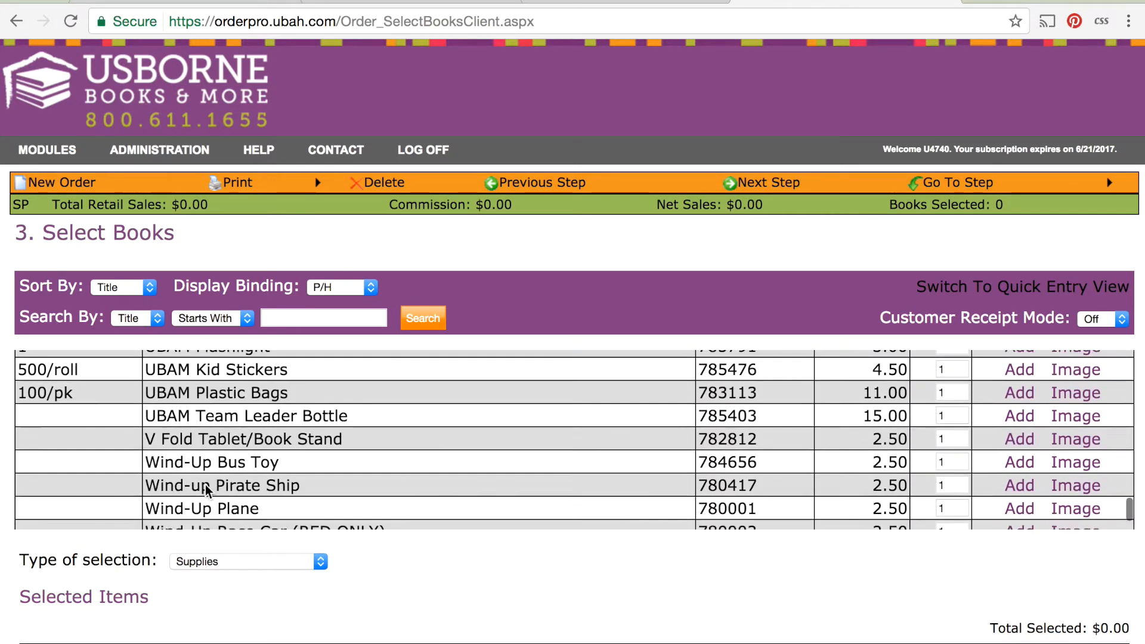
scroll(206, 486, "down", 2)
scroll(206, 485, "down", 10)
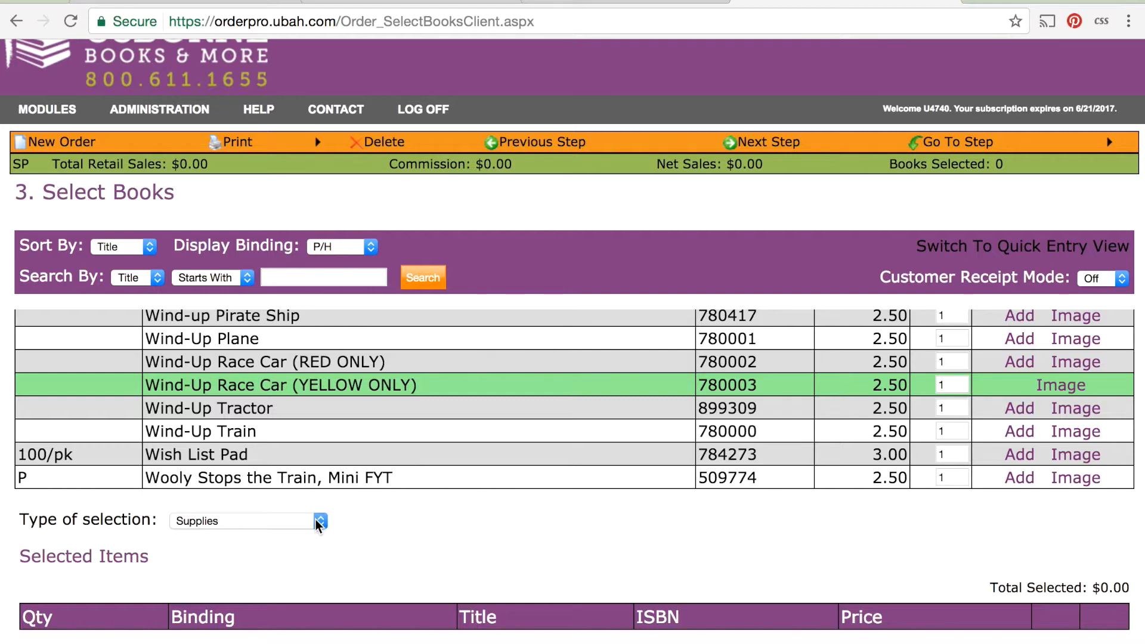
Start a new order and fill in the hostess details from a previous hostess listed under letter D.
scroll(346, 406, "up", 10)
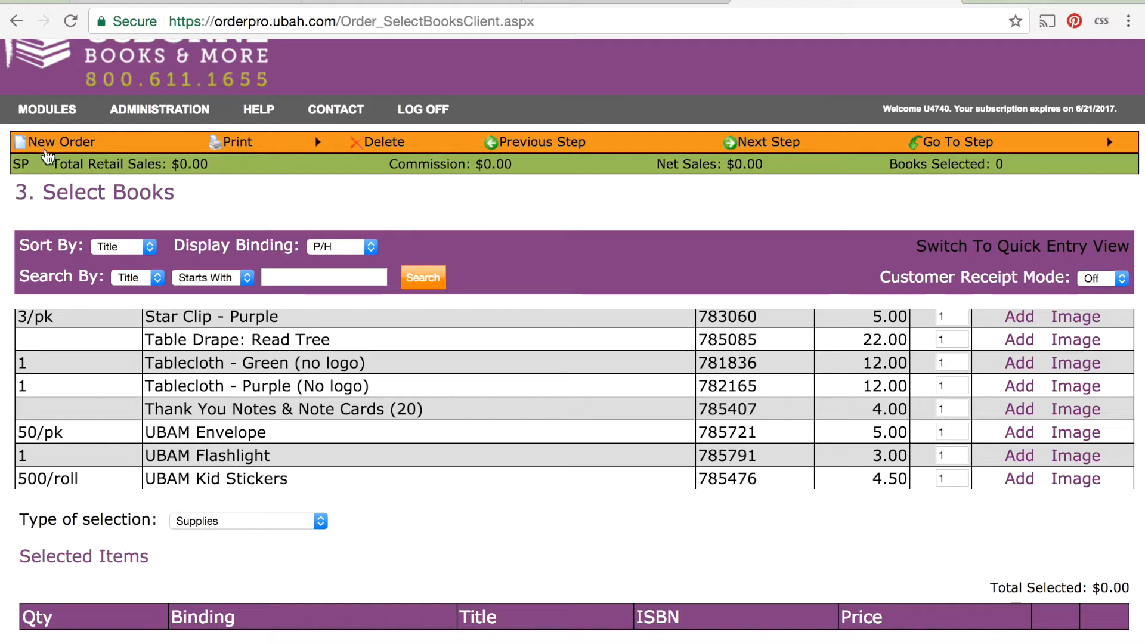
left_click(65, 144)
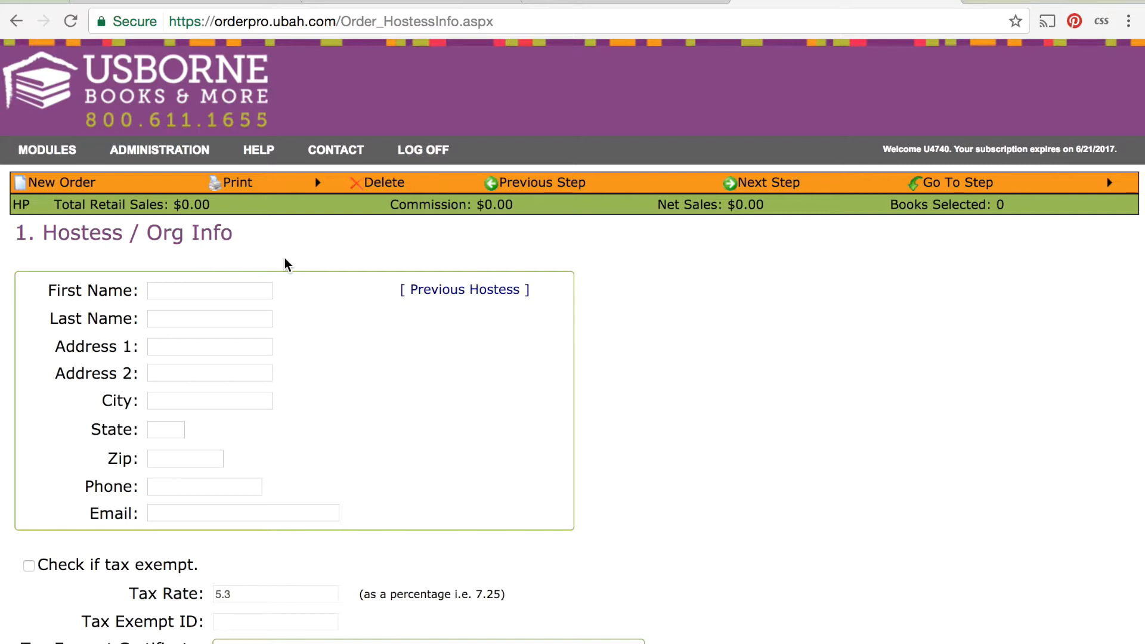
left_click(489, 290)
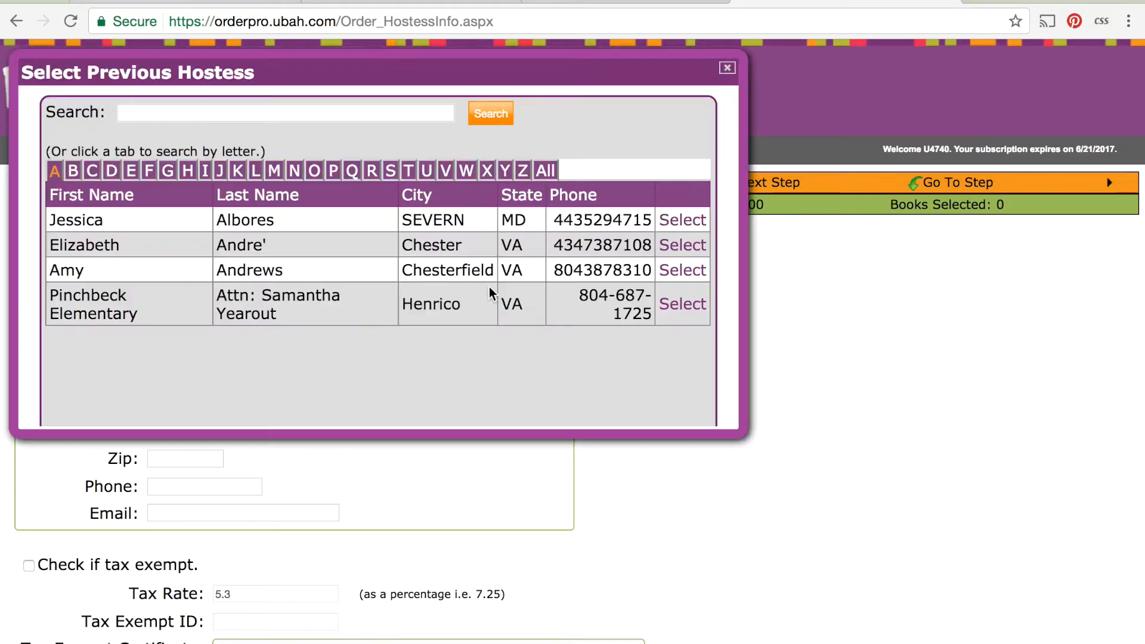
left_click(110, 171)
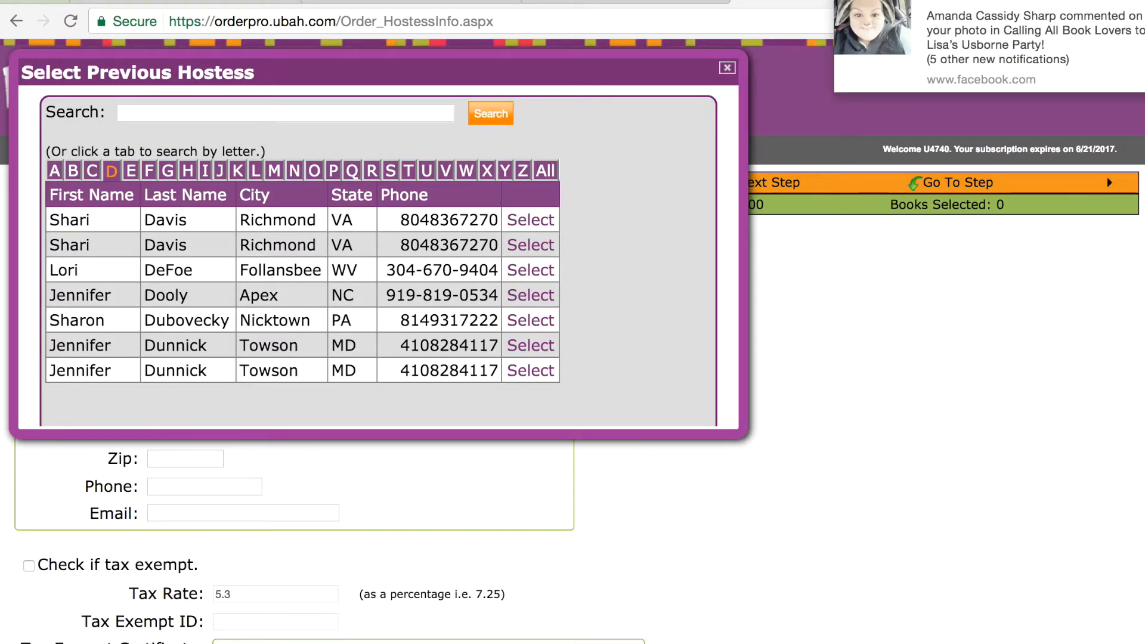
left_click(536, 351)
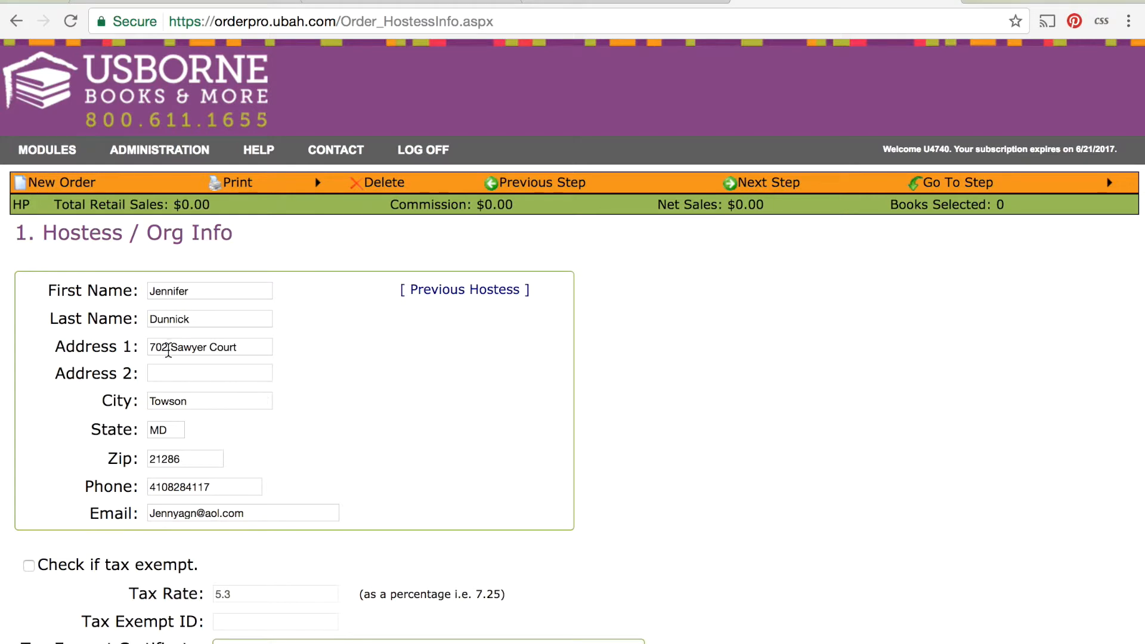
Set the order's Ship To option to Hostess / Organization.
scroll(250, 411, "down", 6)
left_click(259, 382)
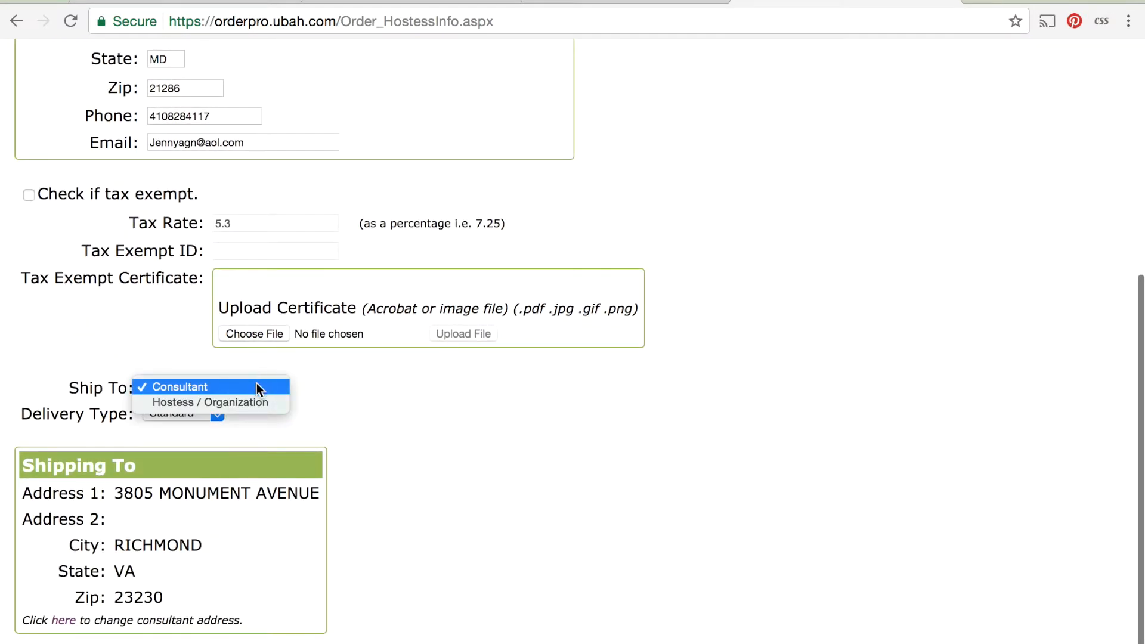
left_click(237, 402)
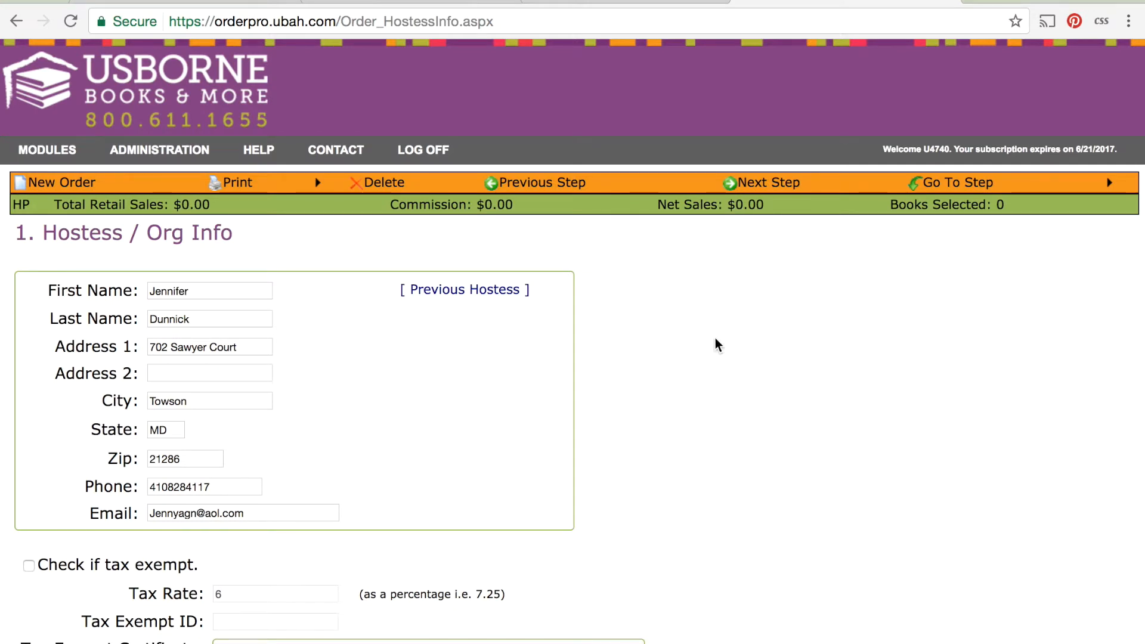
Proceed to Order Type and set the order type to Book Buck Only.
left_click(786, 185)
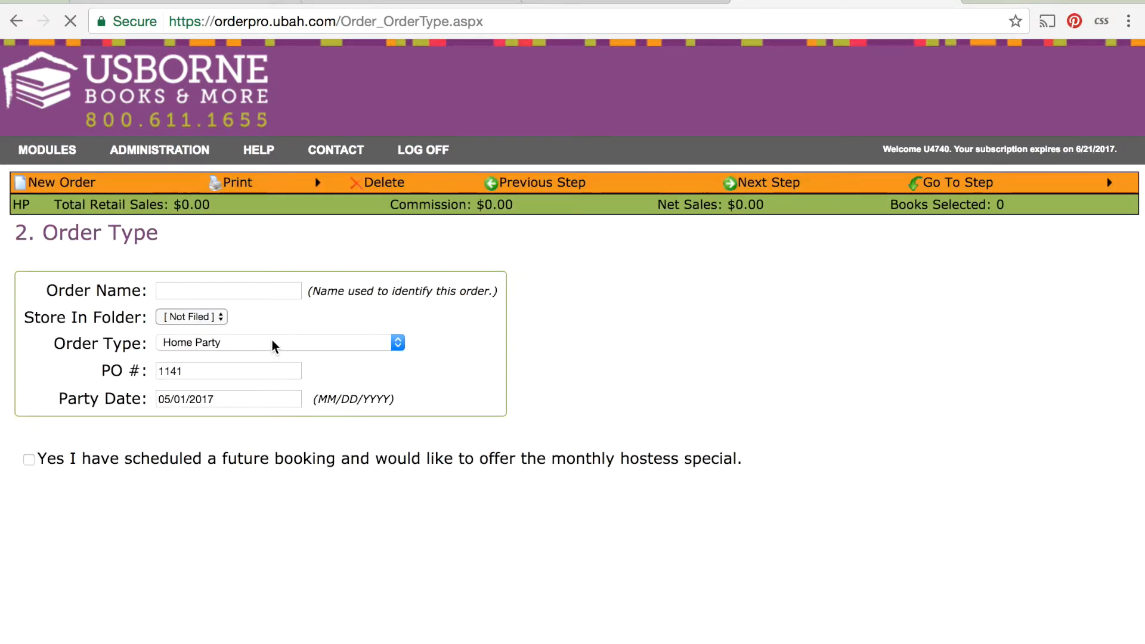
left_click(272, 343)
left_click(260, 387)
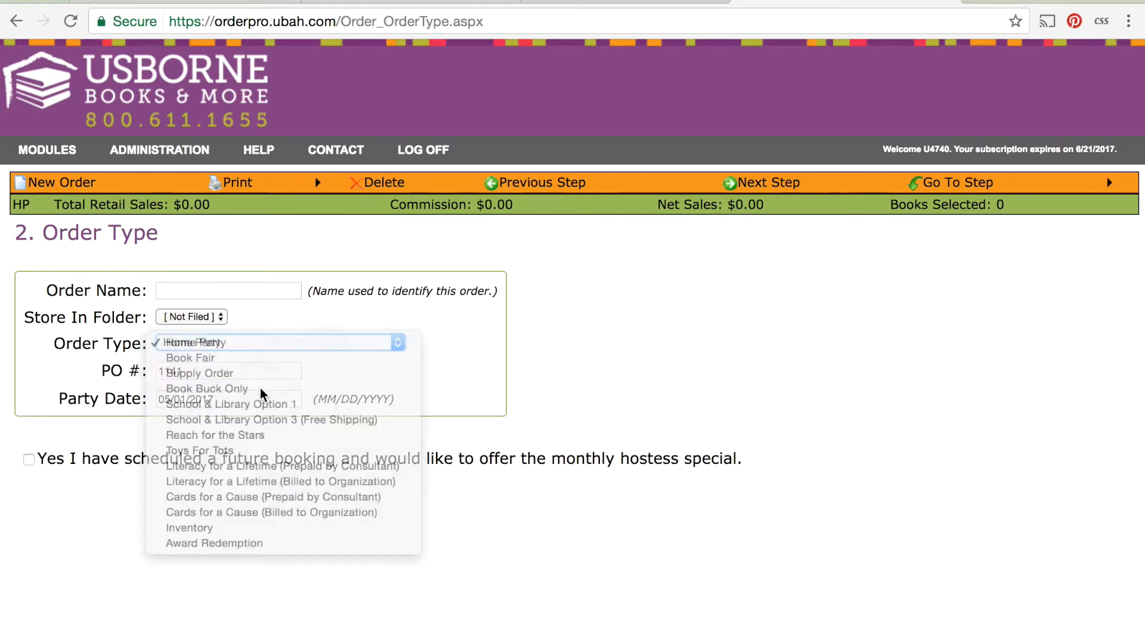
Name the order with the hostess's full name followed by Book Buck, and continue to Select Books.
left_click(233, 296)
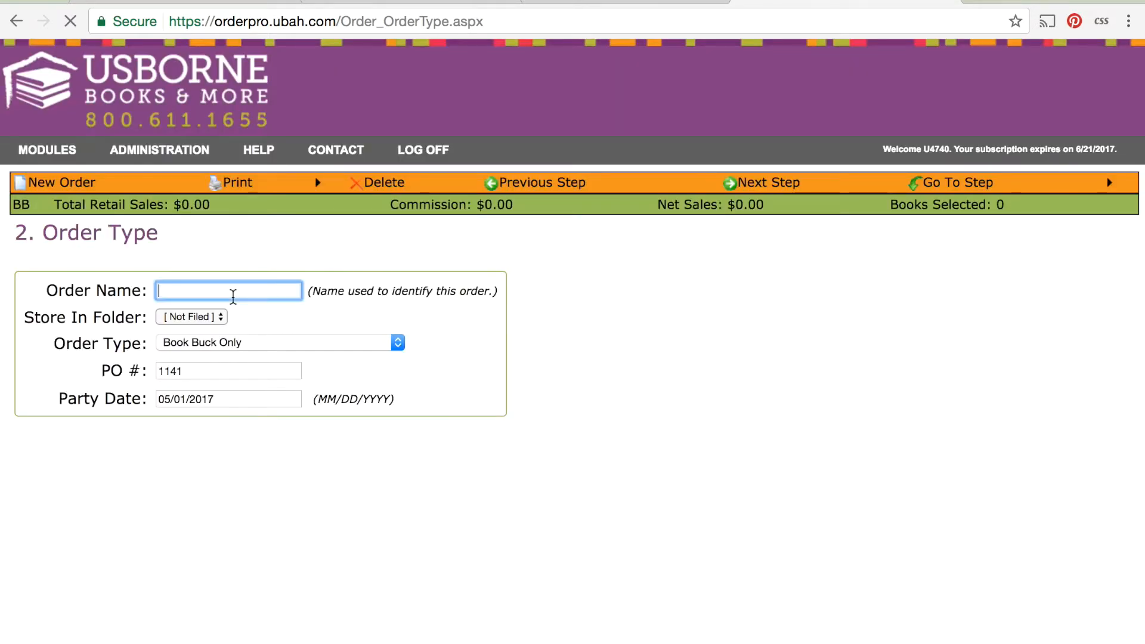
type("nni")
key("Down")
key("Return")
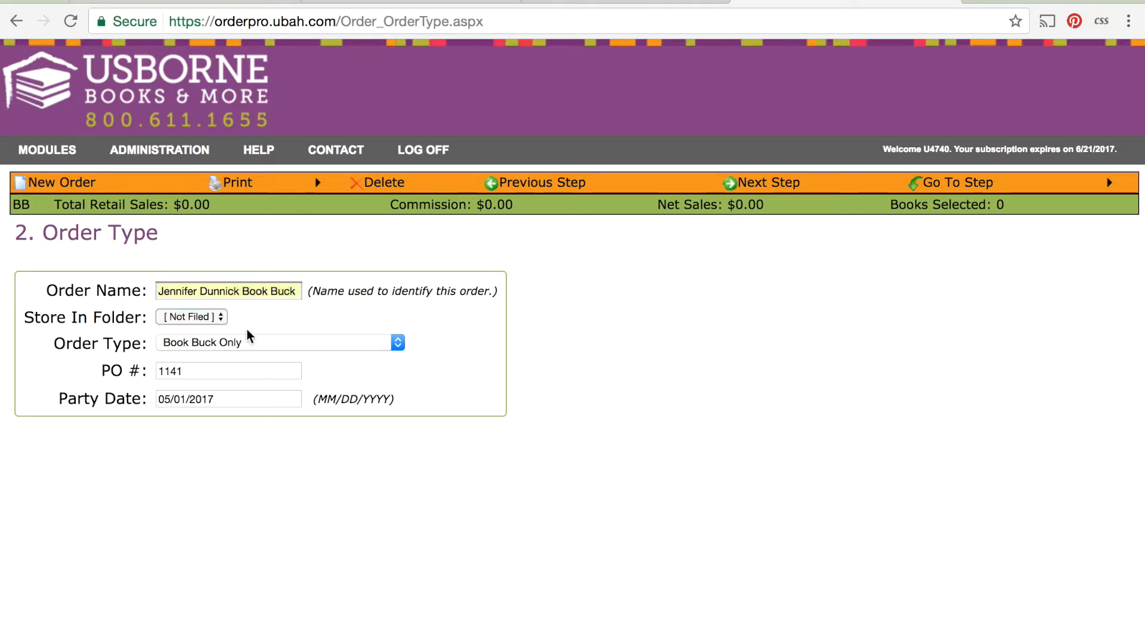
left_click(769, 183)
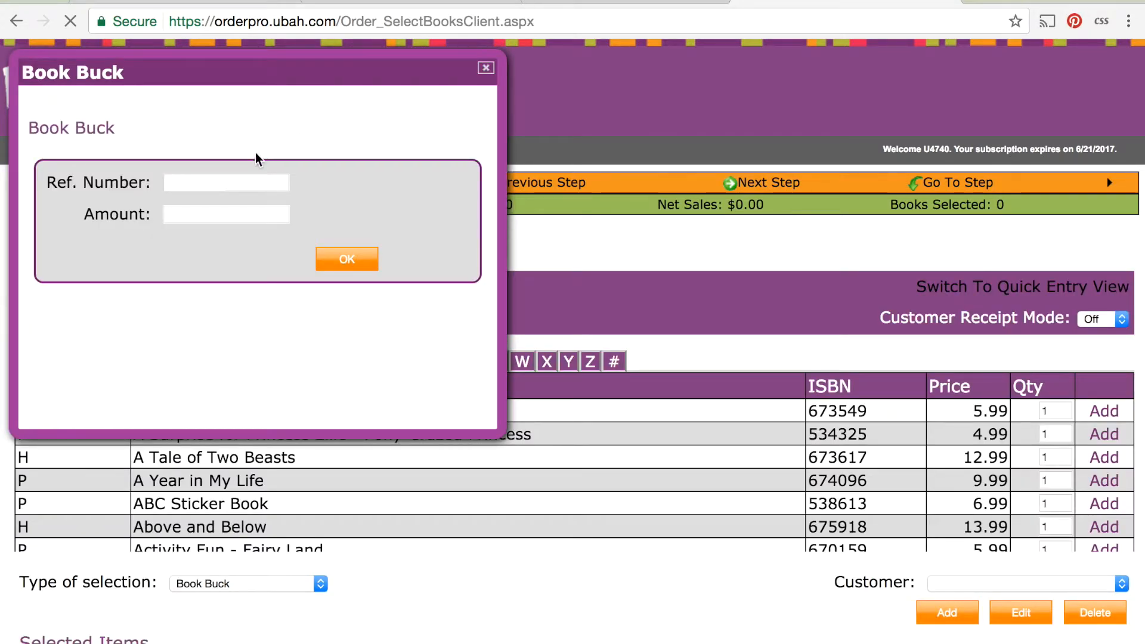
Switch to the web store's order information page and copy the order number.
left_click(216, 184)
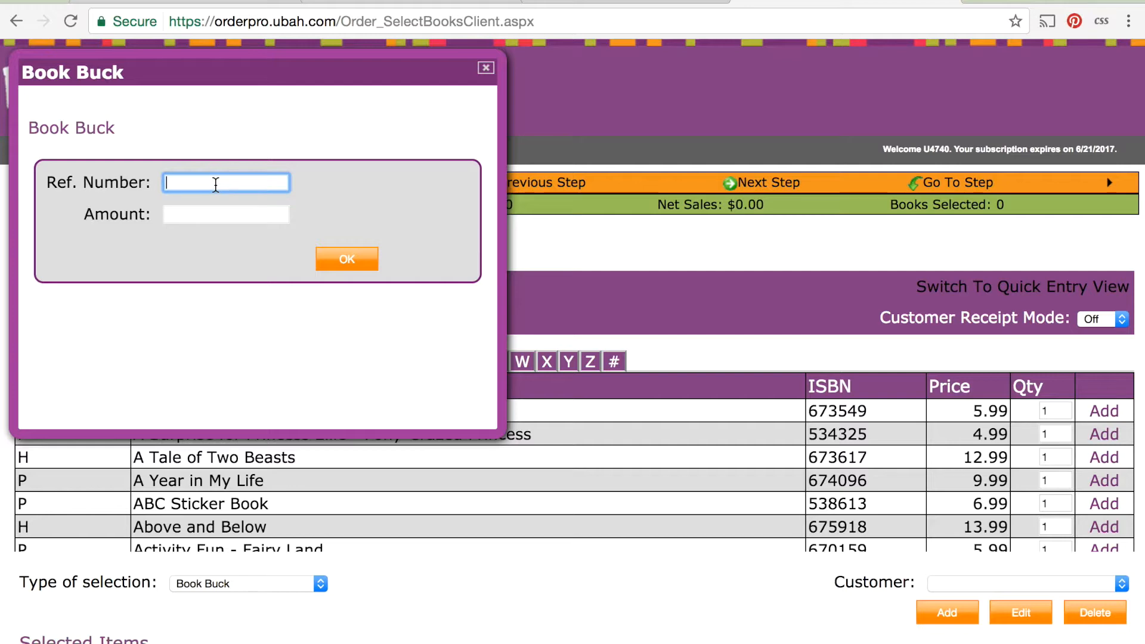
left_click(395, 2)
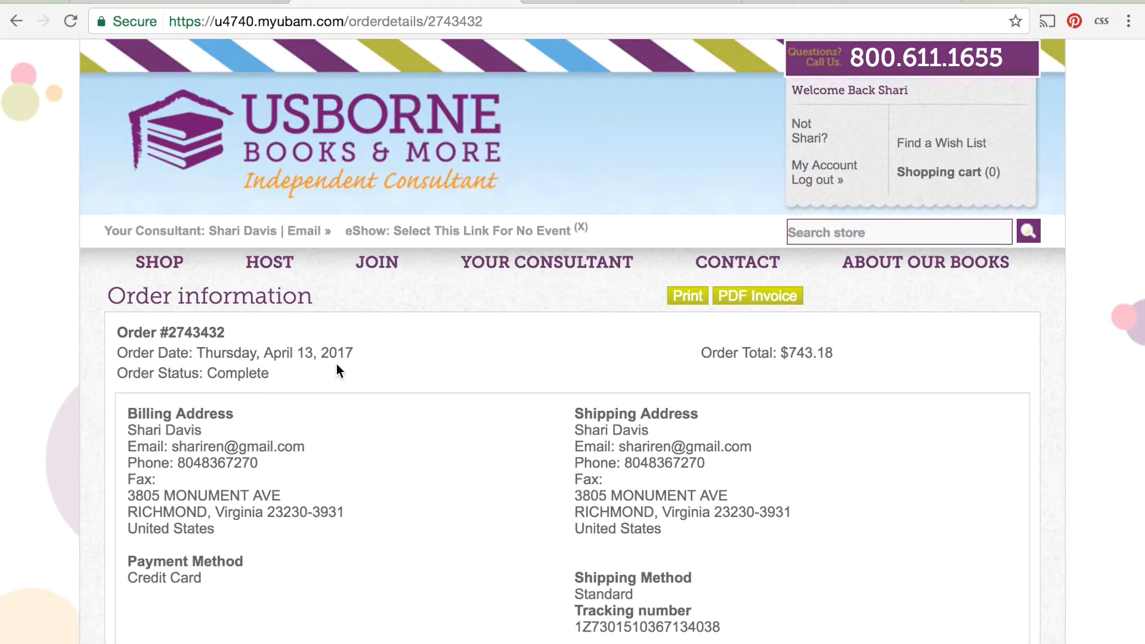
left_click_drag(236, 328, 168, 326)
key("super+c")
Find the copied order number in the back office order list and copy the matching reference number beside it.
left_click(584, 2)
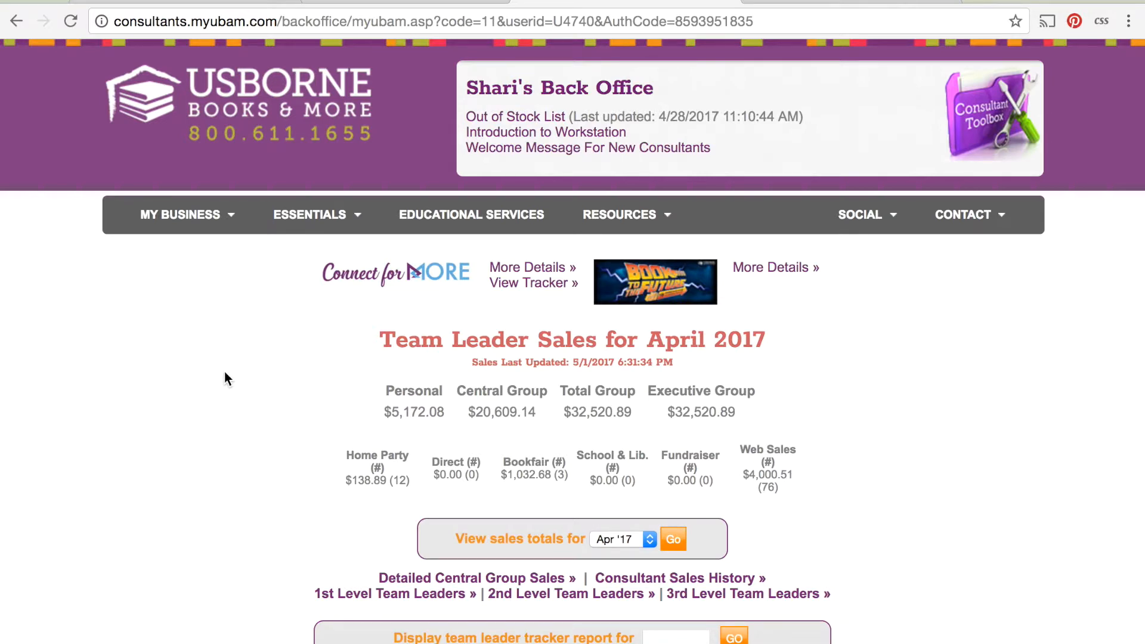
key("super+f")
key("super+v")
key("Return")
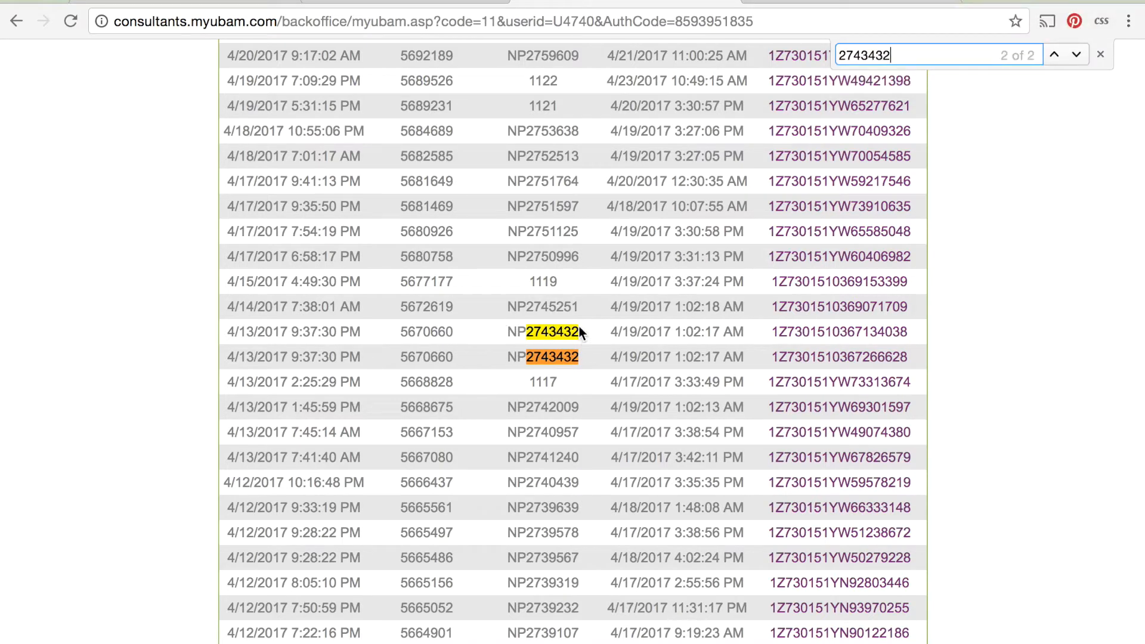
left_click_drag(457, 331, 404, 332)
key("super+c")
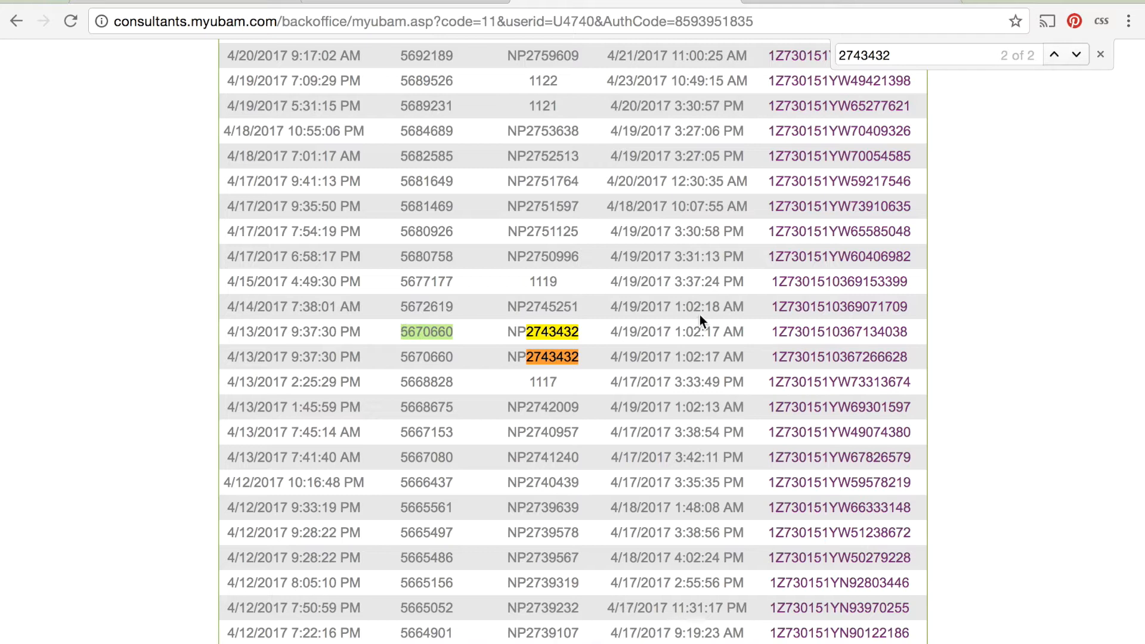
left_click(1102, 57)
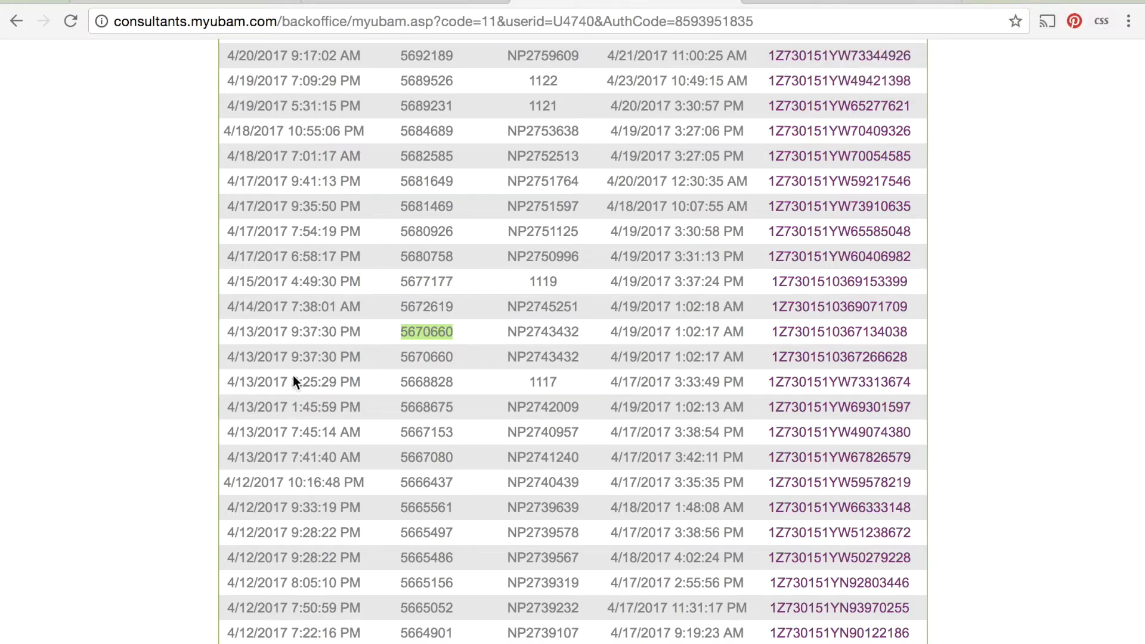
Return to the Book Buck dialog, paste the reference number, set the amount to 6.99 and confirm.
left_click(835, 5)
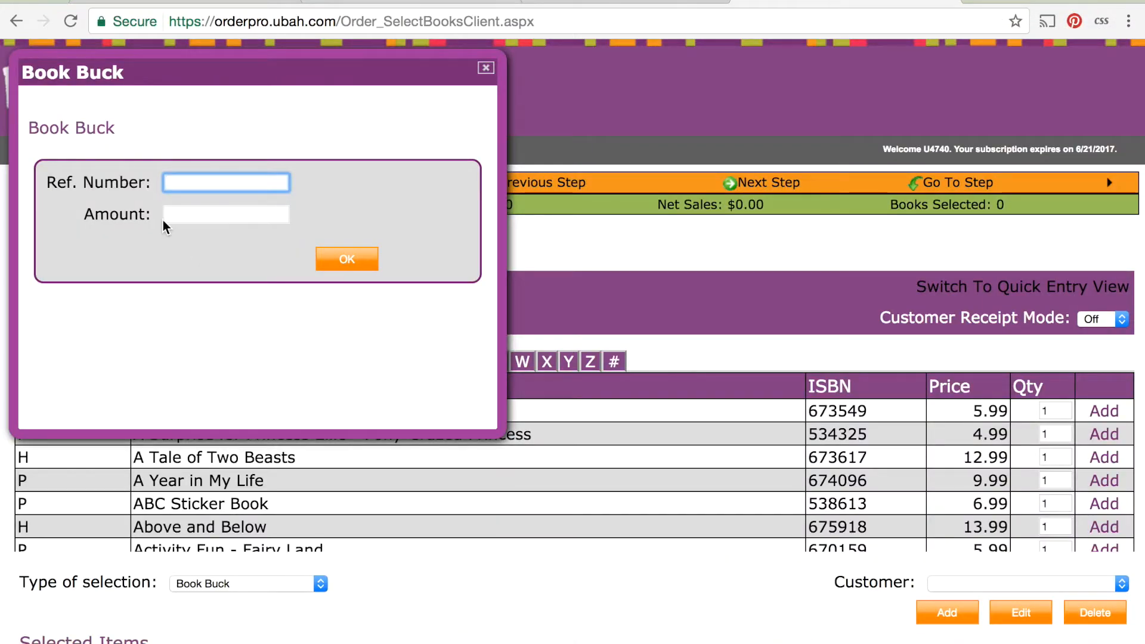
key("super+v")
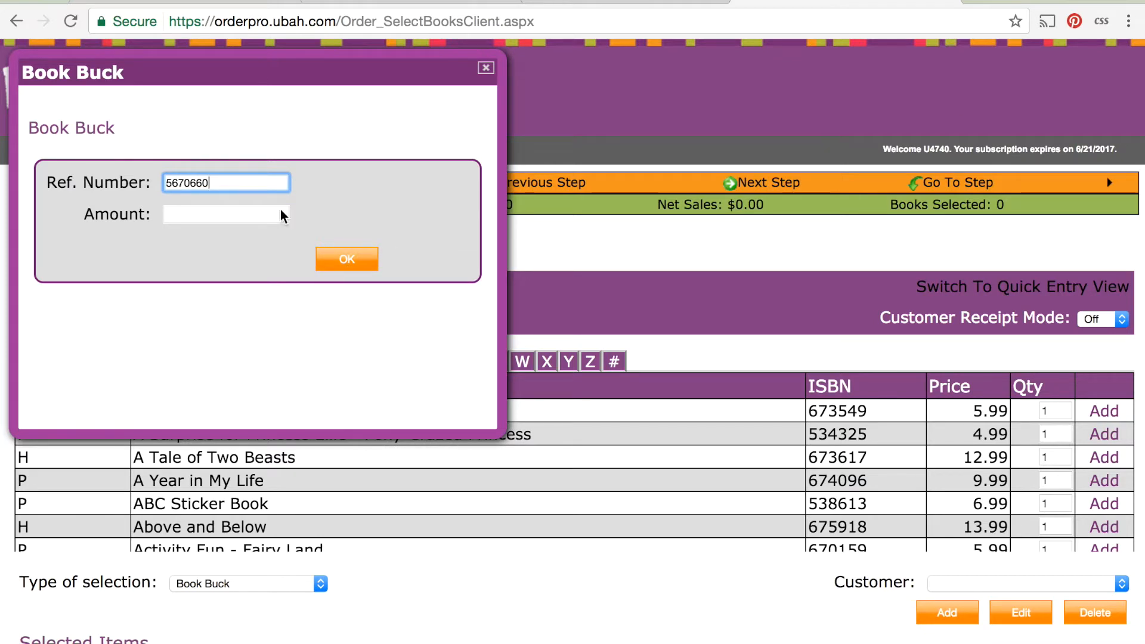
left_click(235, 215)
type("6.99")
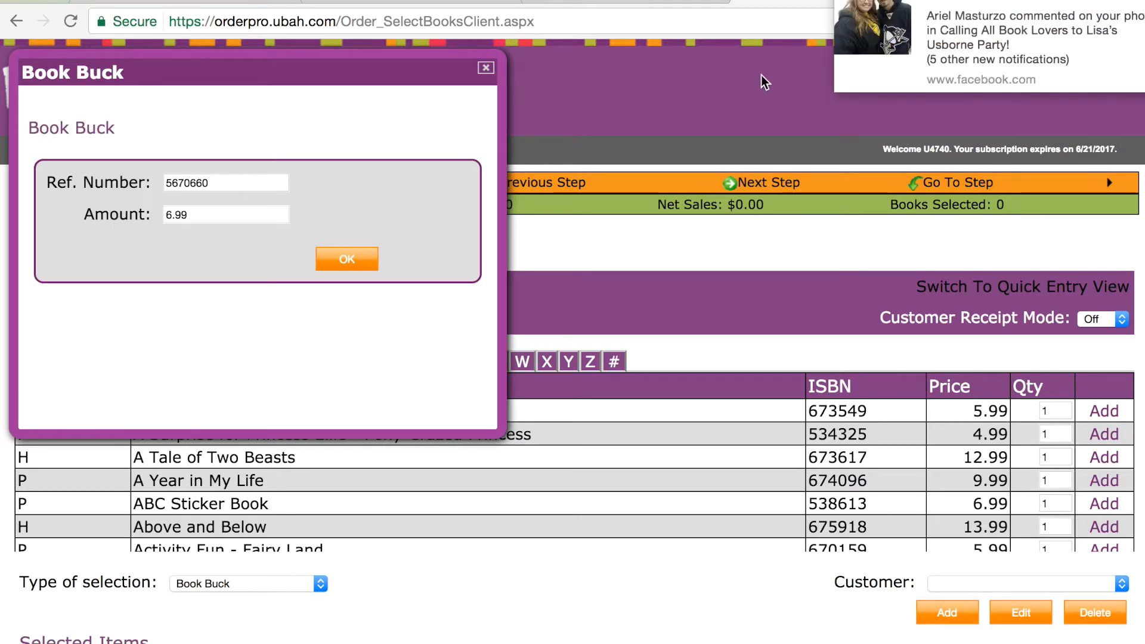
left_click(335, 269)
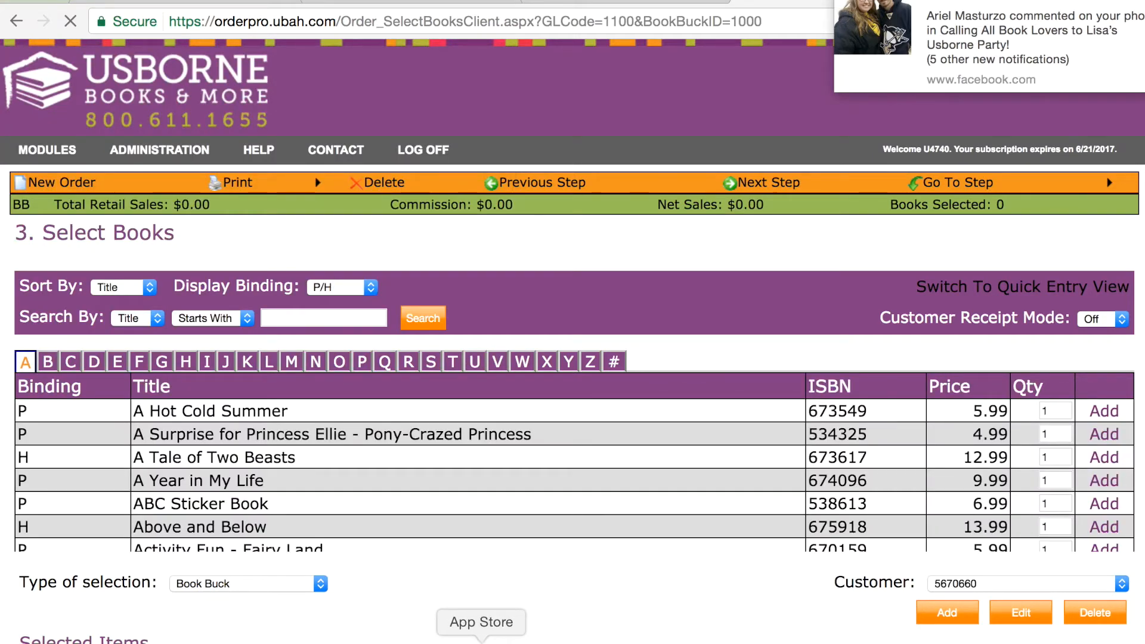
Add one ABC Sticker Book to the Book Buck selection.
scroll(475, 592, "down", 2)
scroll(474, 591, "down", 2)
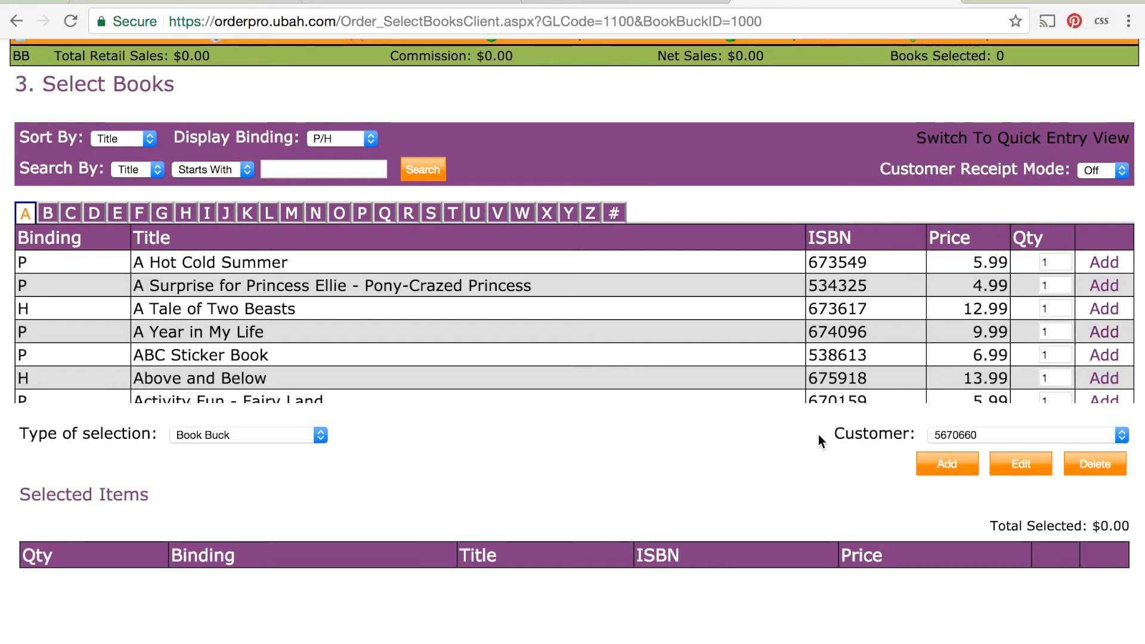
left_click(1104, 357)
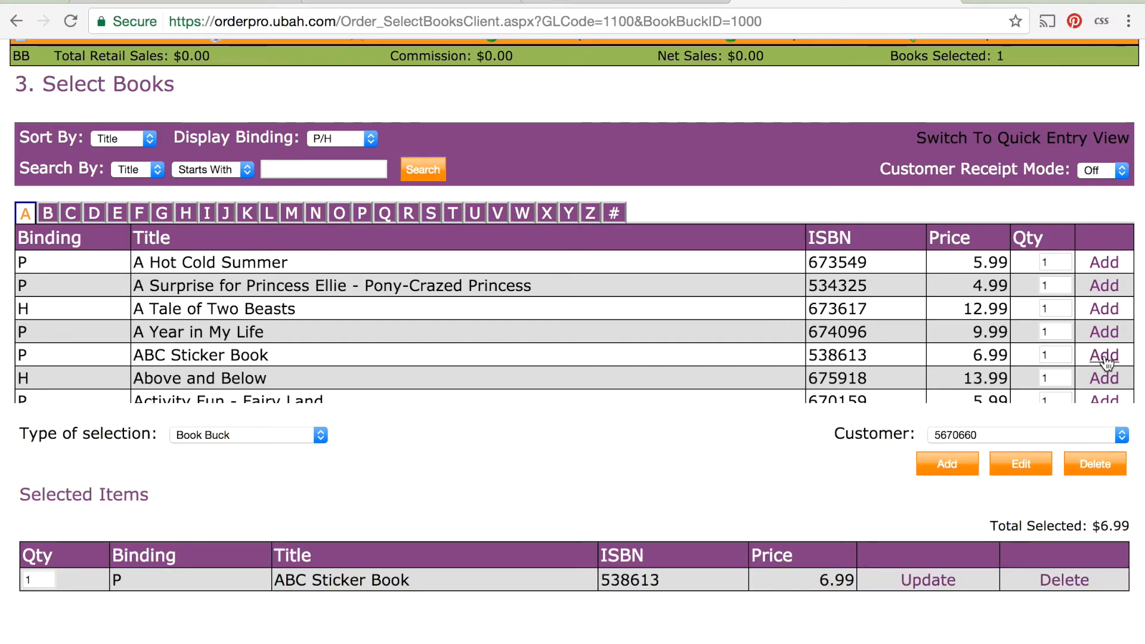
scroll(758, 527, "down", 2)
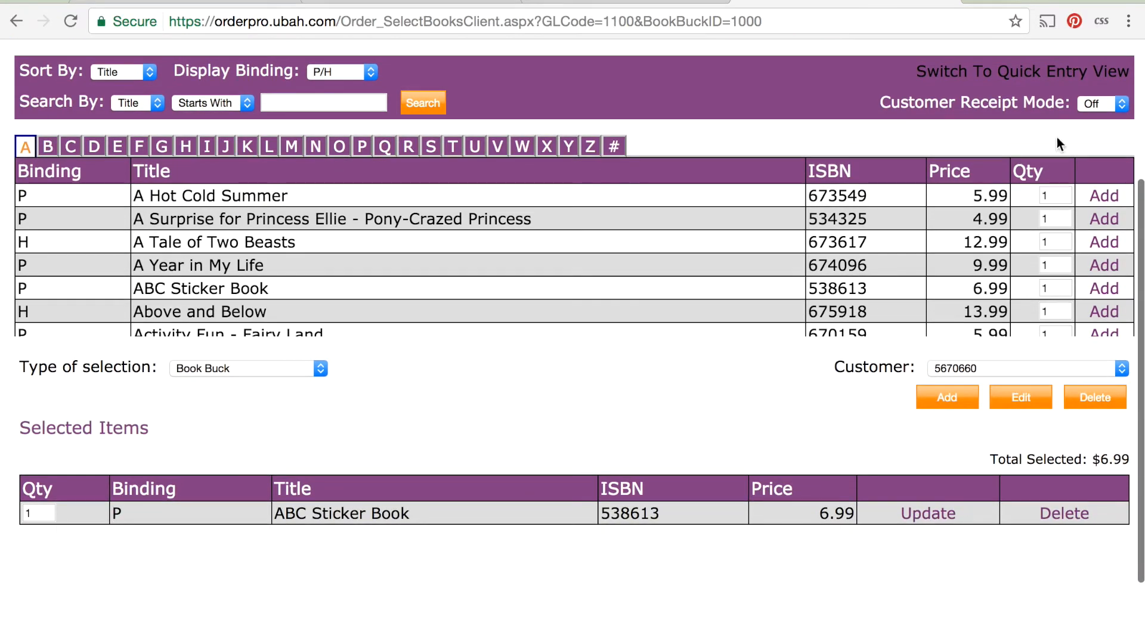
Continue to the Order Summary and check the order's final Total.
scroll(1014, 250, "up", 5)
left_click(765, 182)
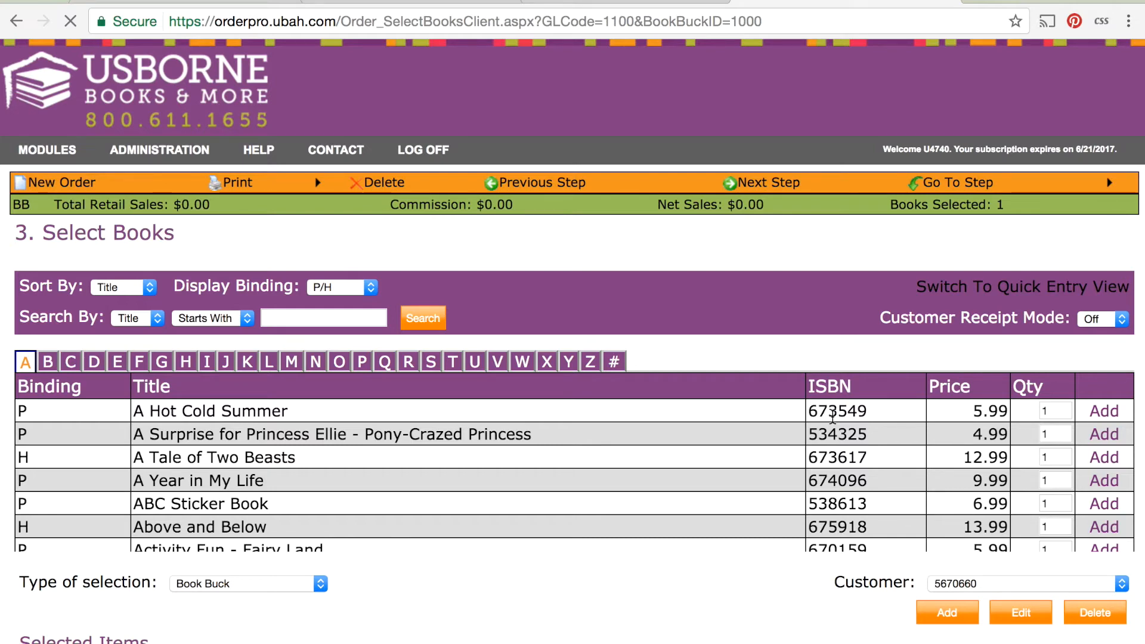
scroll(830, 414, "down", 15)
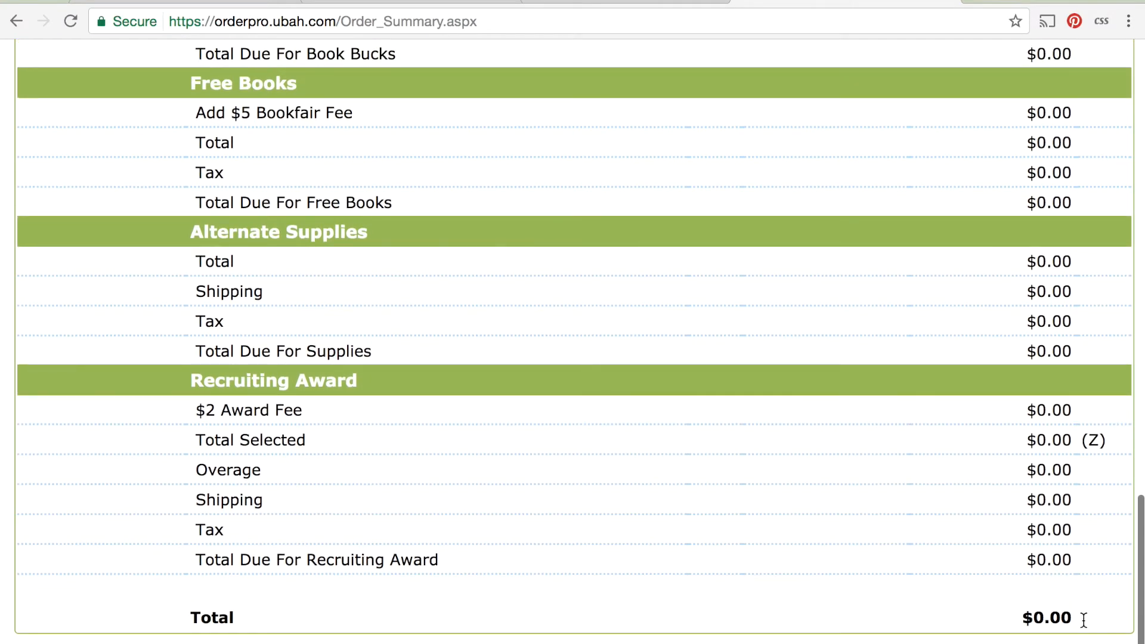
left_click_drag(1084, 620, 1022, 624)
left_click(1022, 624)
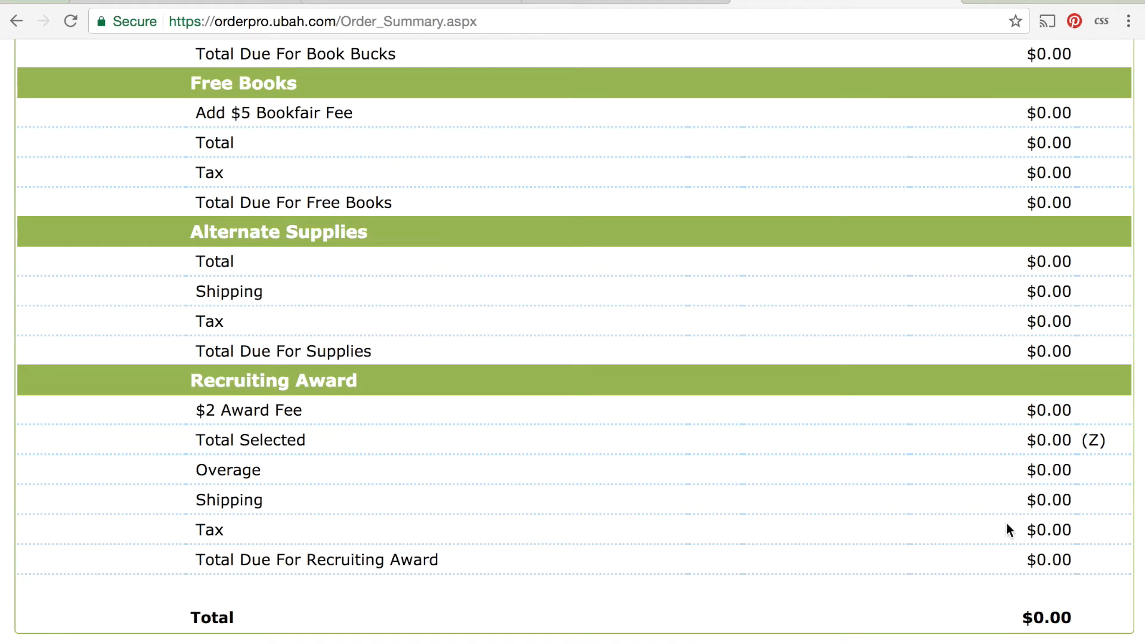
scroll(1006, 524, "up", 20)
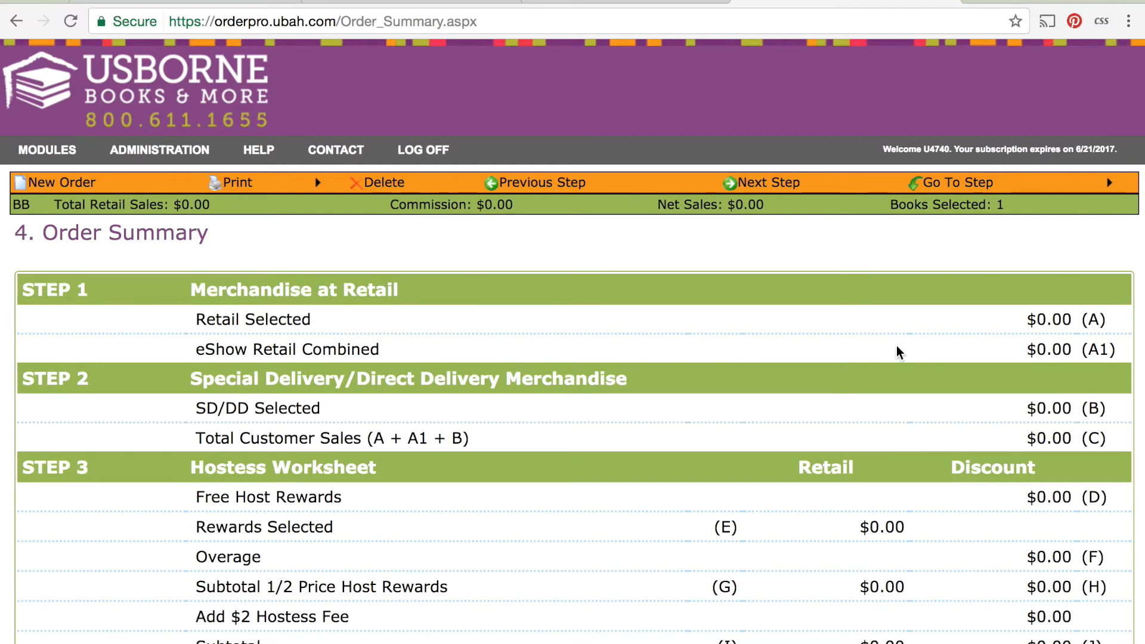
Start another new order, check the Ship To setting and proceed to Order Type.
left_click(67, 186)
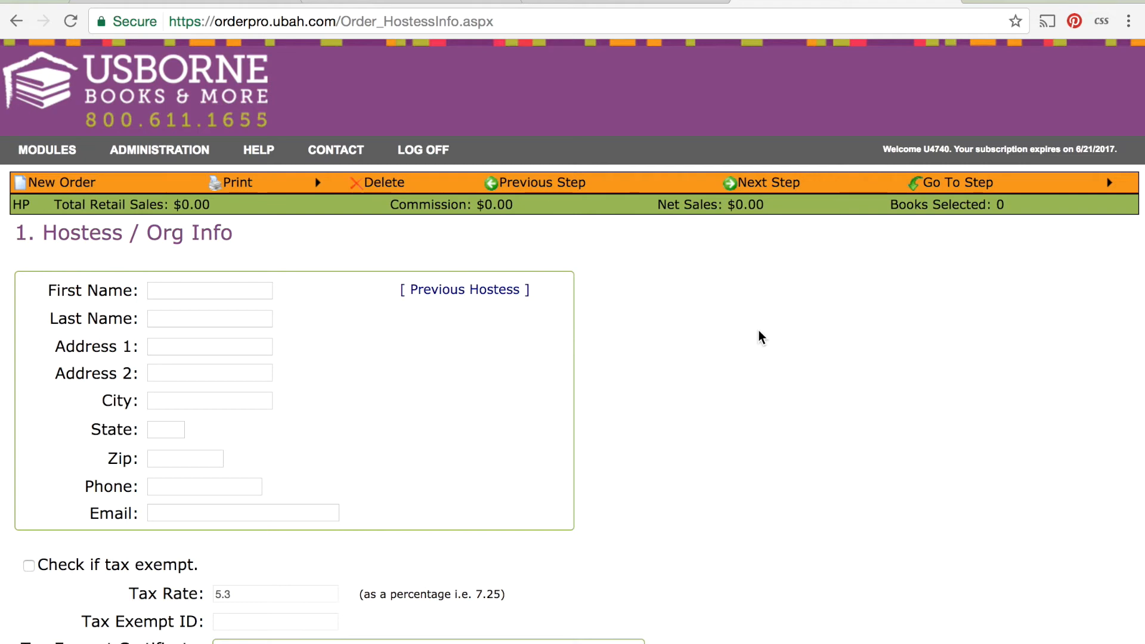
scroll(759, 330, "down", 1)
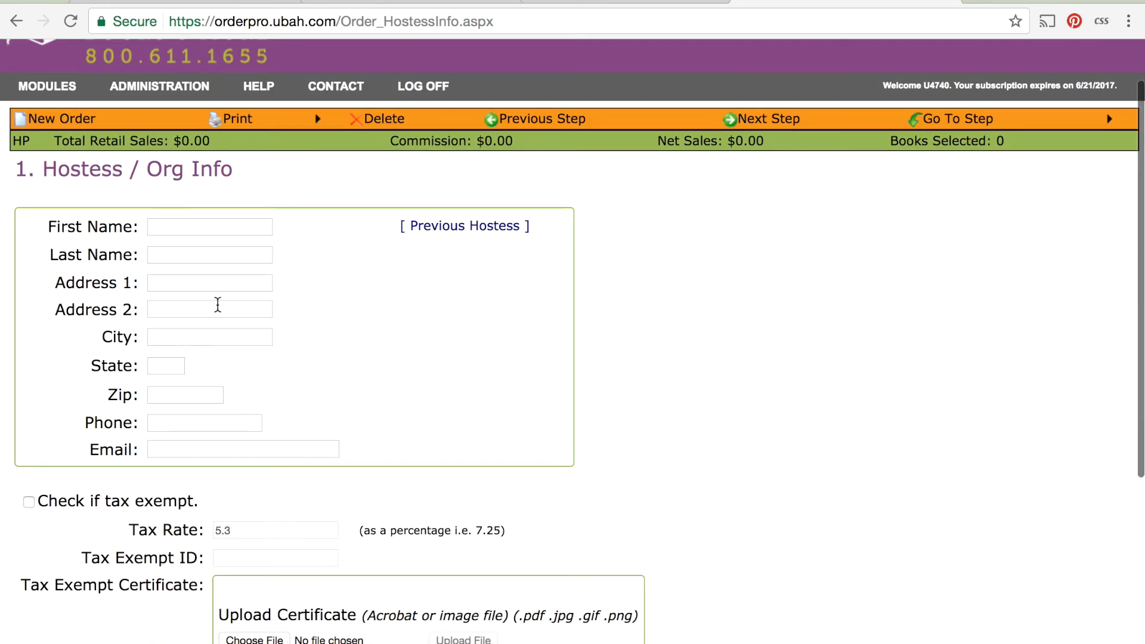
scroll(316, 545, "down", 3)
left_click(271, 511)
left_click(274, 507)
scroll(656, 298, "up", 4)
left_click(767, 188)
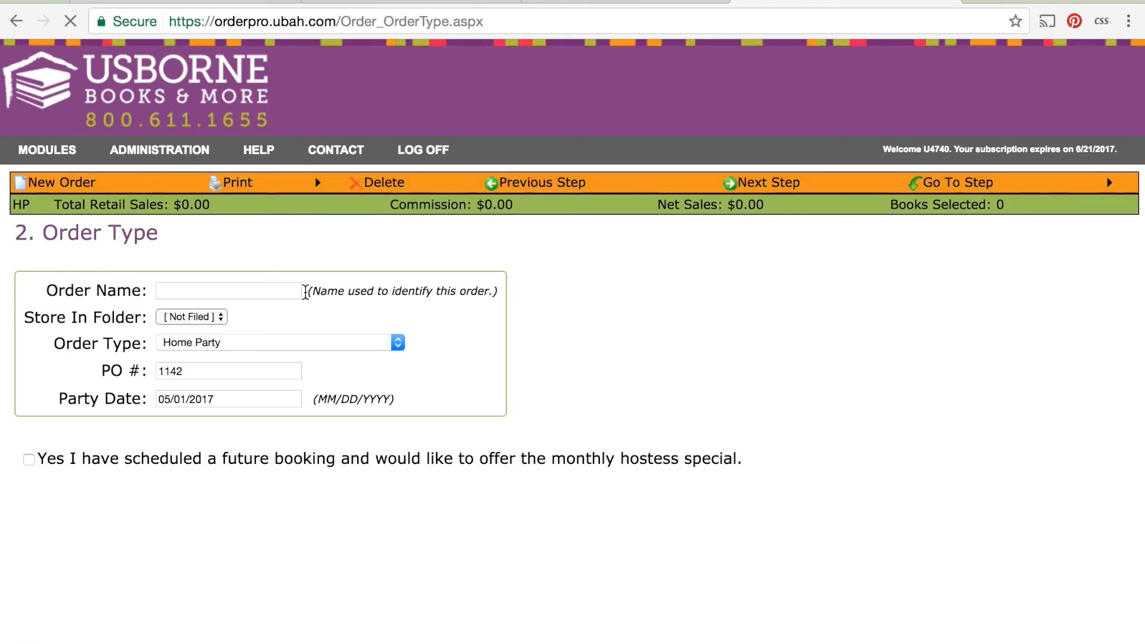
Name the order WYOSS Reward Redemption and set its order type to Award Redemption.
left_click(231, 294)
type("WYOSS ")
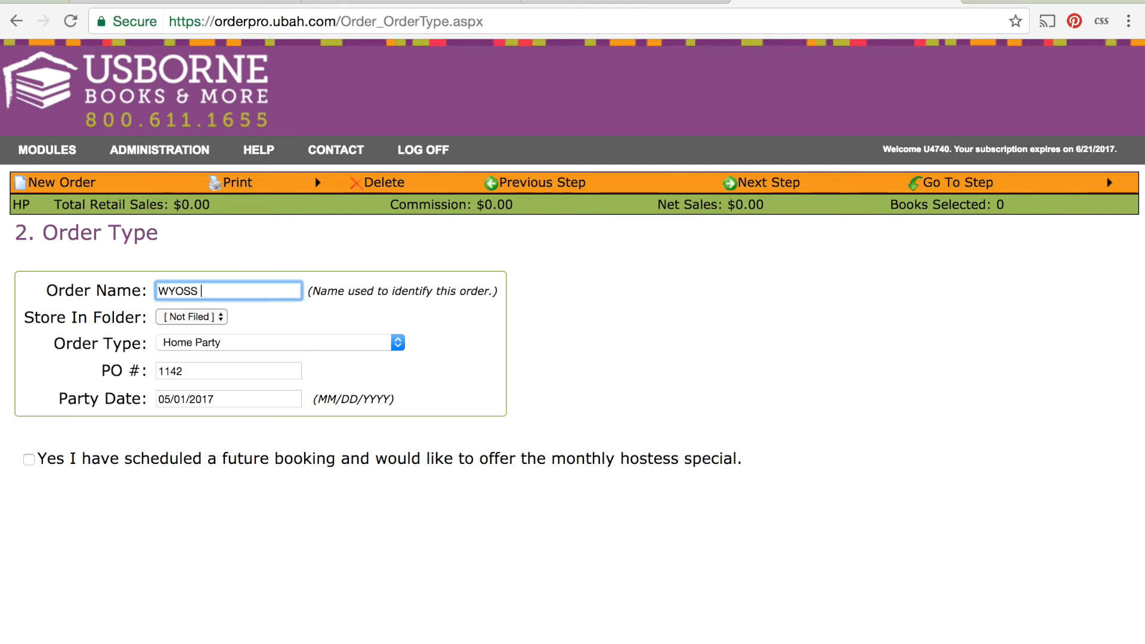
type("Reward Redeption")
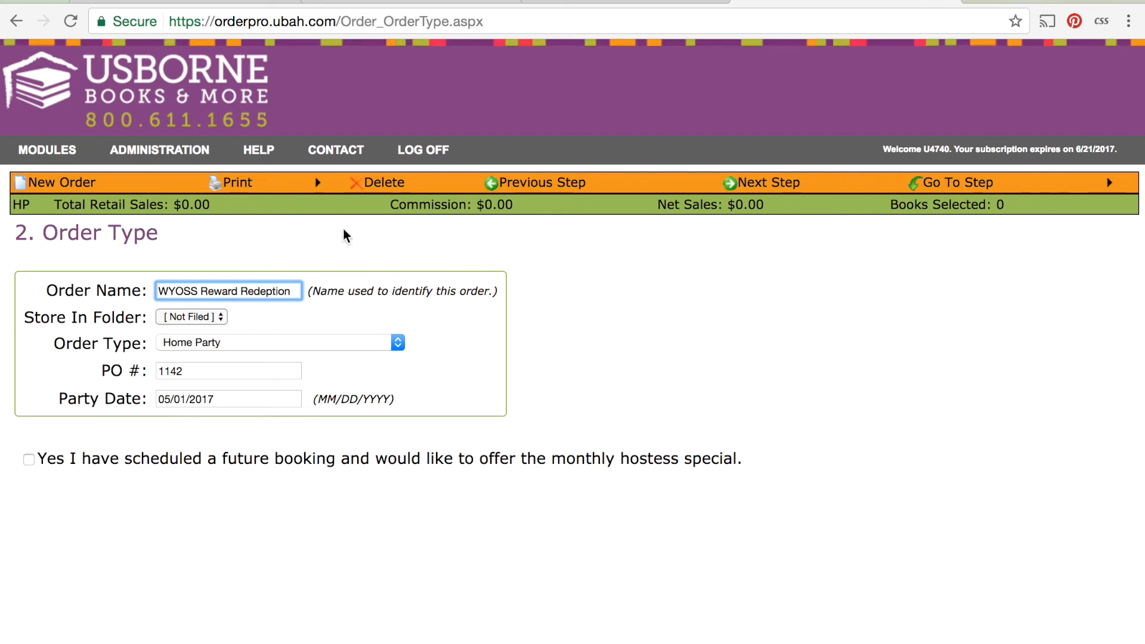
key("BackSpace")
key("BackSpace")
key("BackSpace")
key("BackSpace")
type("mption")
left_click(231, 343)
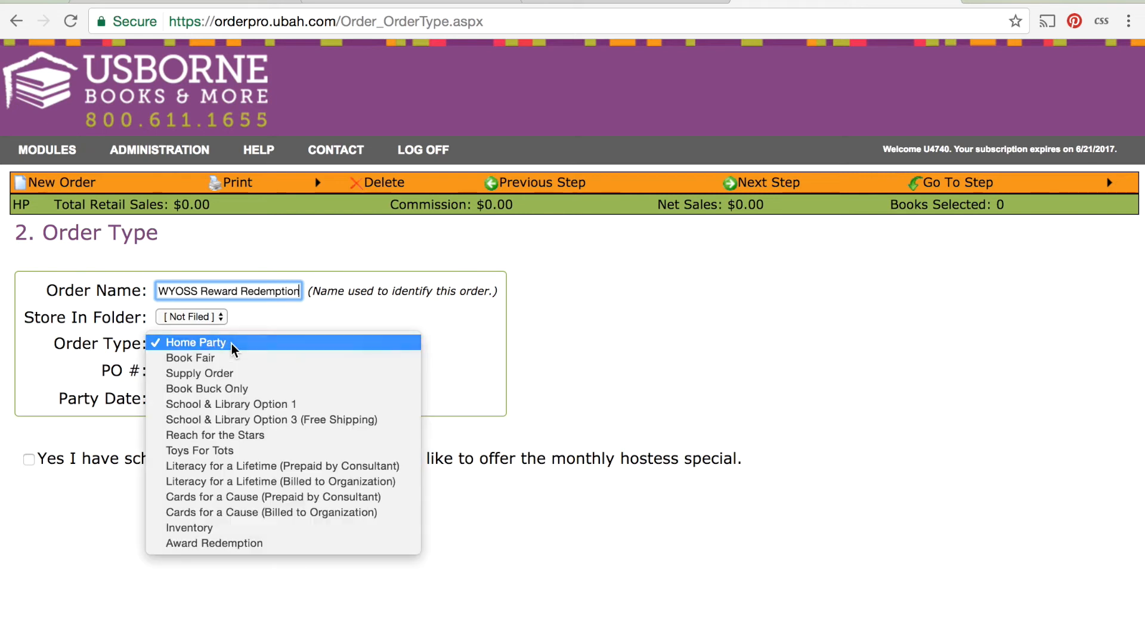
left_click(238, 542)
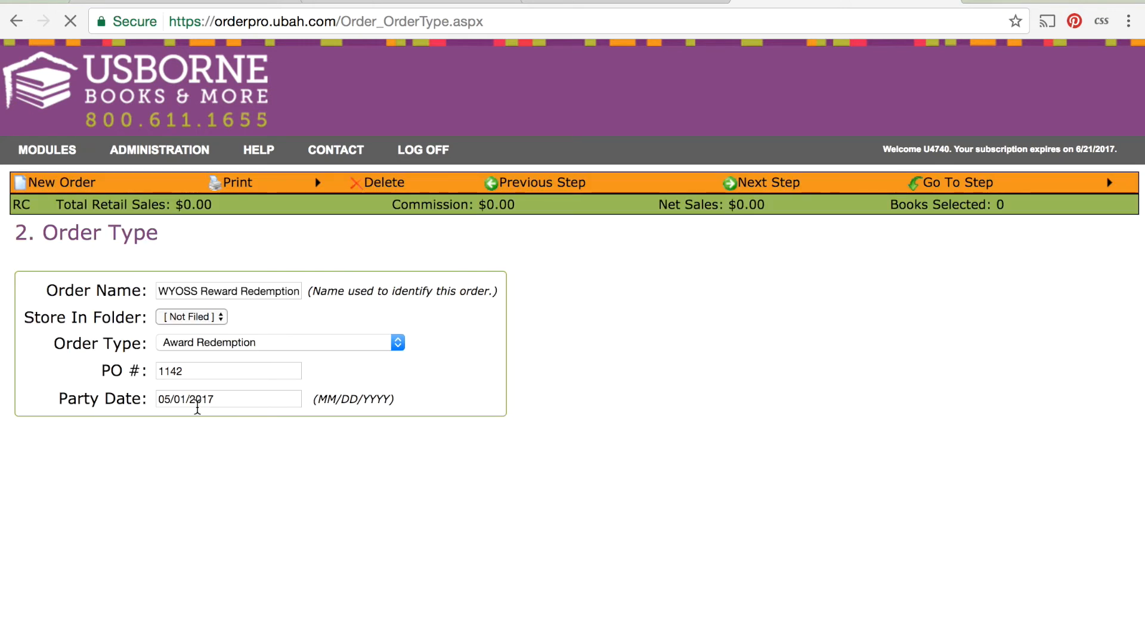
Proceed to Select Books and set the type of selection to WYOSS Free Book Awards.
left_click(778, 189)
scroll(529, 603, "down", 4)
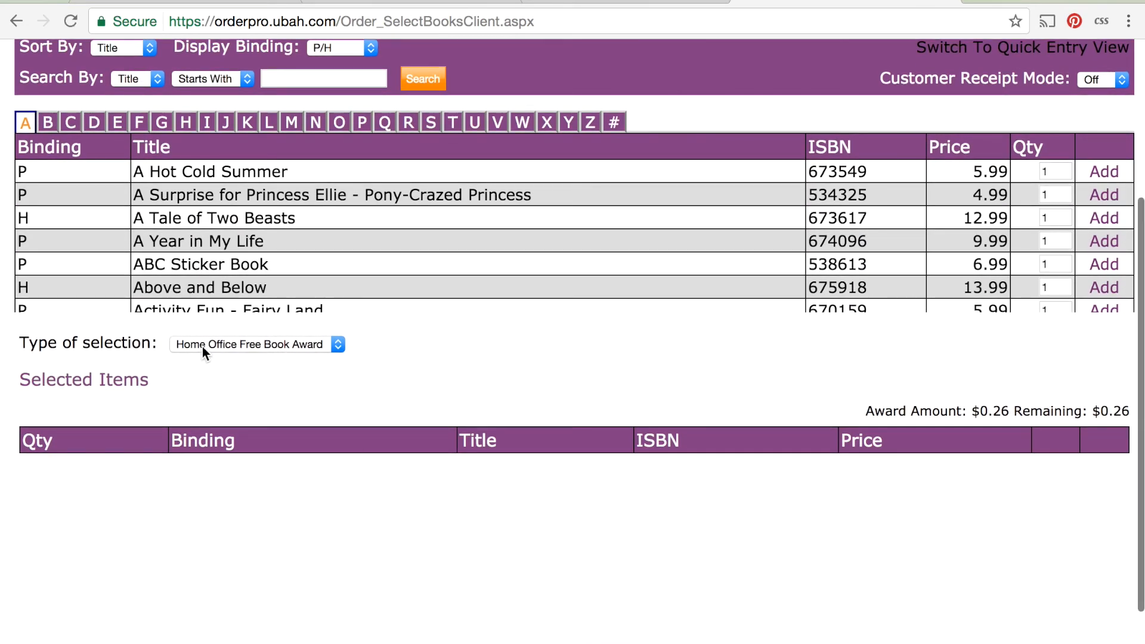
left_click(333, 344)
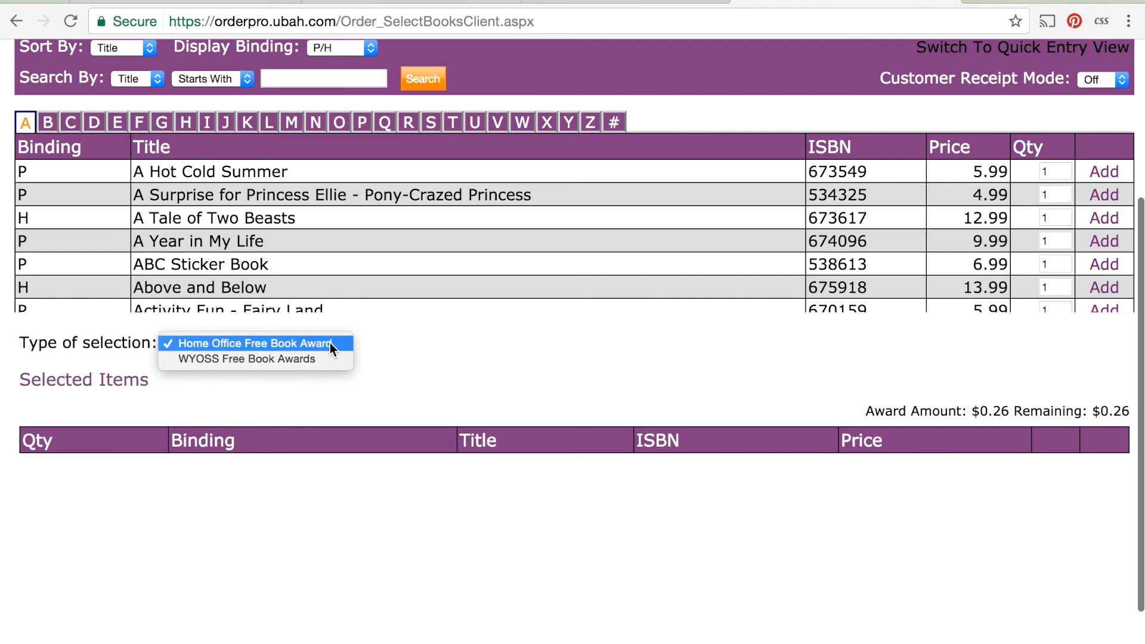
left_click(305, 360)
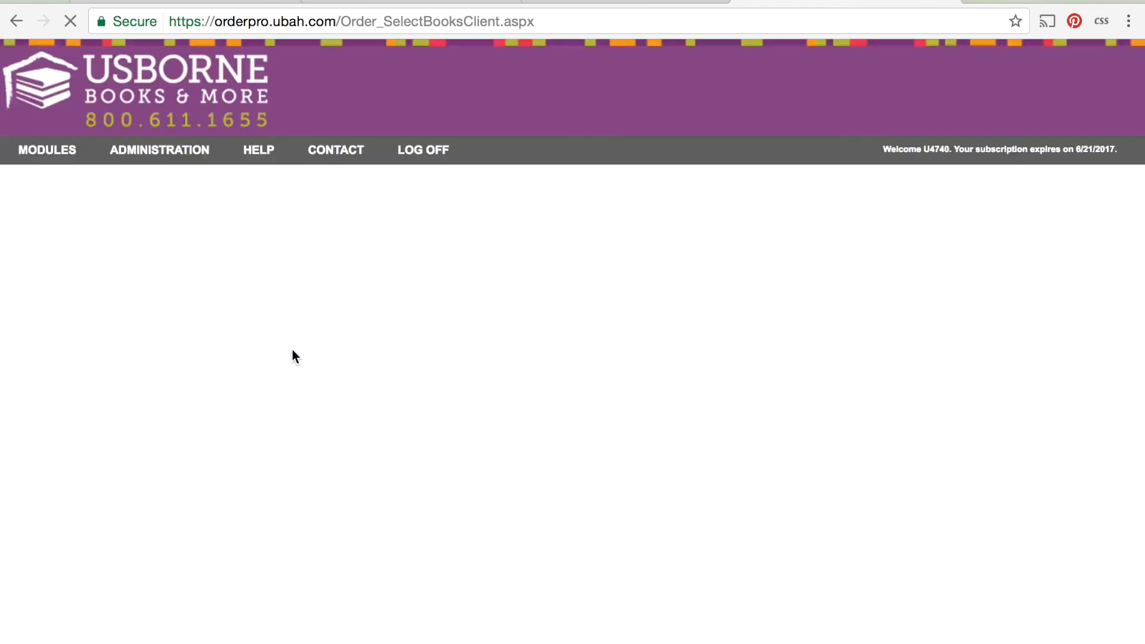
scroll(555, 568, "down", 2)
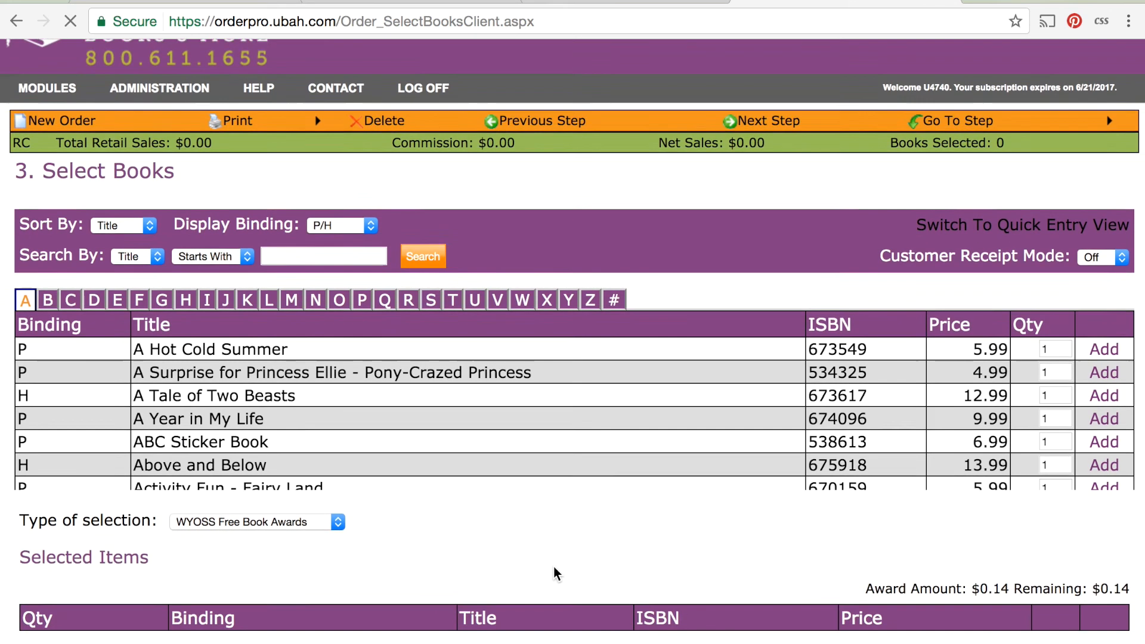
left_click(282, 480)
left_click(435, 474)
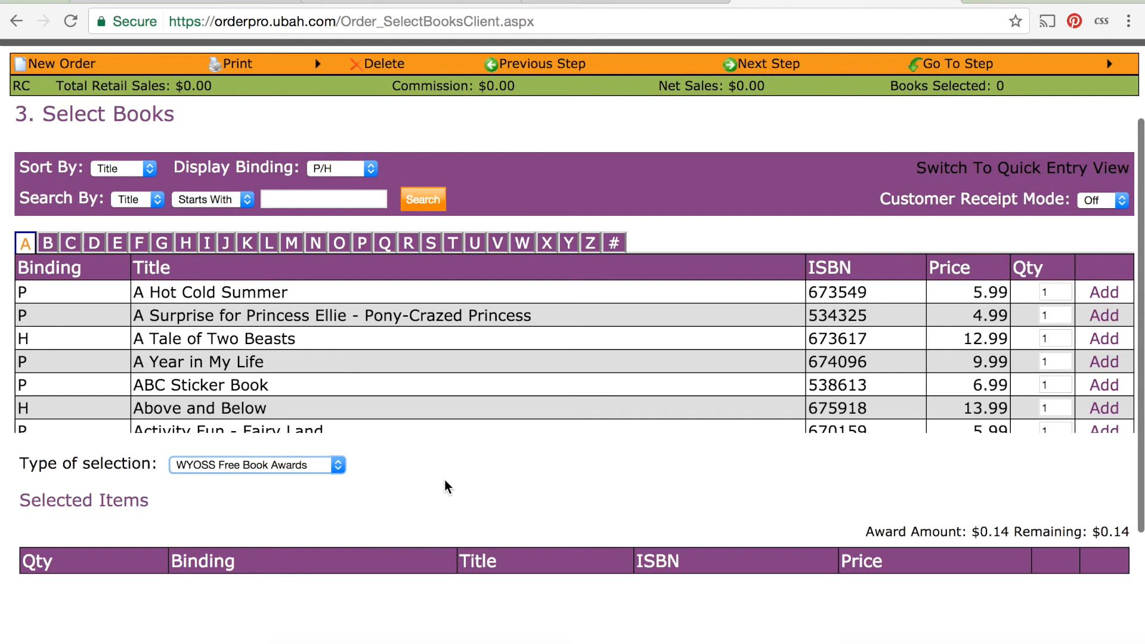
Check the Award Amount and Remaining balance for the WYOSS Free Book Awards selection.
scroll(445, 479, "down", 1)
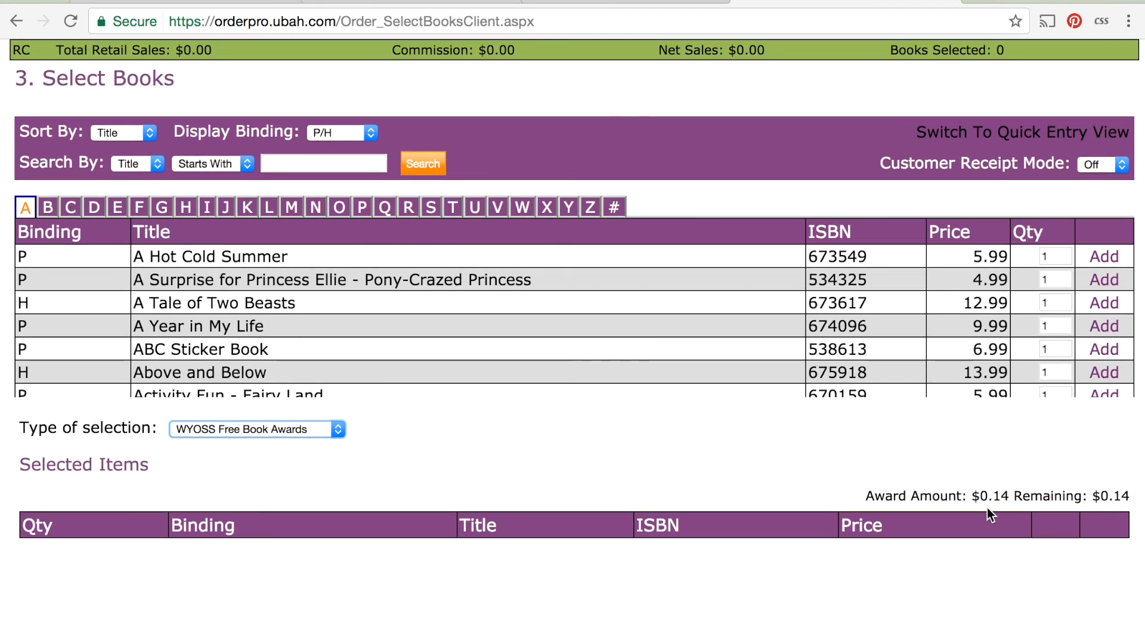
left_click_drag(1003, 498, 1014, 499)
left_click(1014, 500)
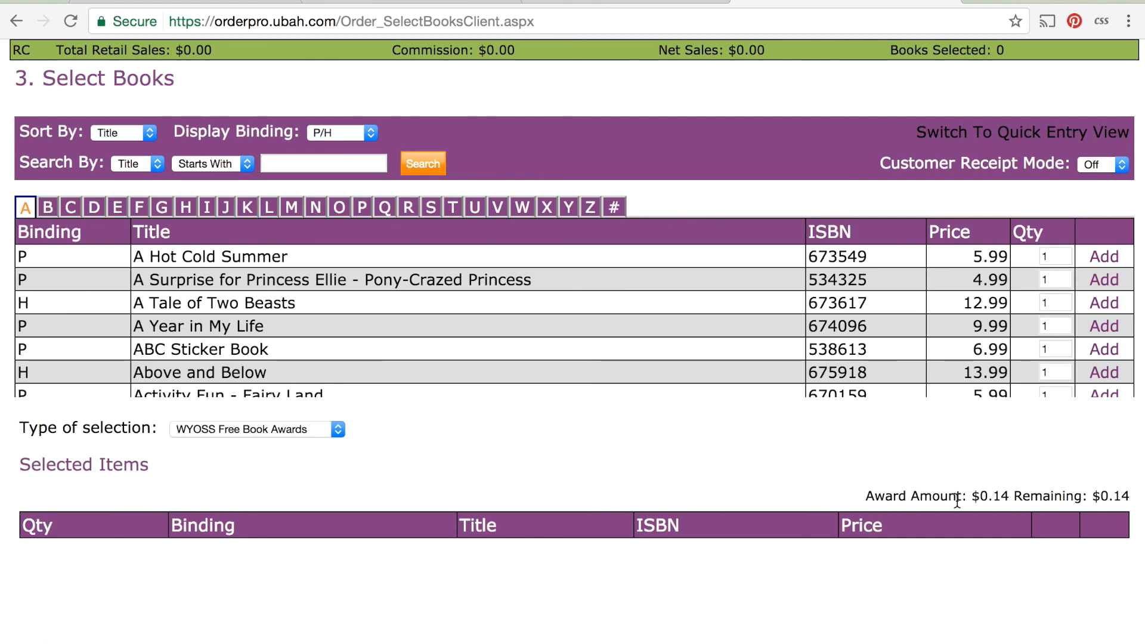
scroll(935, 466, "up", 3)
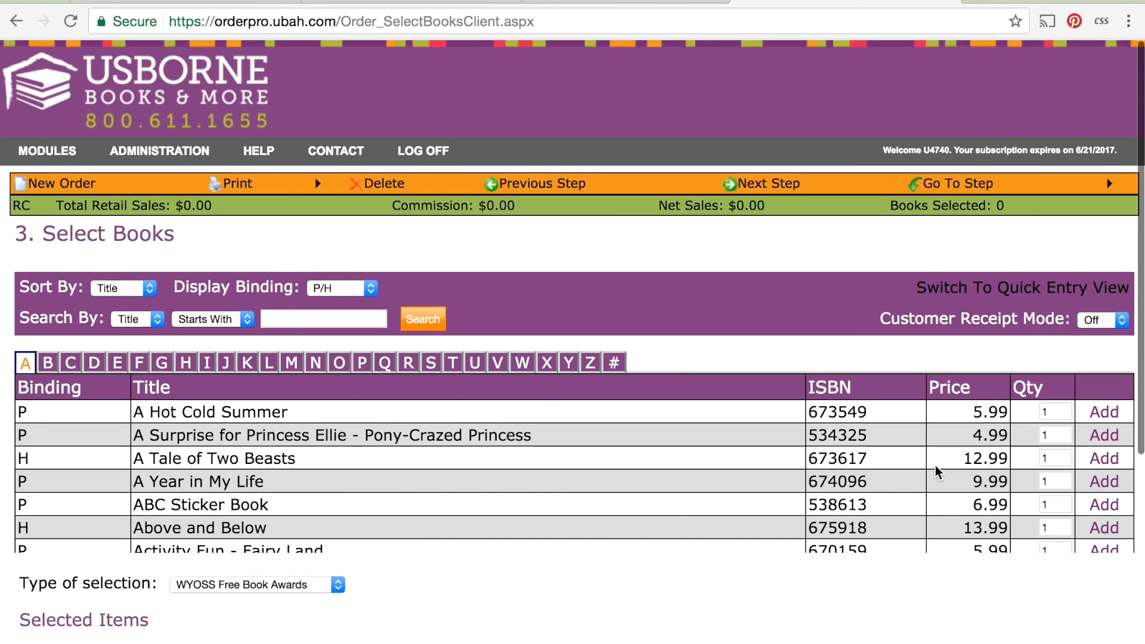